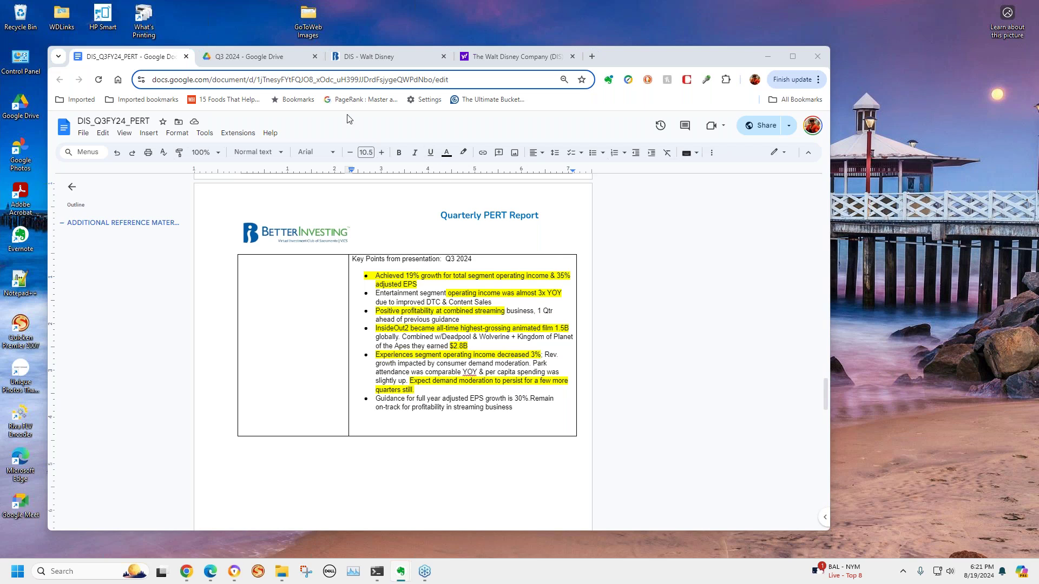
Switch to the Walt Disney SSG study and review its growth chart, fundamental data, and valuation and return sections.
scroll(422, 376, down, 1)
scroll(420, 368, up, 1)
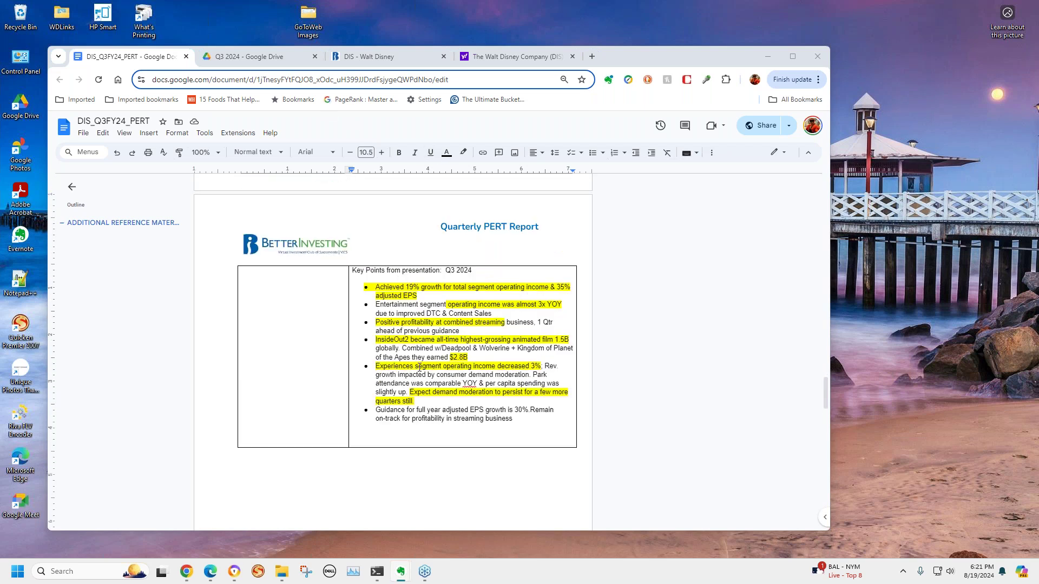
click(368, 57)
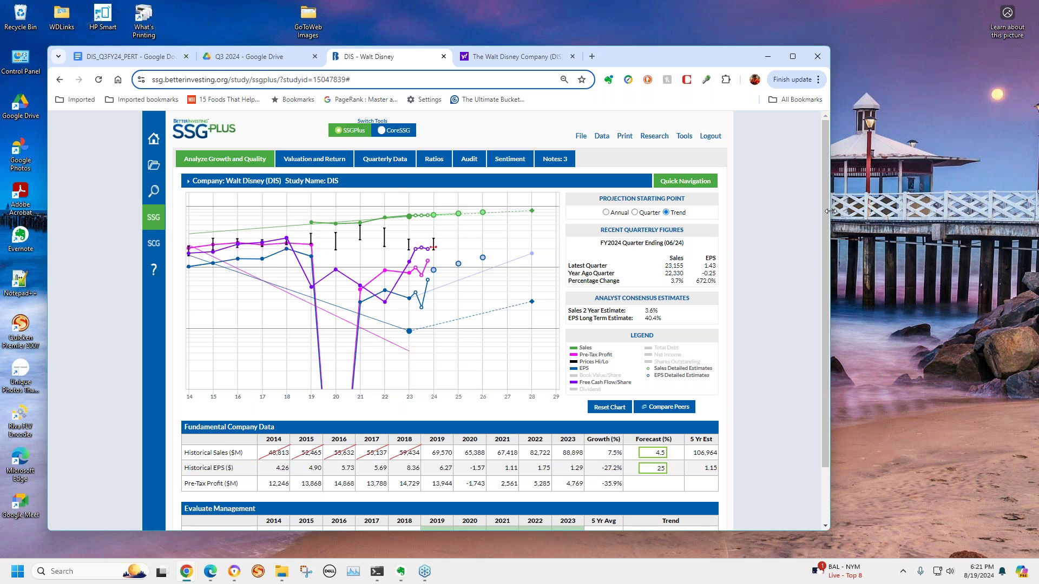
scroll(826, 216, down, 1)
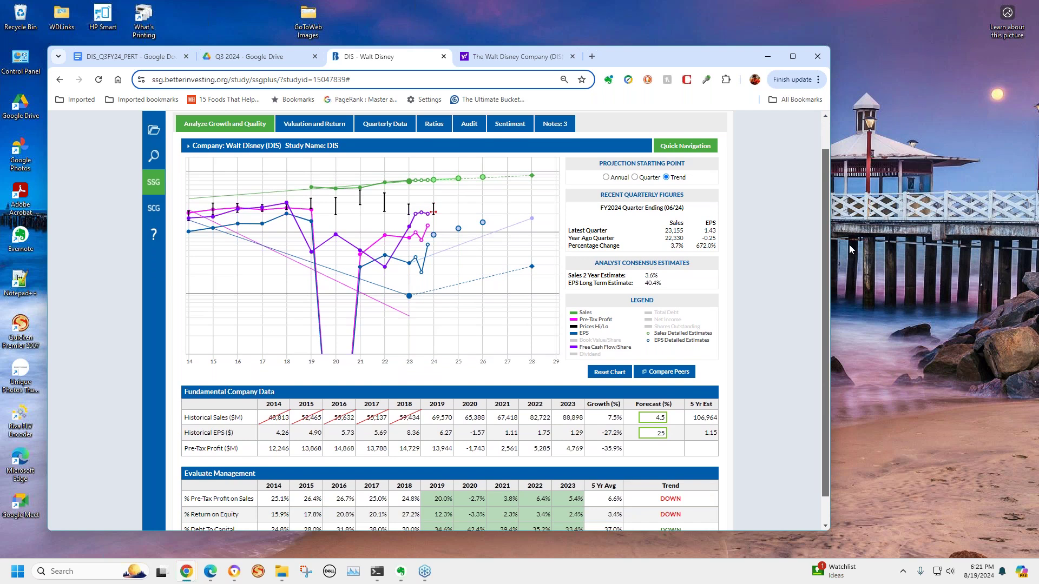
click(314, 123)
scroll(584, 351, down, 1)
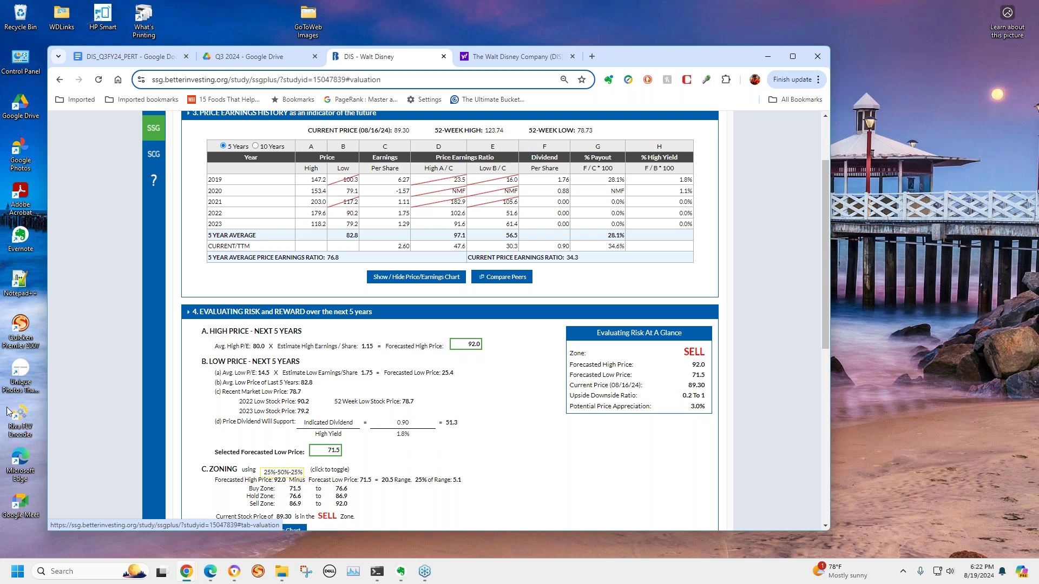
Return to the DIS_Q3FY24_PERT report and review the first-page answers table and the summarized financial results.
click(281, 53)
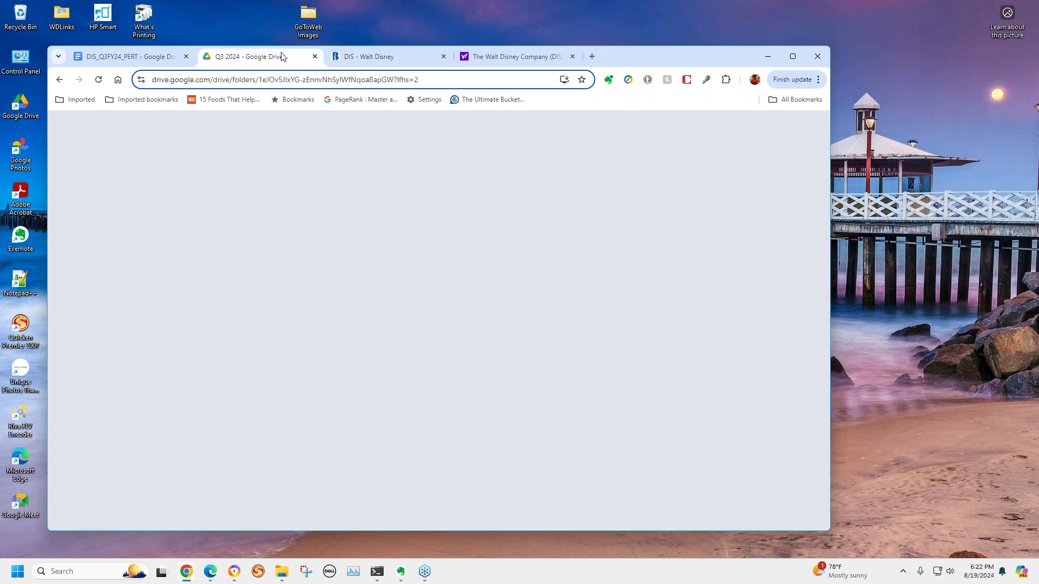
click(130, 56)
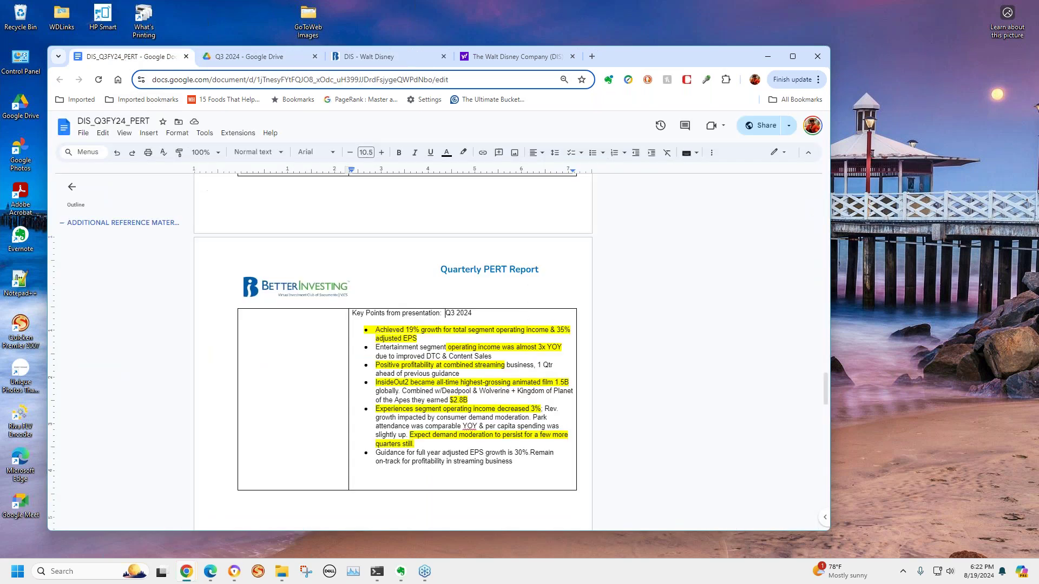
scroll(394, 351, up, 20)
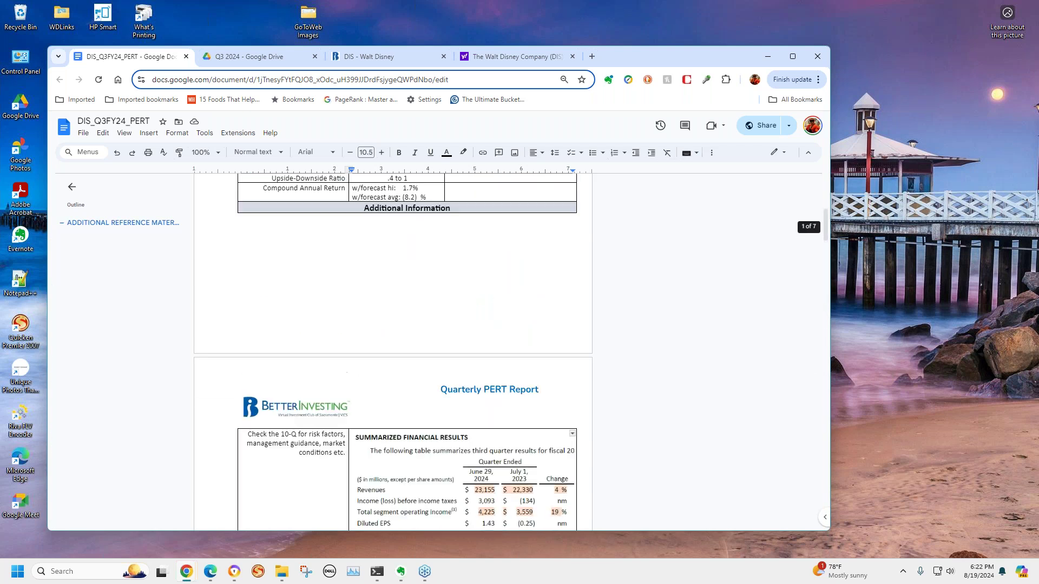
scroll(394, 352, down, 9)
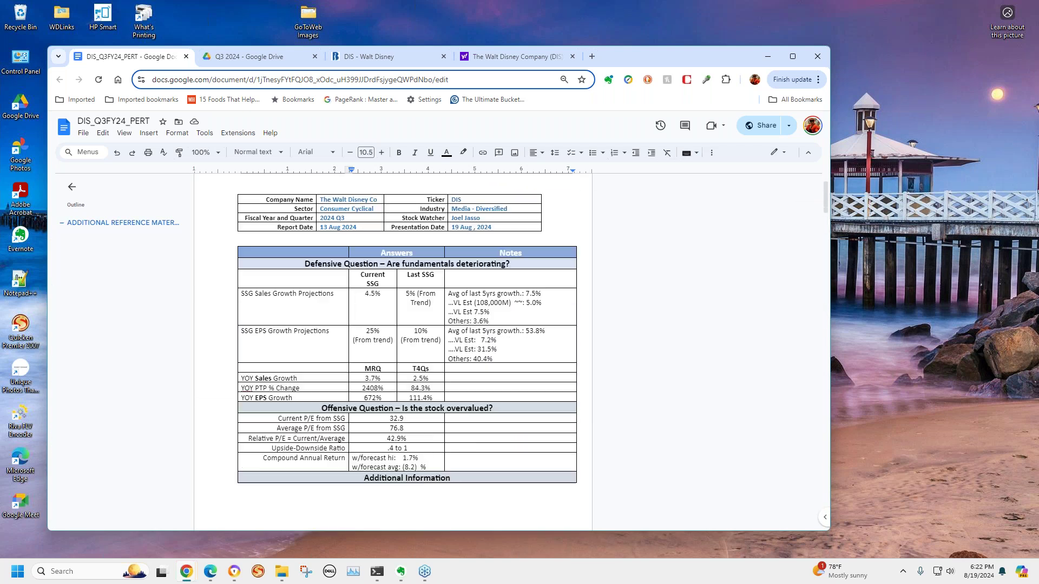
scroll(503, 324, down, 3)
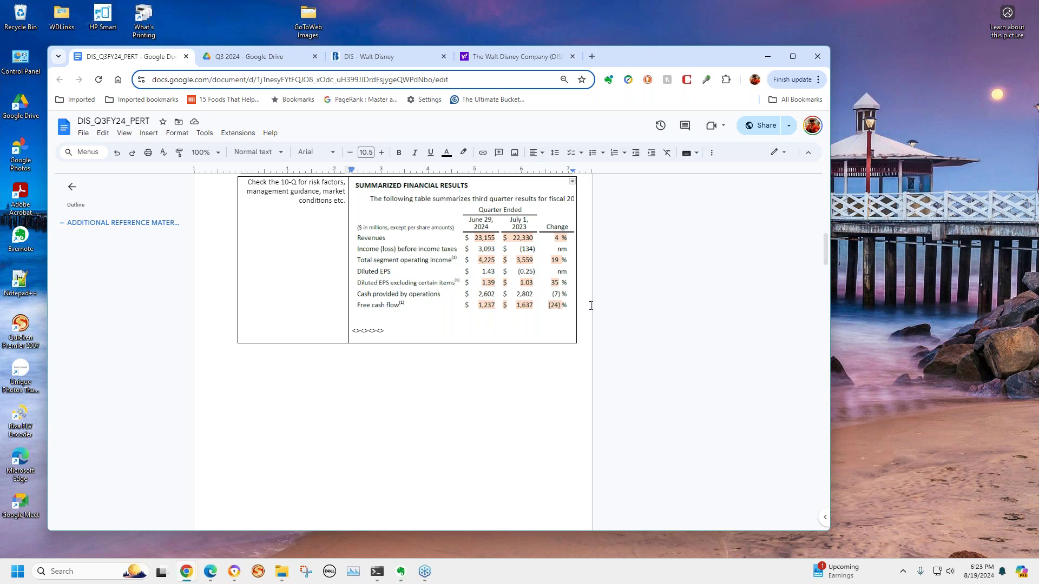
Examine the report's segment revenues and operating income, the Entertainment segment breakdown and the Q3 2024 key points.
scroll(570, 309, down, 5)
scroll(570, 311, down, 5)
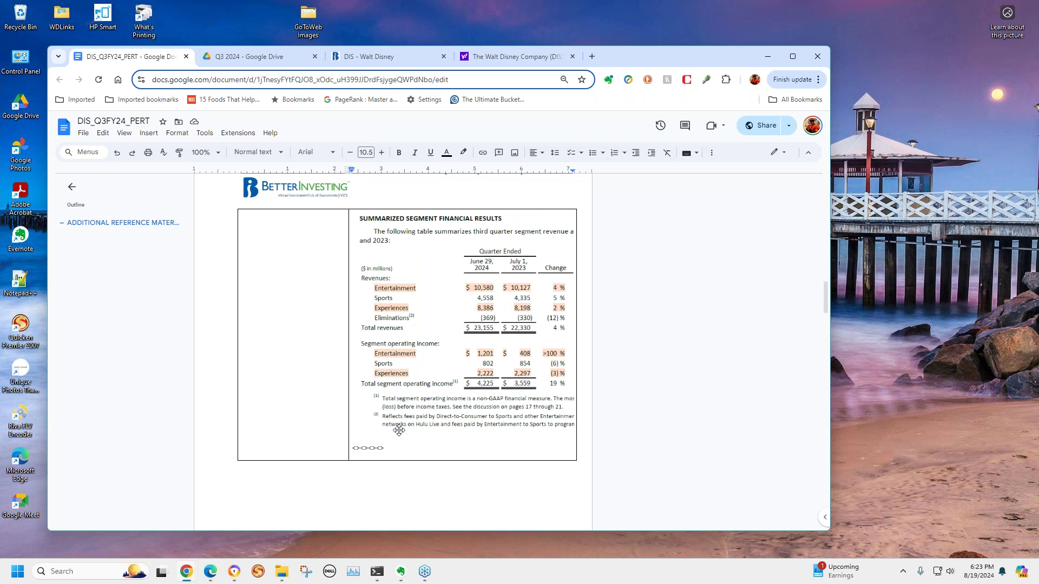
scroll(405, 429, down, 2)
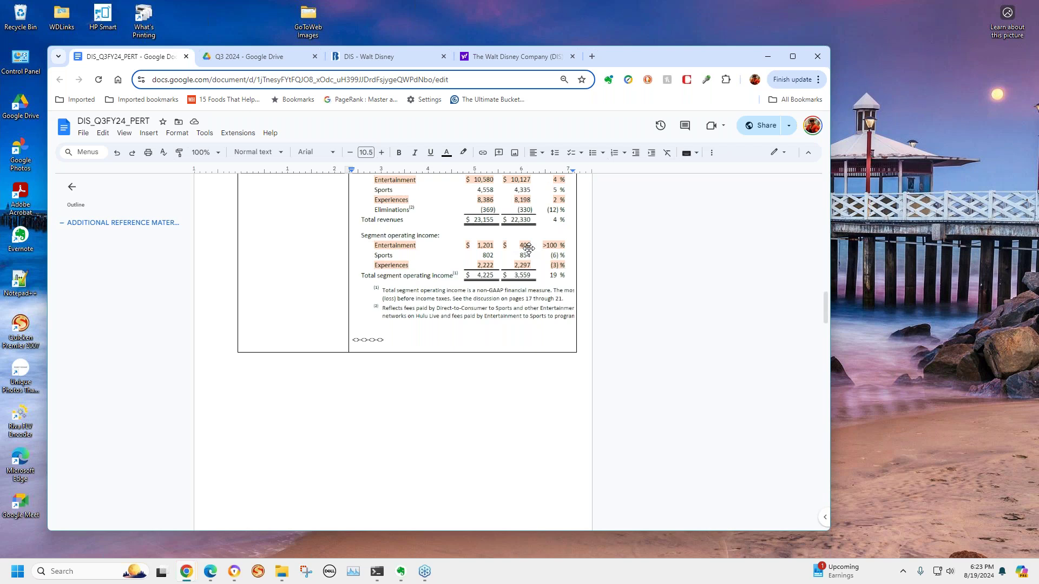
scroll(497, 285, up, 1)
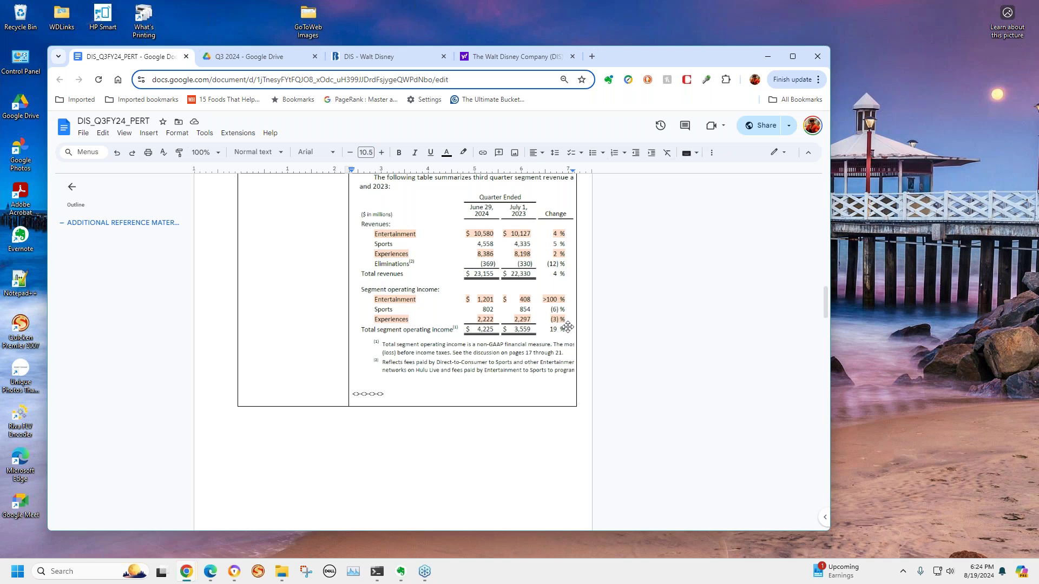
scroll(573, 323, down, 6)
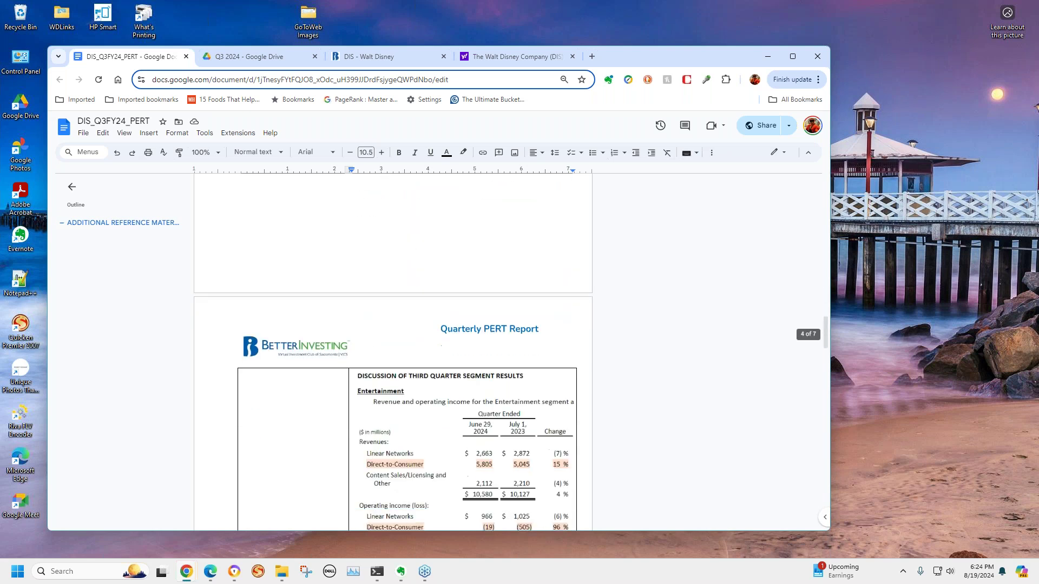
scroll(408, 318, down, 1)
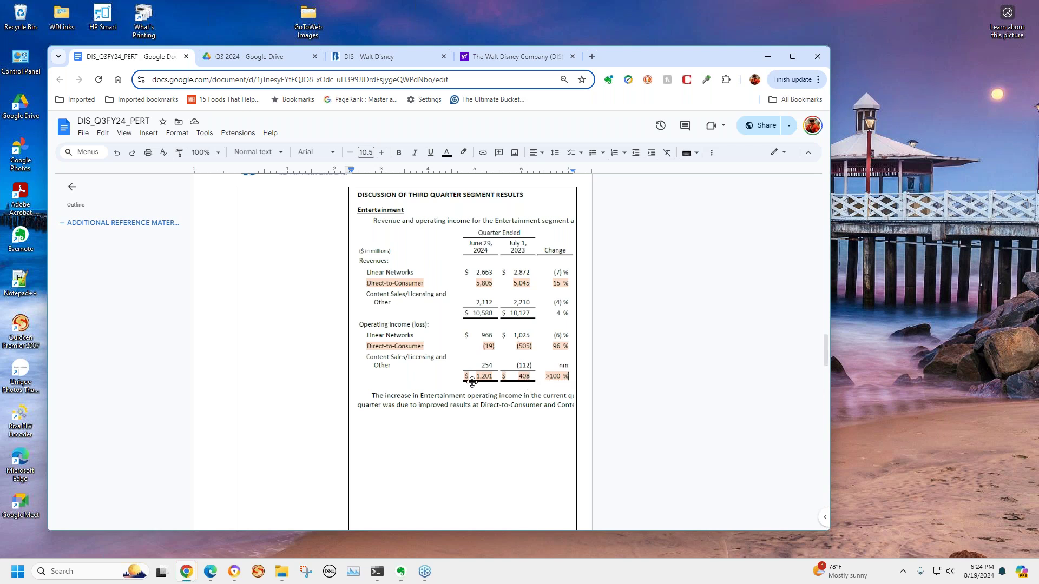
scroll(473, 383, down, 2)
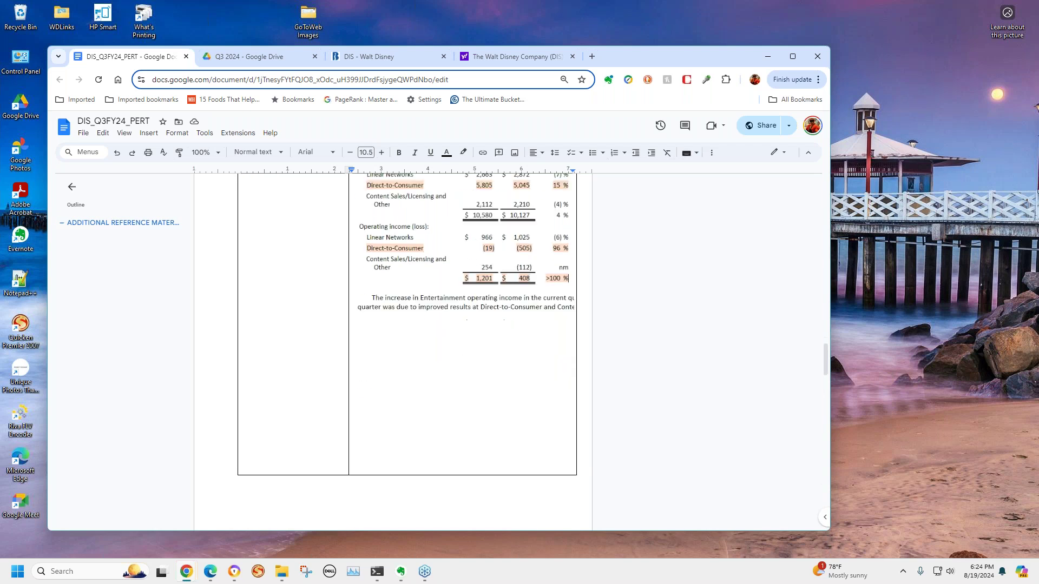
scroll(473, 383, down, 10)
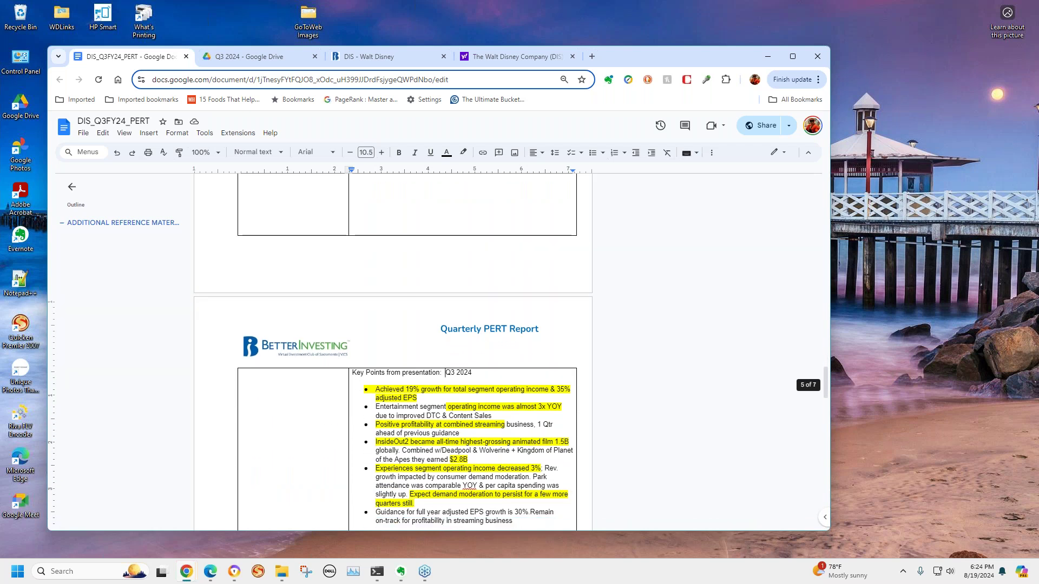
Read the report's parks and experiences trends, the MorningStar bull and bear cases, the Value Line notes and the recommendation.
scroll(474, 383, down, 5)
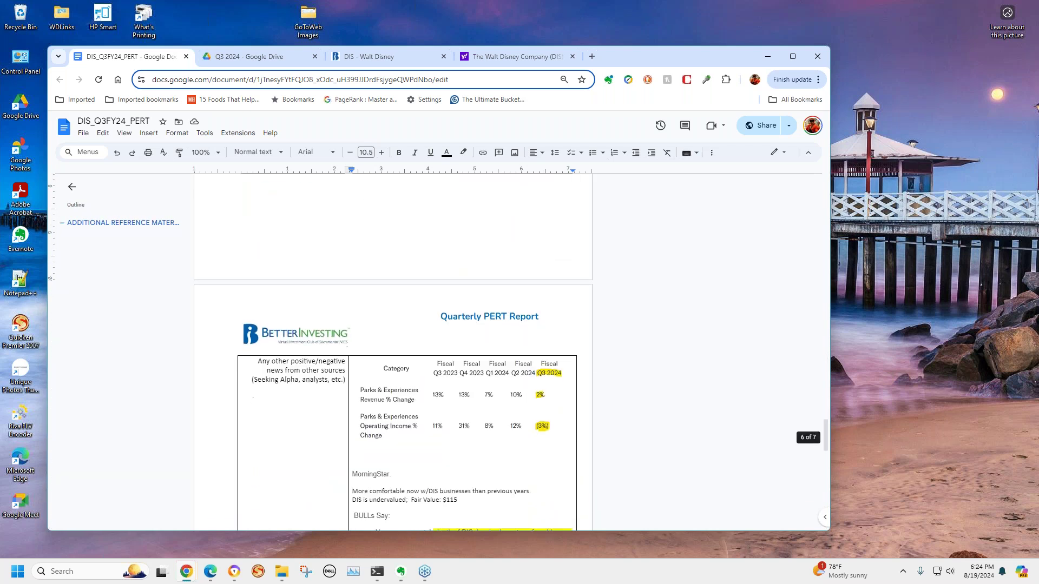
scroll(474, 383, down, 2)
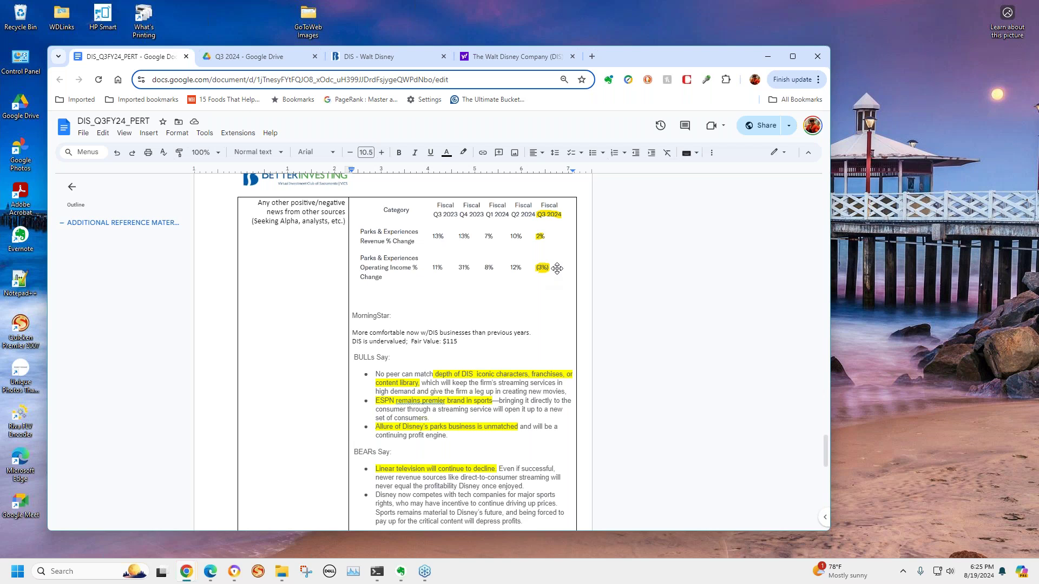
scroll(557, 268, down, 2)
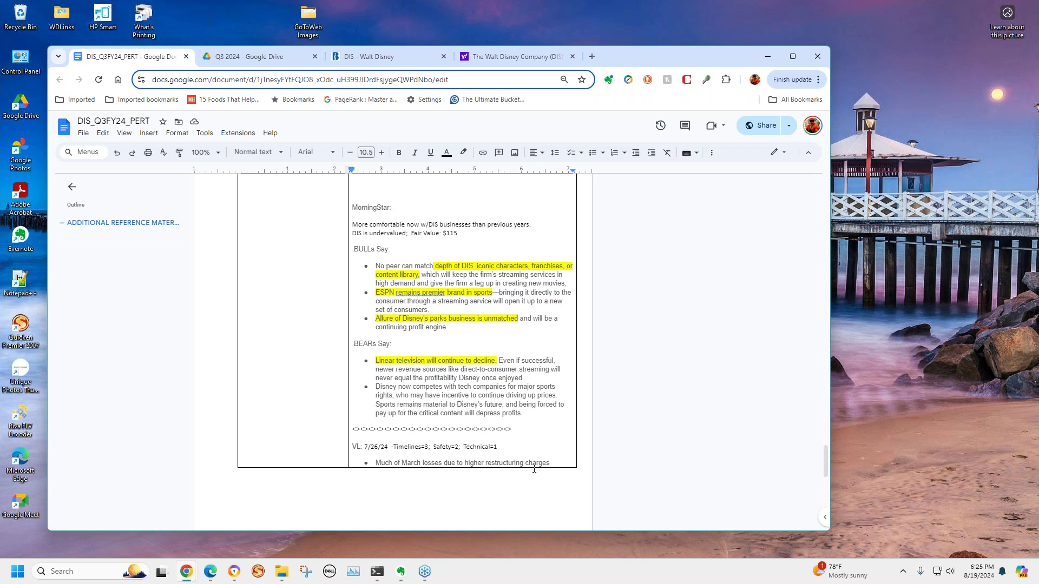
scroll(506, 276, down, 1)
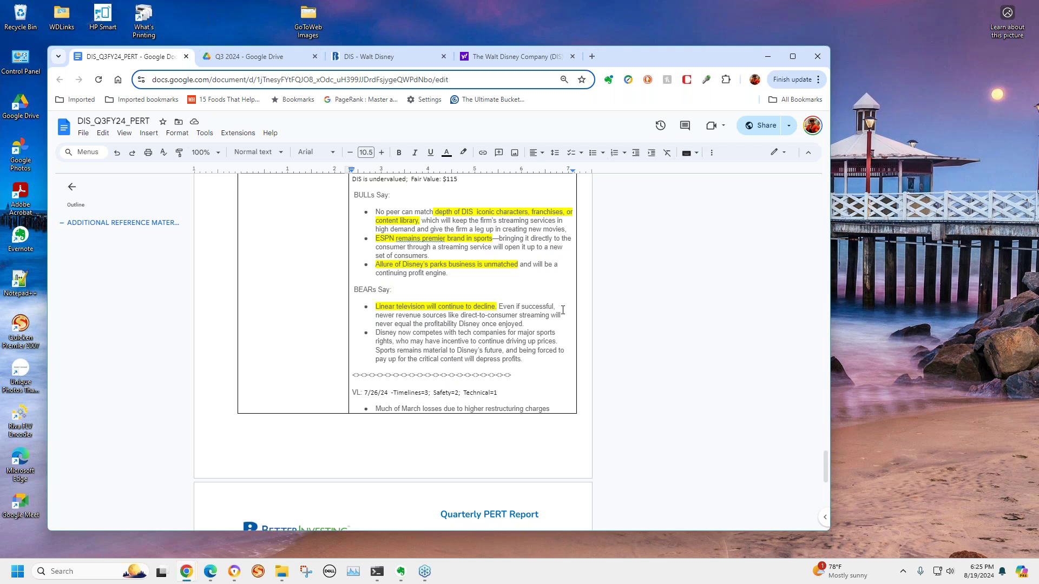
scroll(562, 310, down, 4)
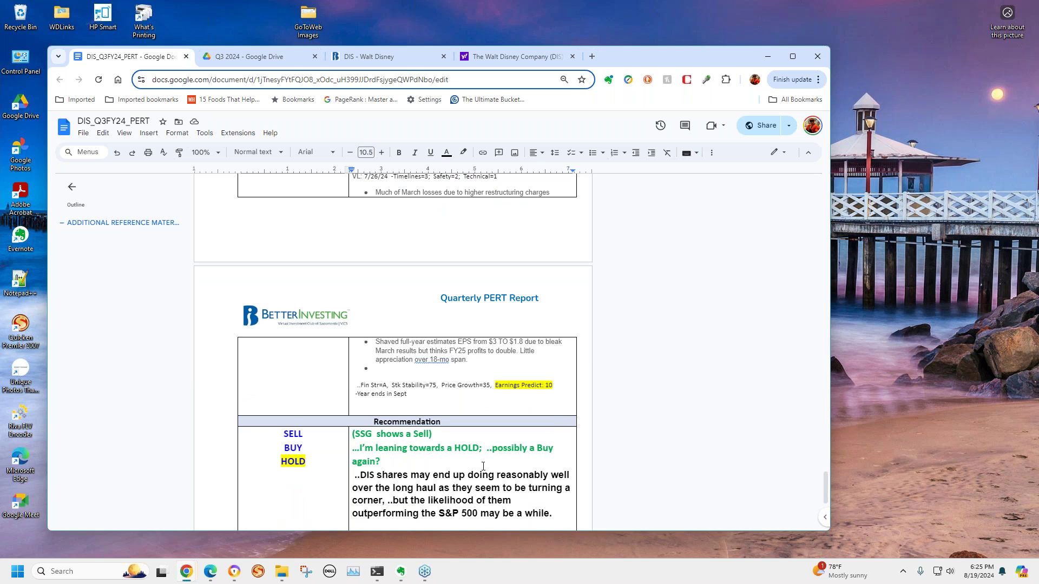
scroll(483, 466, up, 2)
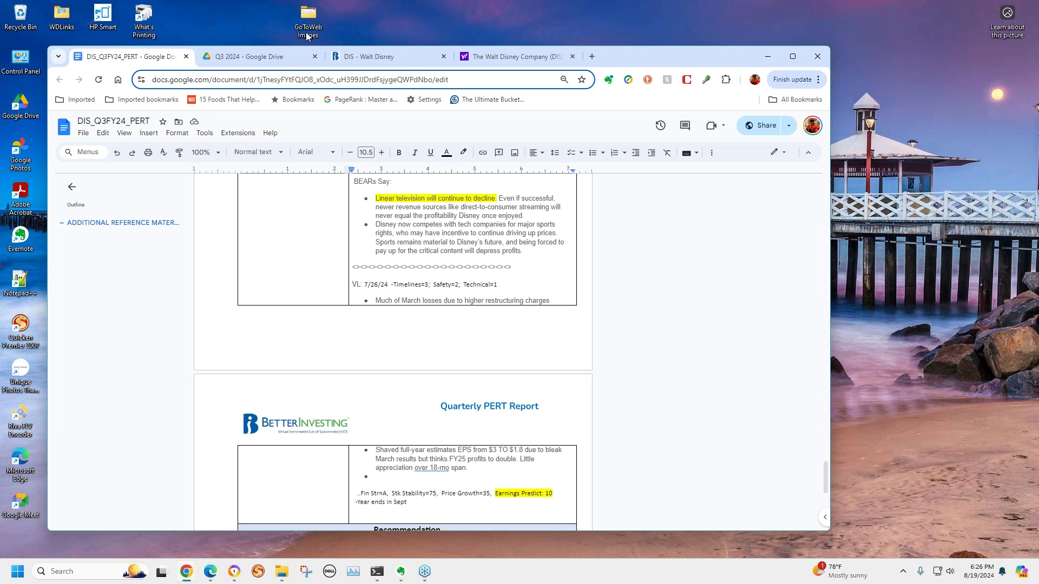
Open the Analysts folder in the Q3 2024 Drive folder to view its reports, and return to the PERT report's analyst notes.
click(220, 60)
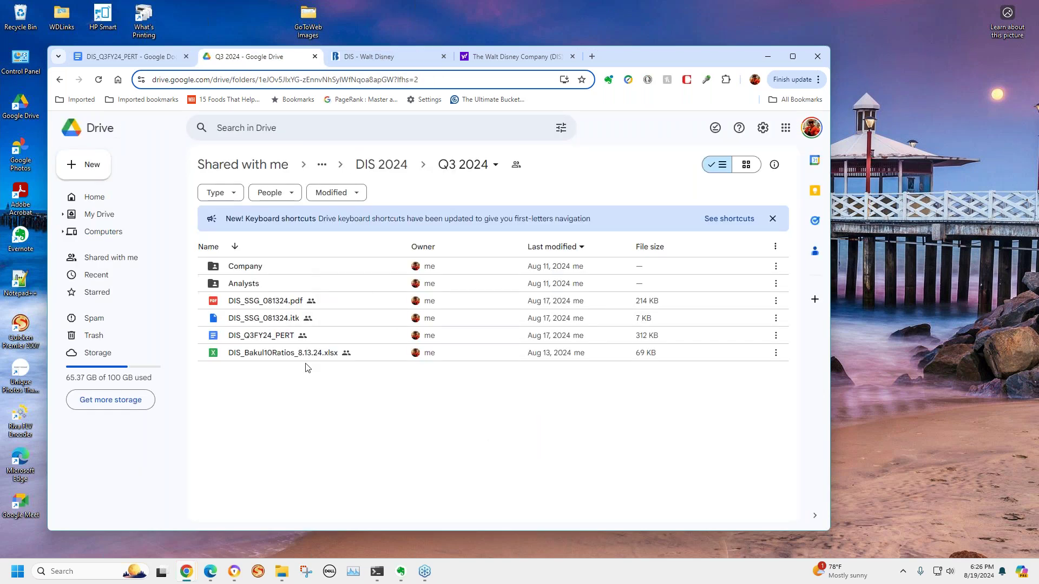
double_click(249, 285)
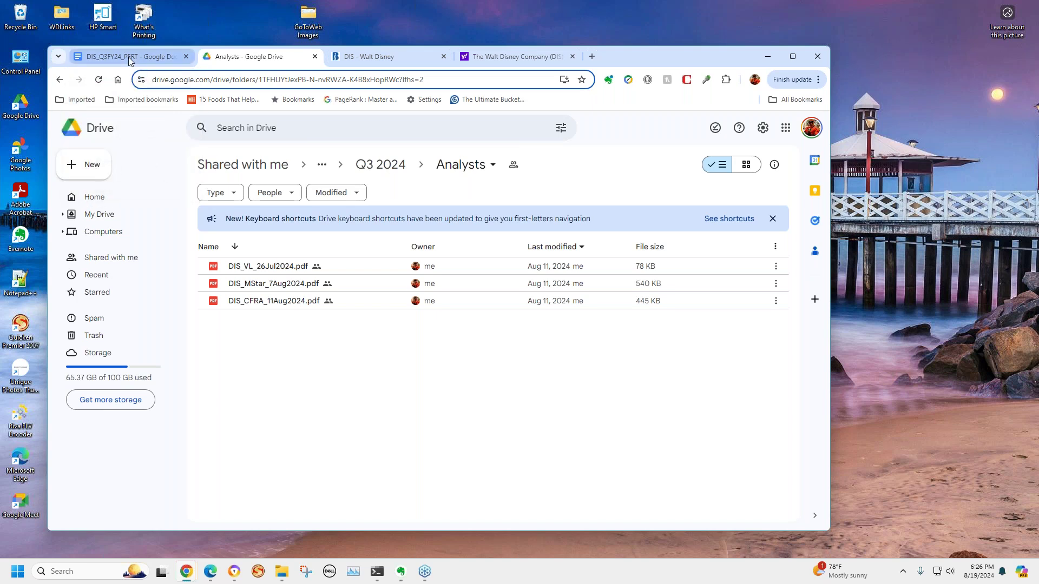
mouse_move(130, 60)
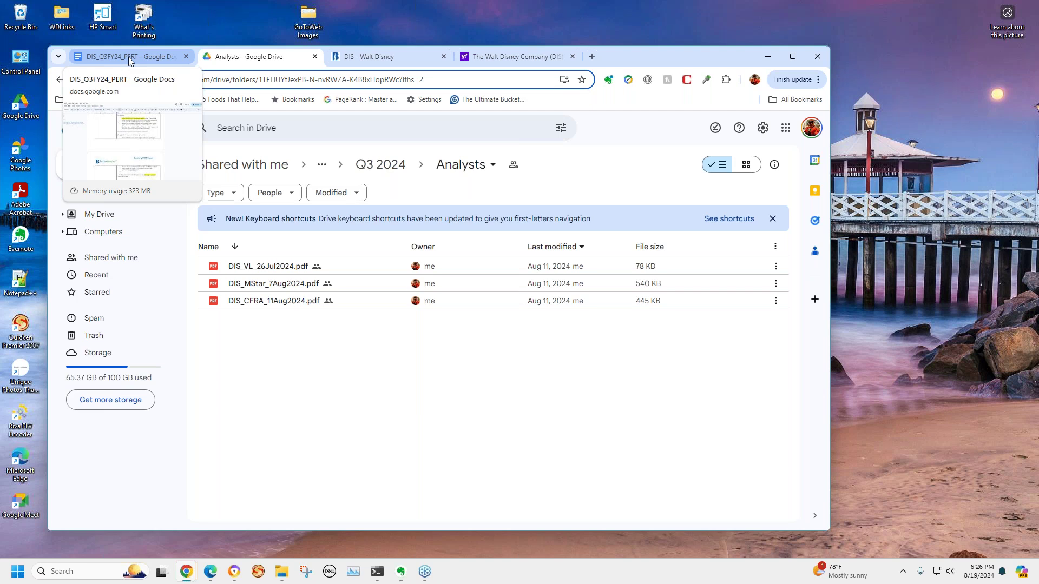
click(130, 60)
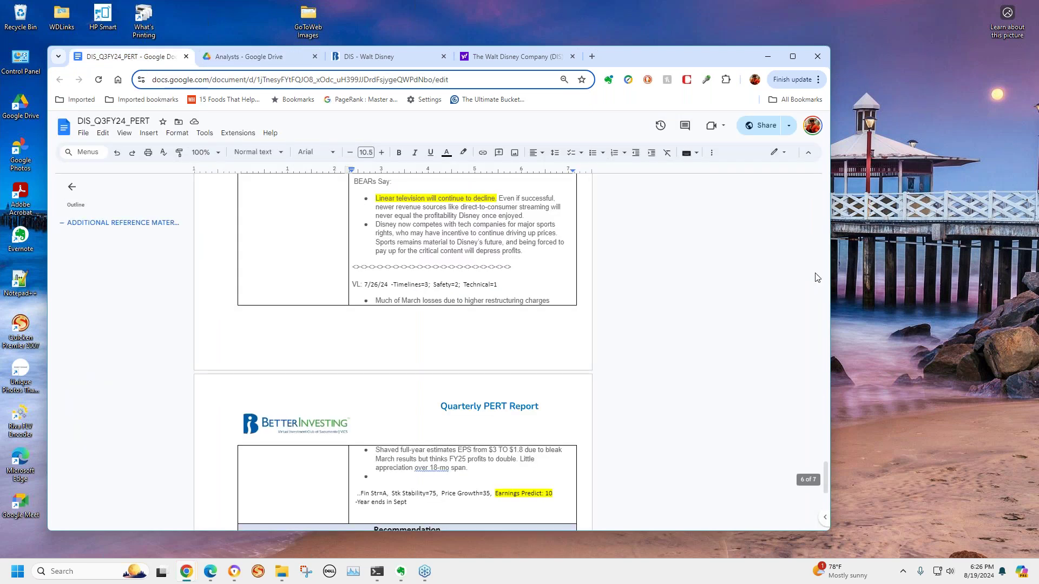
scroll(438, 349, up, 1)
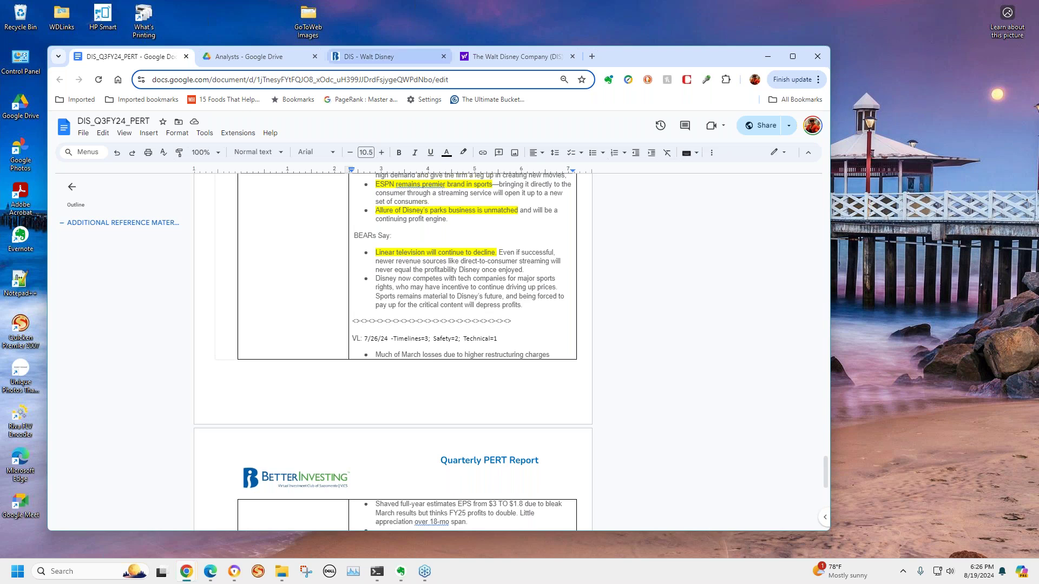
Switch to the Walt Disney SSG study and review the price earnings history and the risk and reward evaluation.
click(383, 56)
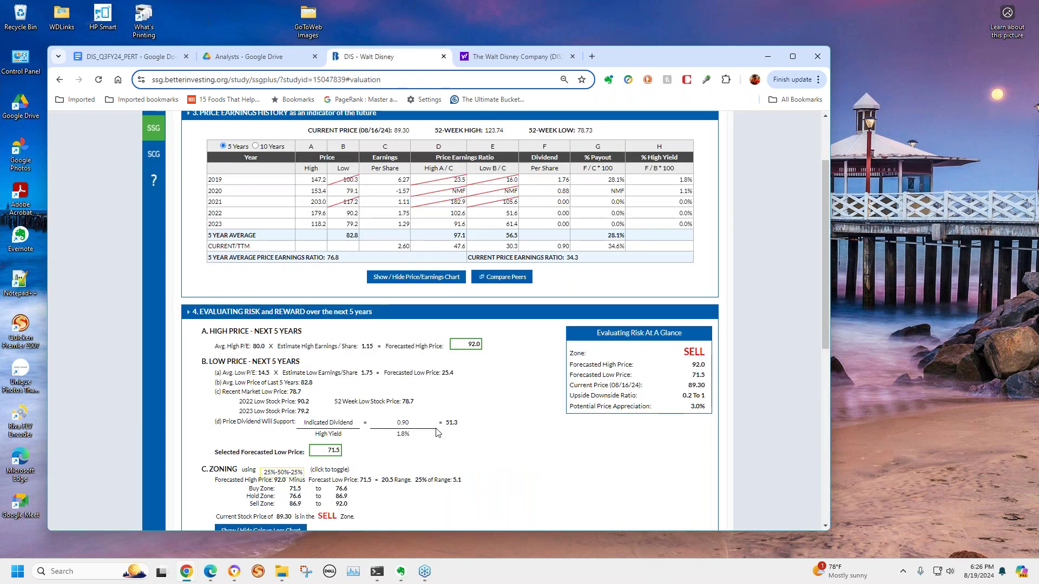
scroll(438, 433, up, 1)
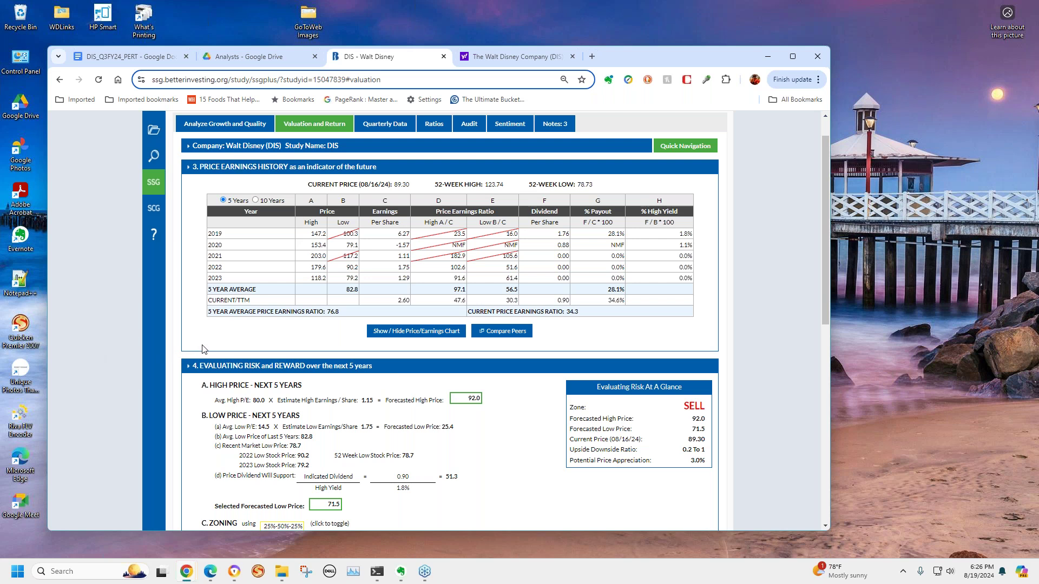
scroll(202, 349, down, 2)
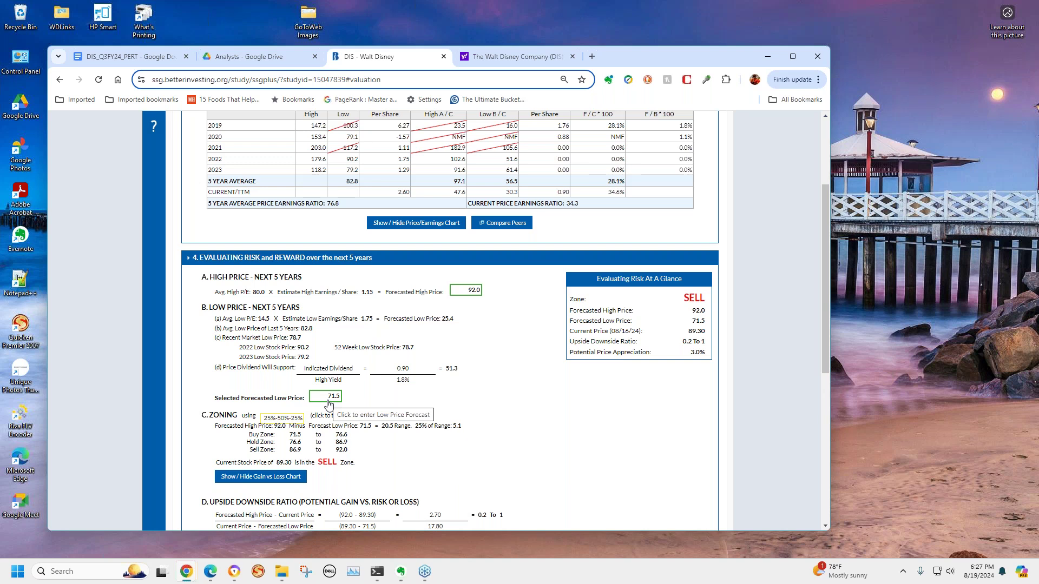
Open the five-year low price forecast settings and examine the options for determining the low stock price.
click(328, 397)
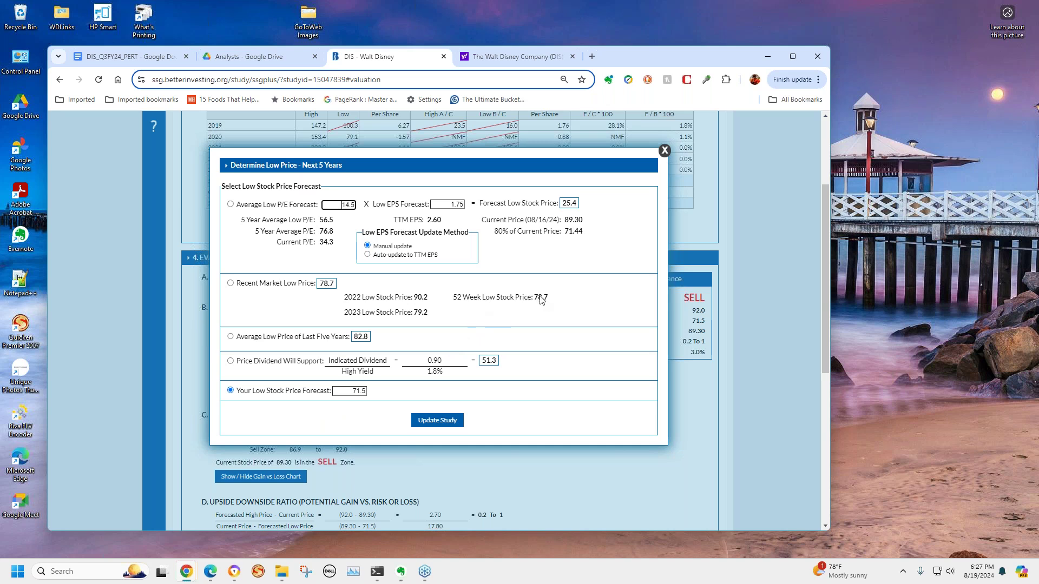
click(665, 151)
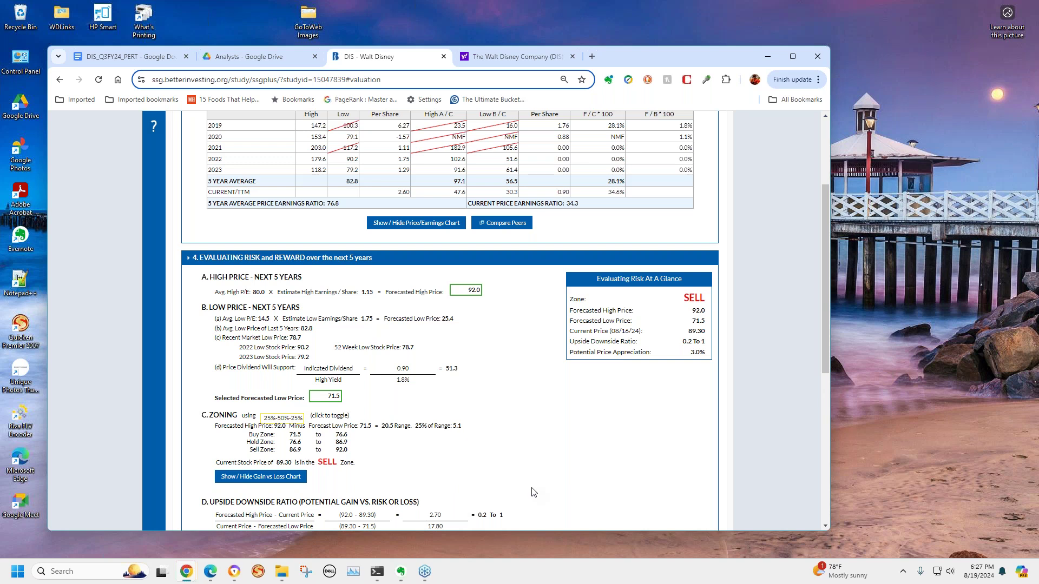
click(321, 401)
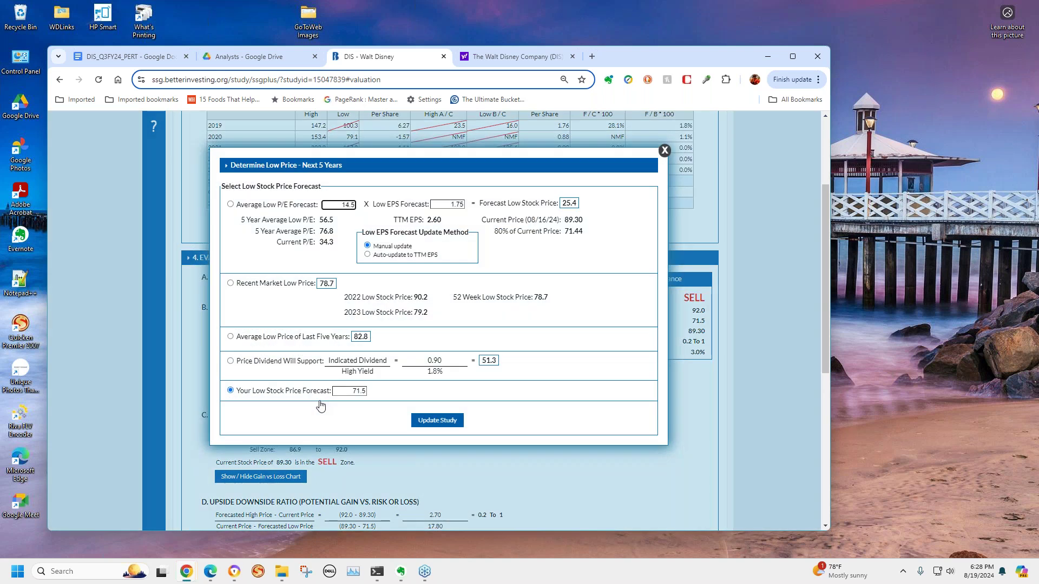
scroll(320, 405, up, 1)
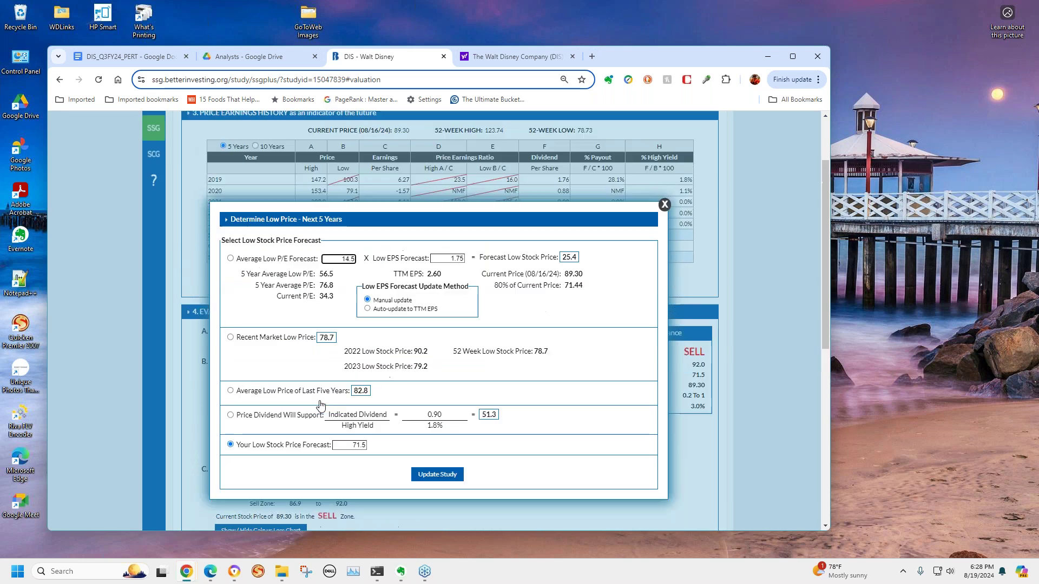
scroll(86, 411, down, 1)
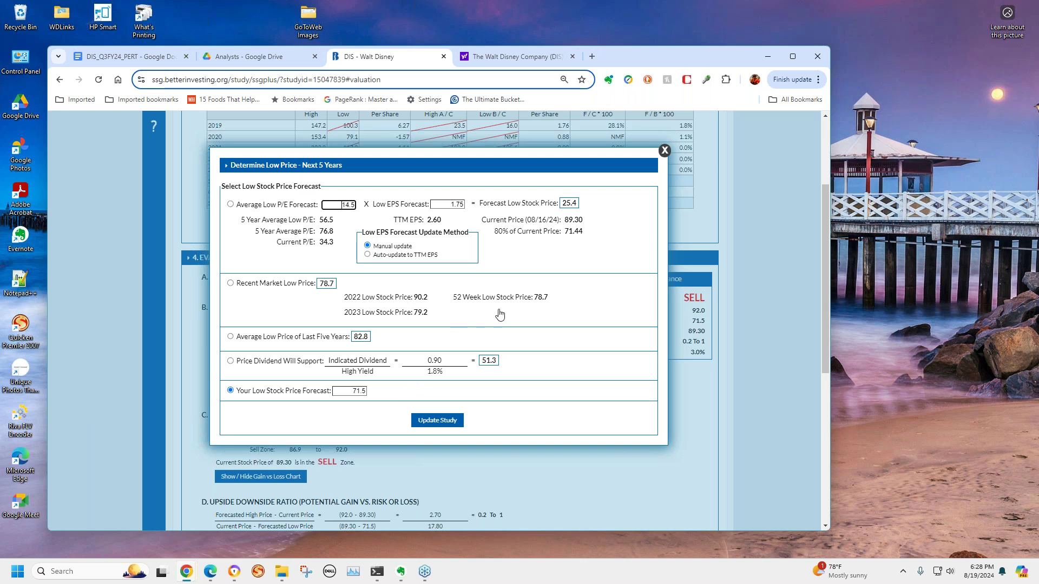
Use the recent market low price of 78.7 as the forecast low stock price and update the study.
click(663, 152)
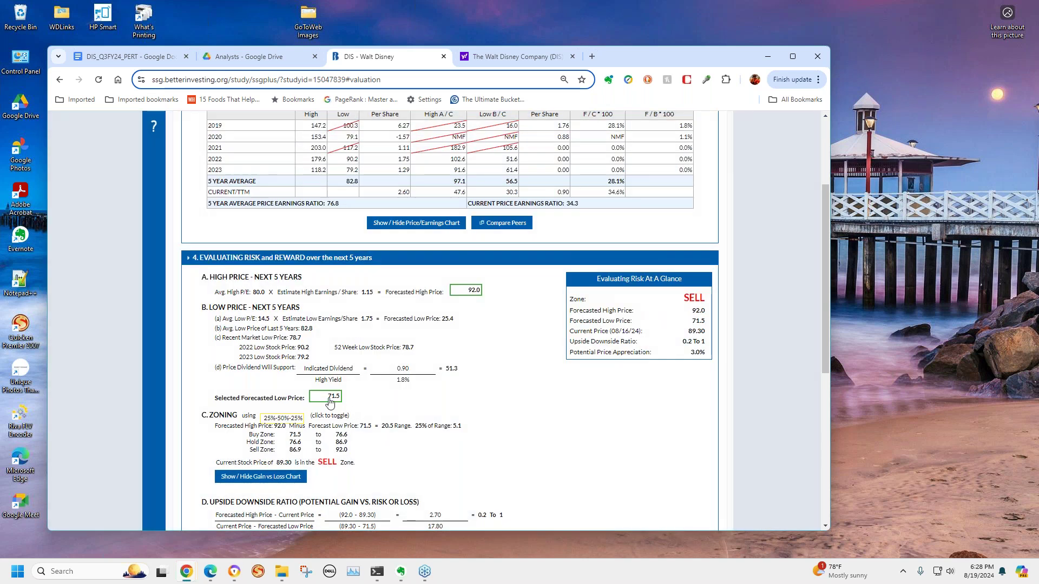
click(330, 398)
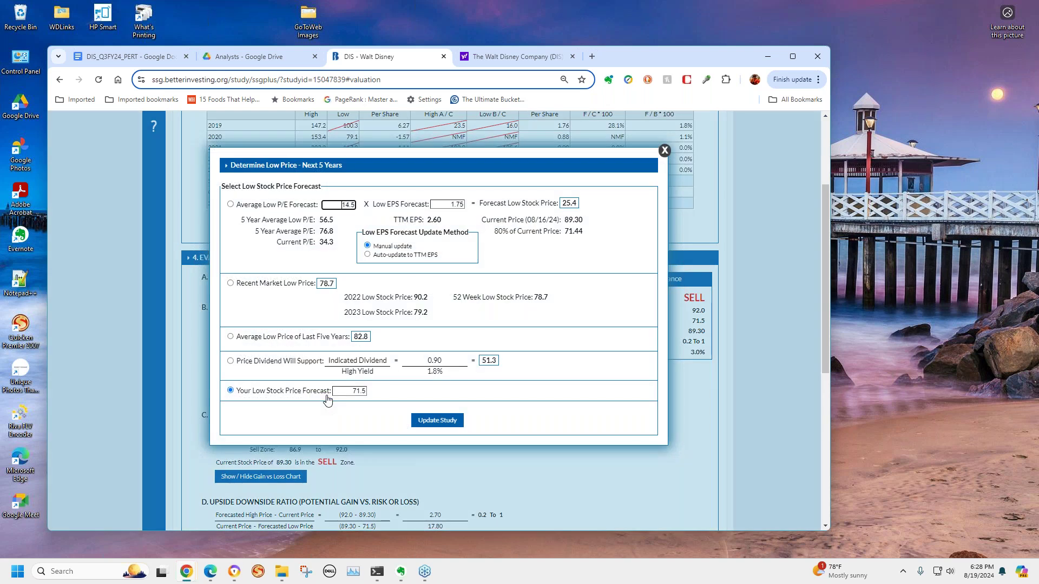
click(230, 283)
click(451, 426)
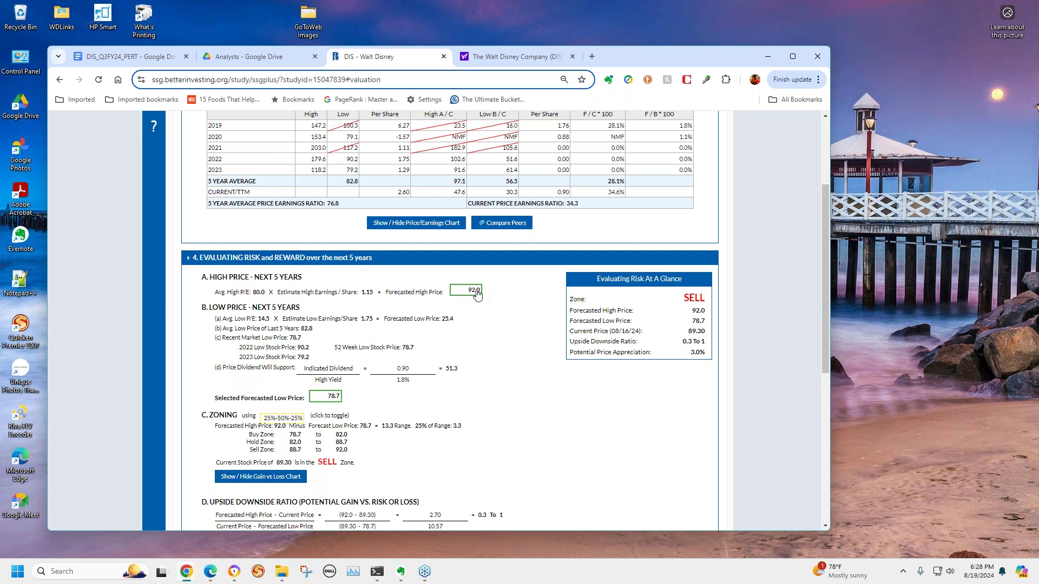
Open the five-year high price forecast settings, examine the average high P/E and high EPS forecasts, and close them.
scroll(483, 367, up, 1)
scroll(483, 367, up, 1)
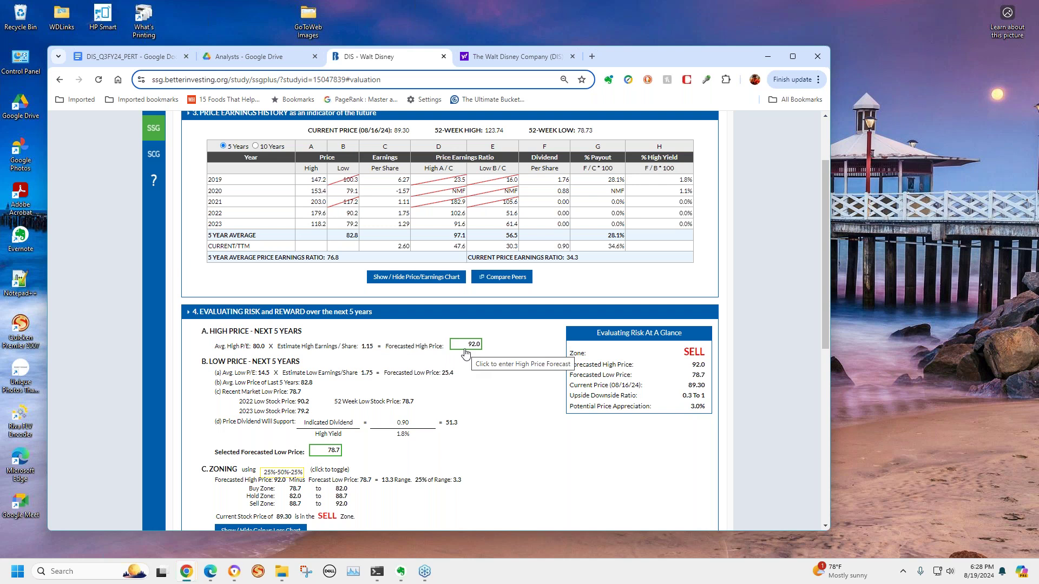
click(461, 350)
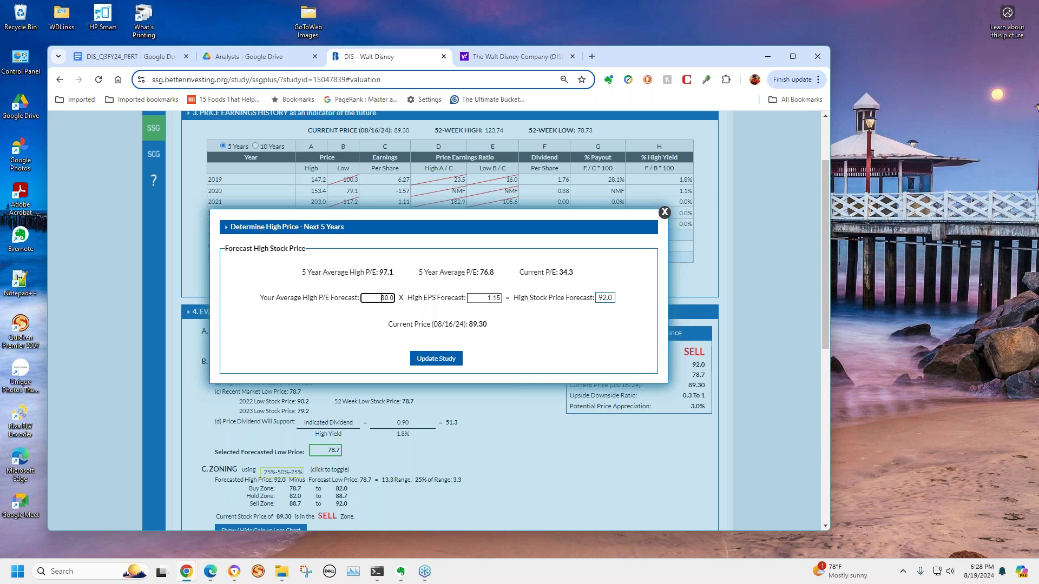
drag(372, 297, 398, 310)
drag(382, 227, 444, 339)
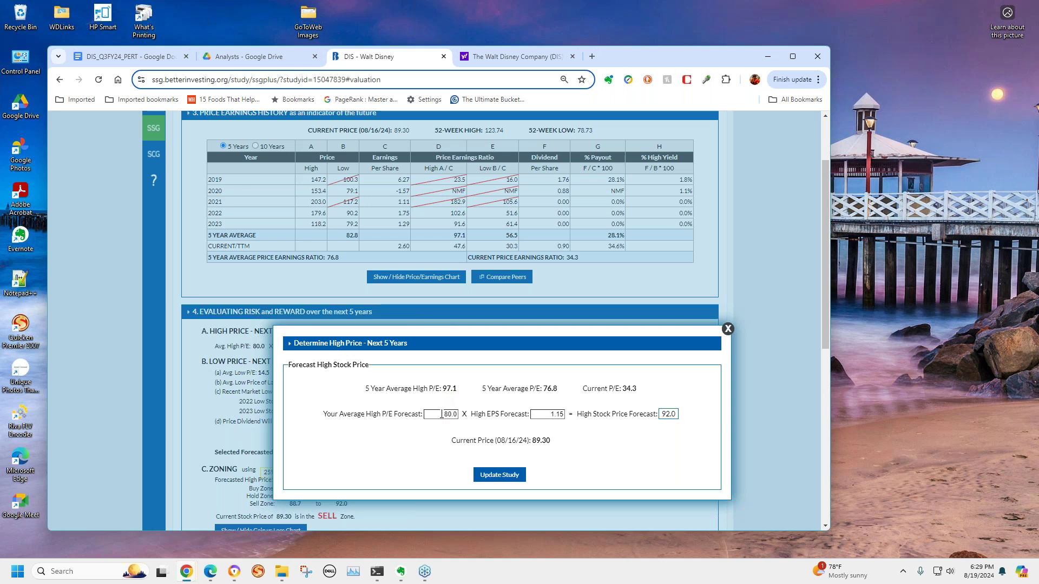
click(441, 415)
click(730, 333)
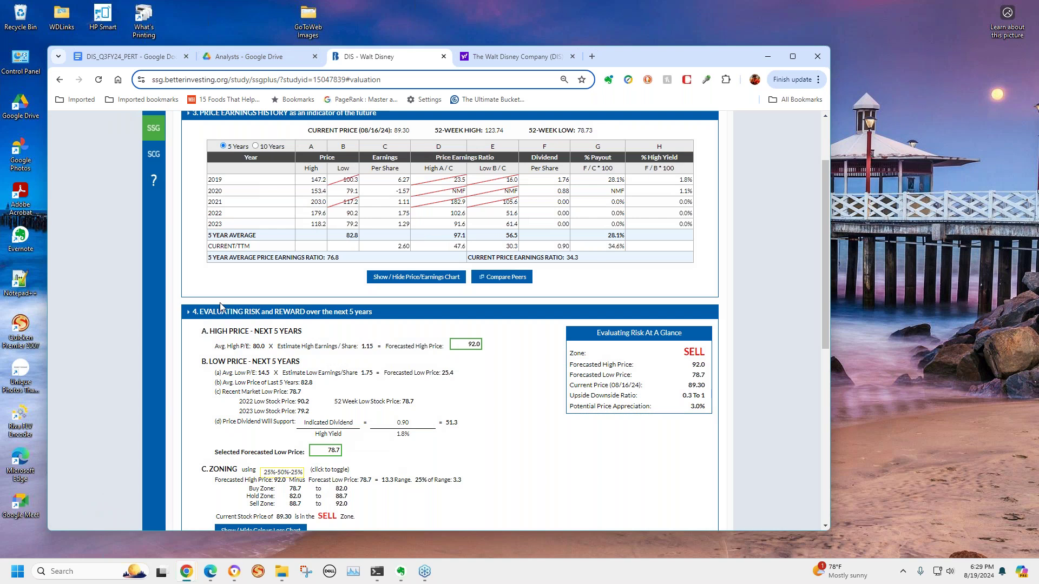
Go to the growth and quality analysis and check the five-year sales growth rate forecast against the analyst estimate.
scroll(128, 339, up, 2)
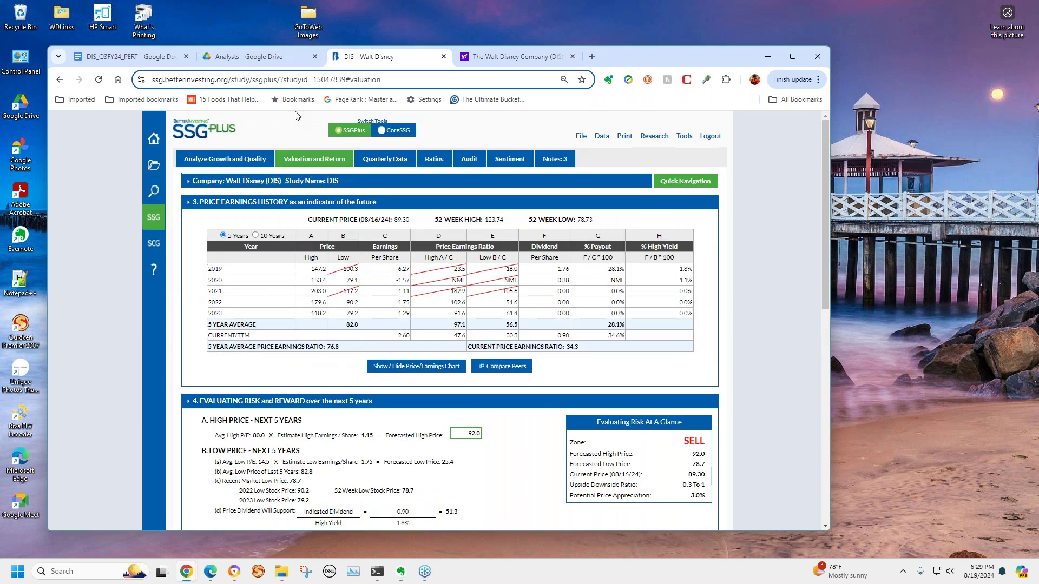
click(215, 161)
scroll(458, 352, down, 1)
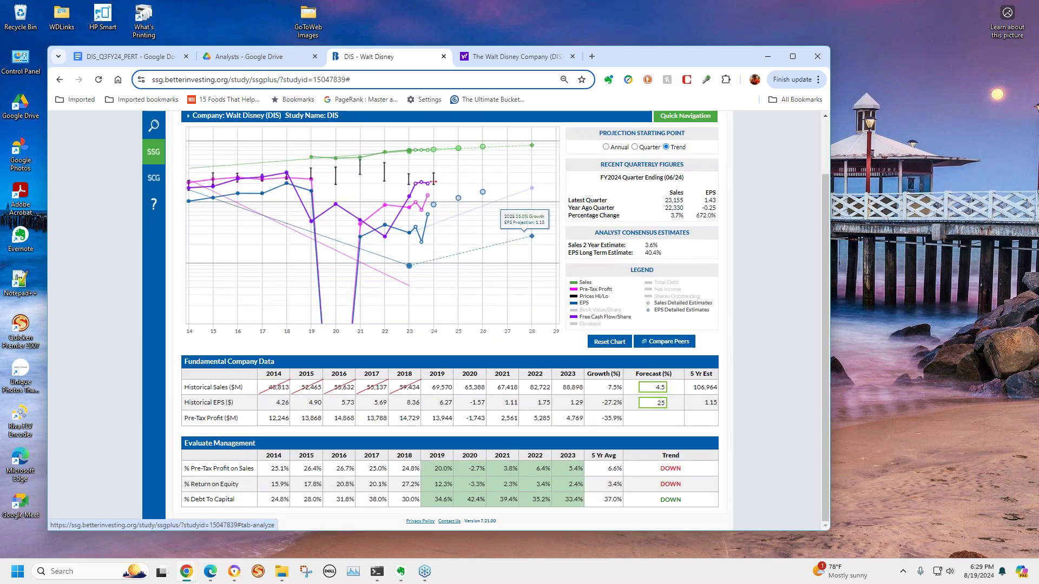
click(652, 387)
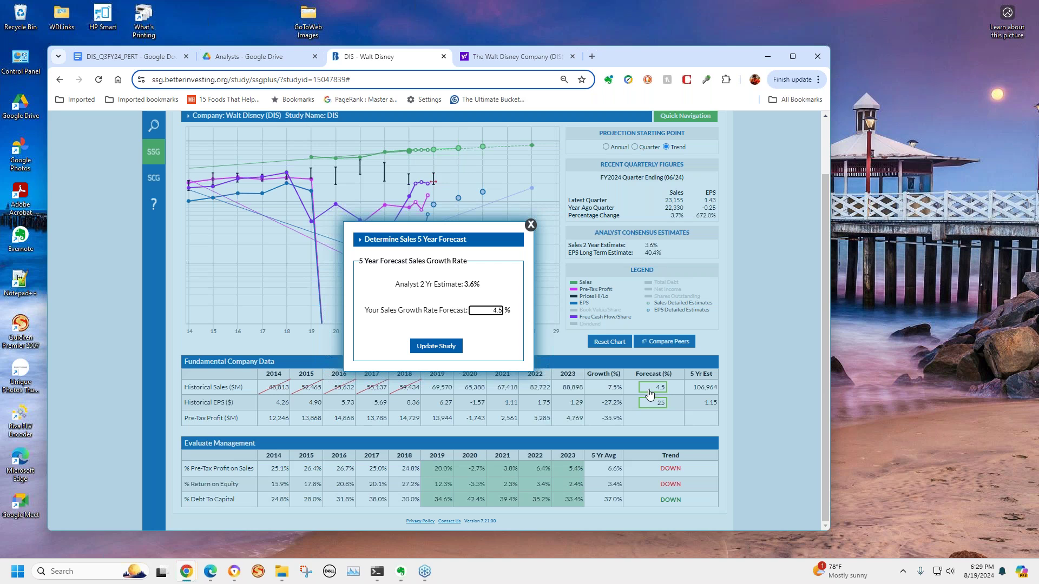
click(530, 225)
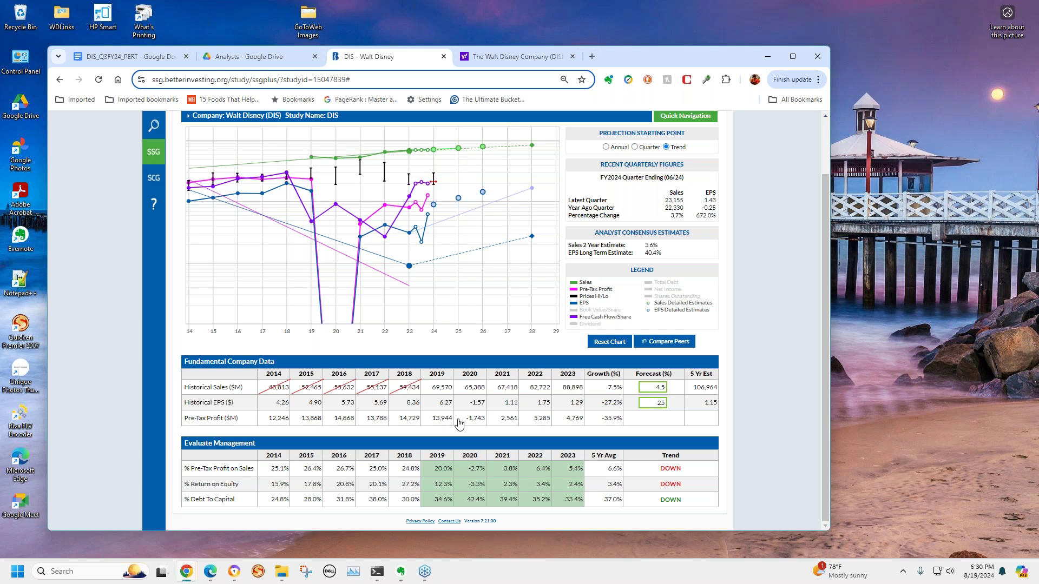
Exclude the 2020 values for historical EPS and pre-tax profit from the fundamental company data.
click(475, 404)
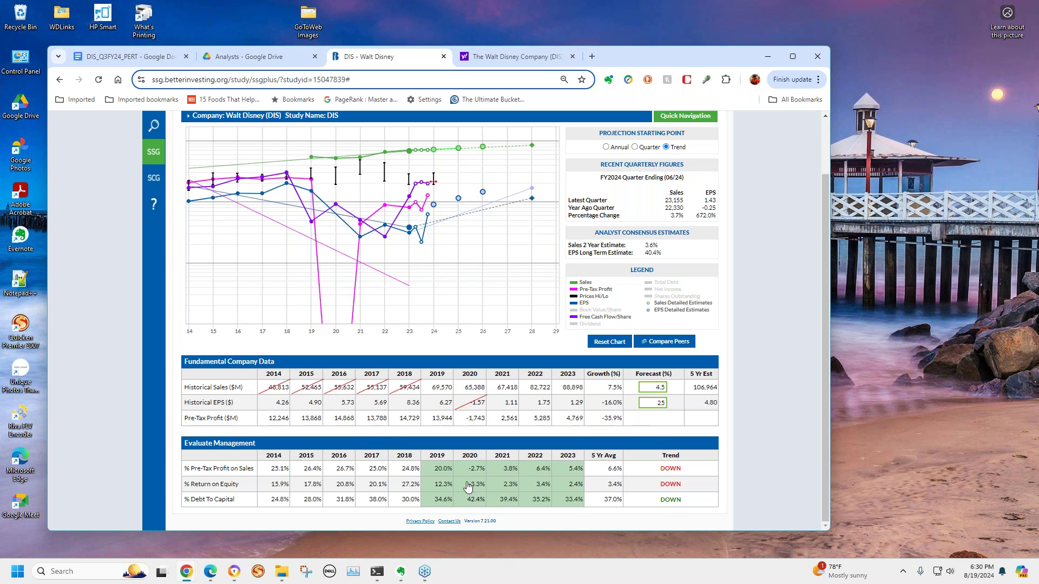
click(476, 422)
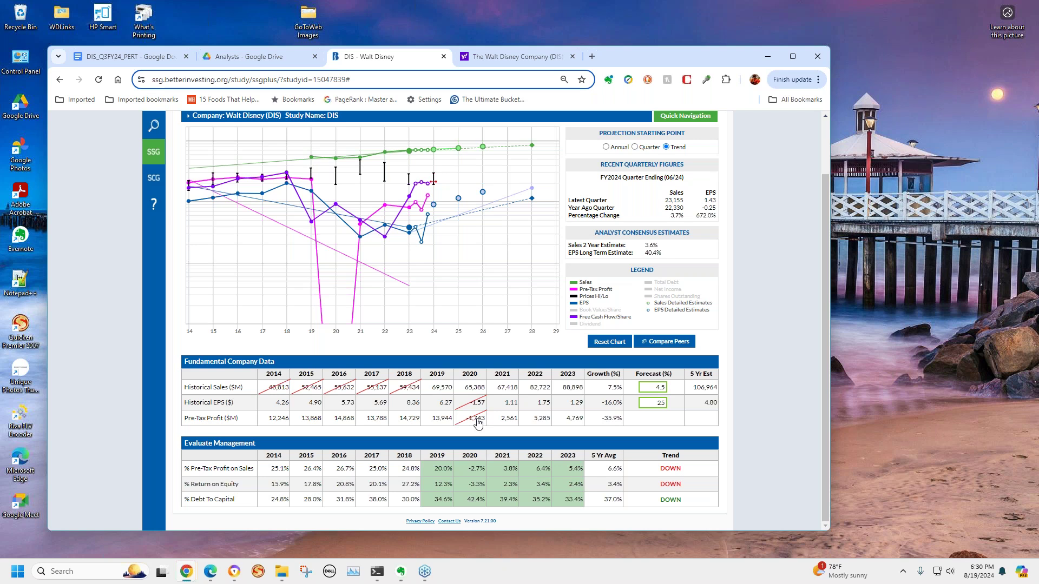
click(477, 422)
click(476, 422)
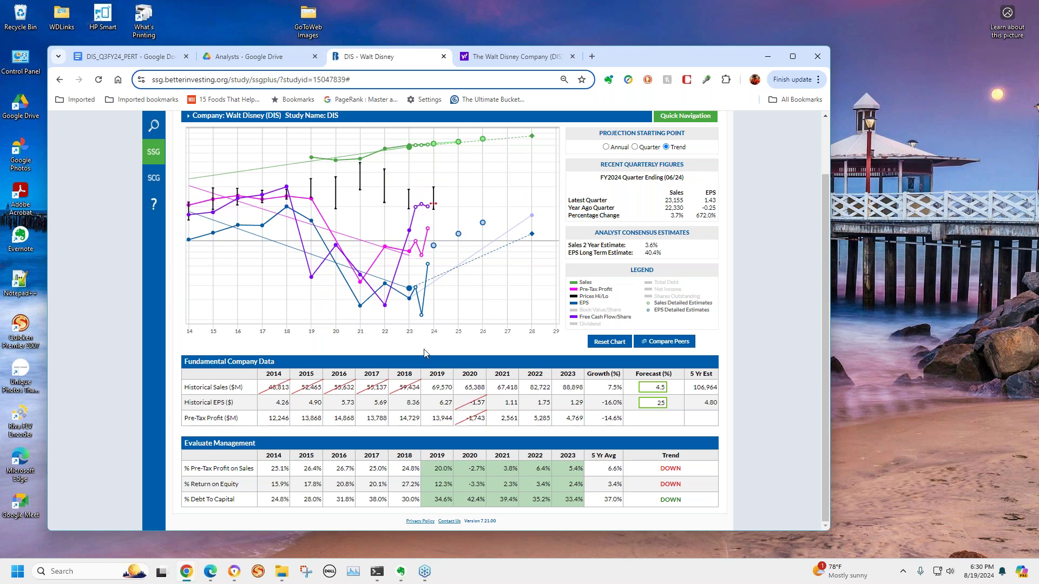
Inspect the EPS detailed estimates and projection points on the growth chart and check the EPS growth forecast.
mouse_move(416, 271)
mouse_move(434, 245)
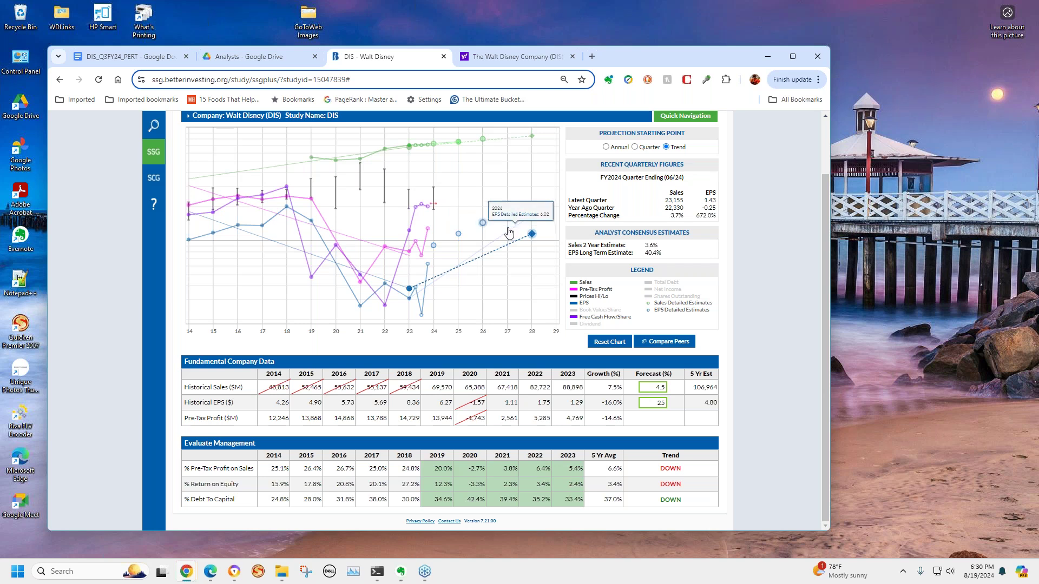
mouse_move(511, 234)
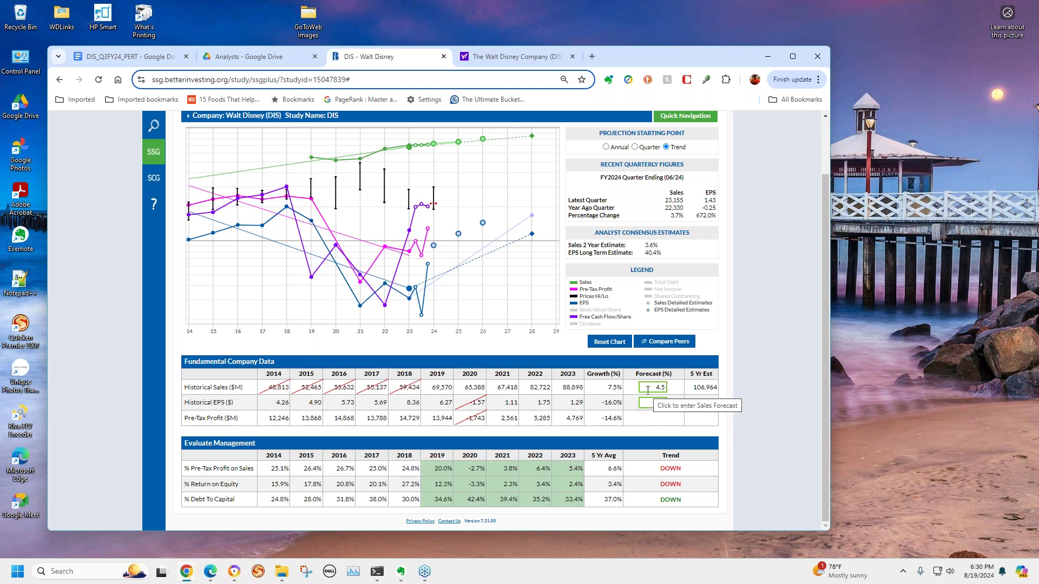
click(661, 403)
text(25)
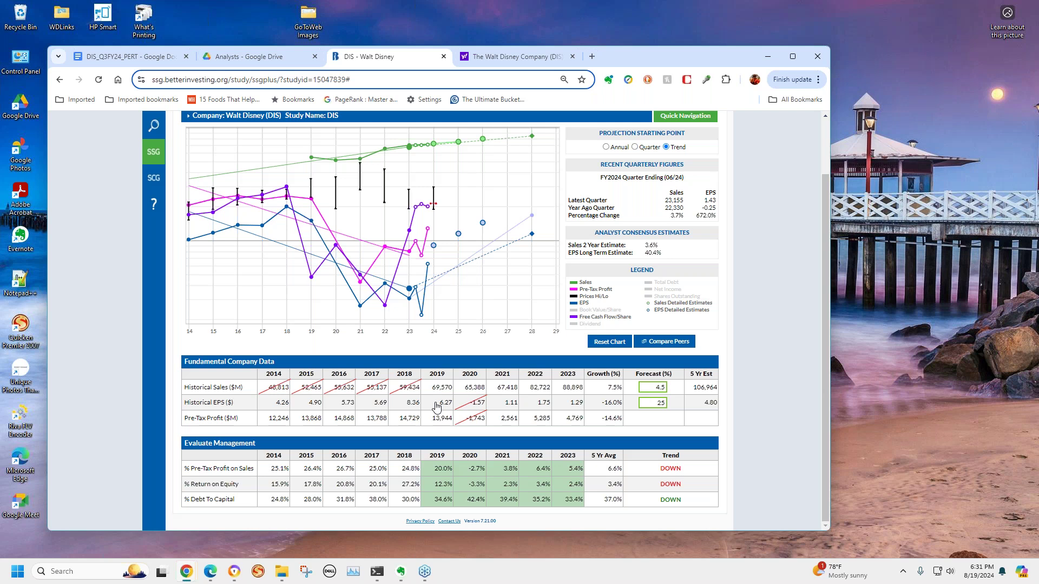
mouse_move(532, 234)
mouse_move(362, 242)
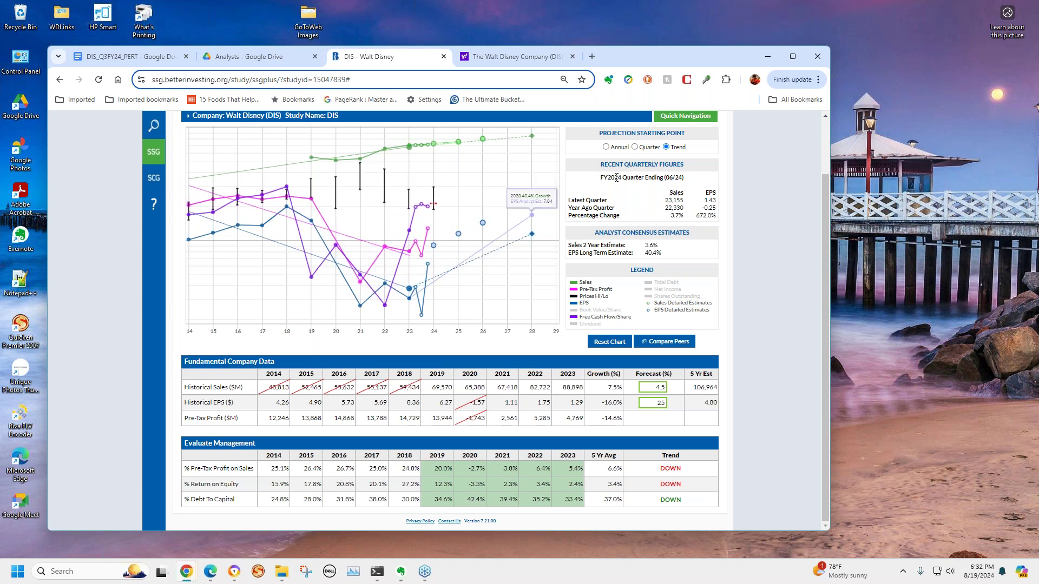
Set the projection starting point to Quarter and raise the EPS projection line to about 34.7% growth.
click(635, 148)
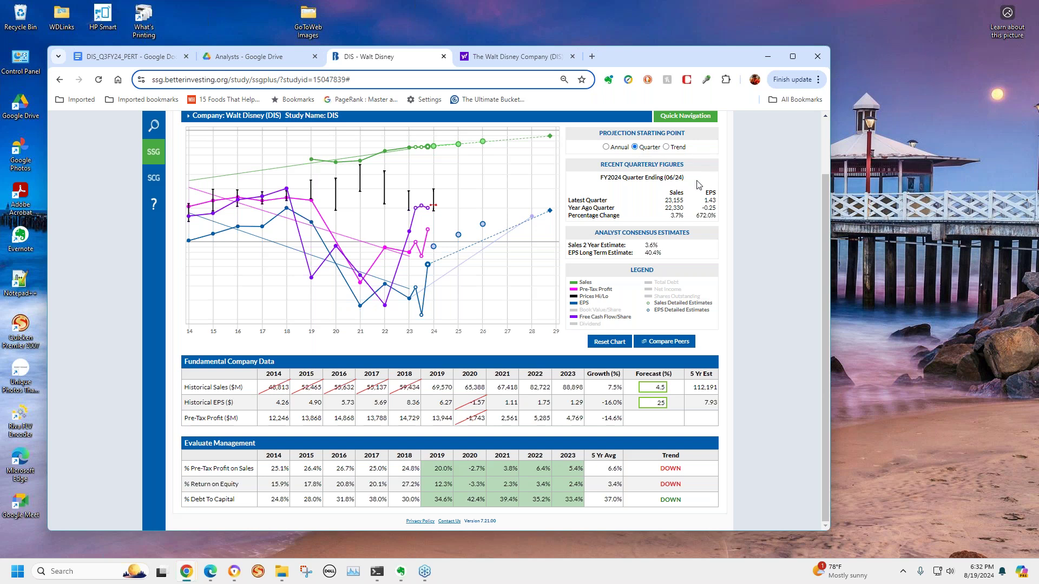
mouse_move(550, 211)
drag(550, 211, 535, 191)
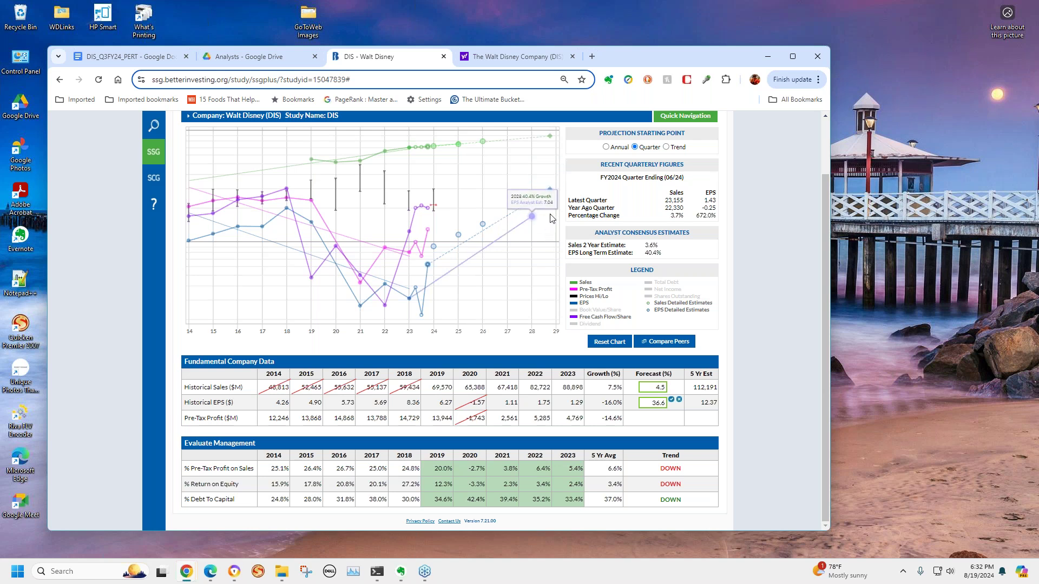
drag(551, 192, 552, 196)
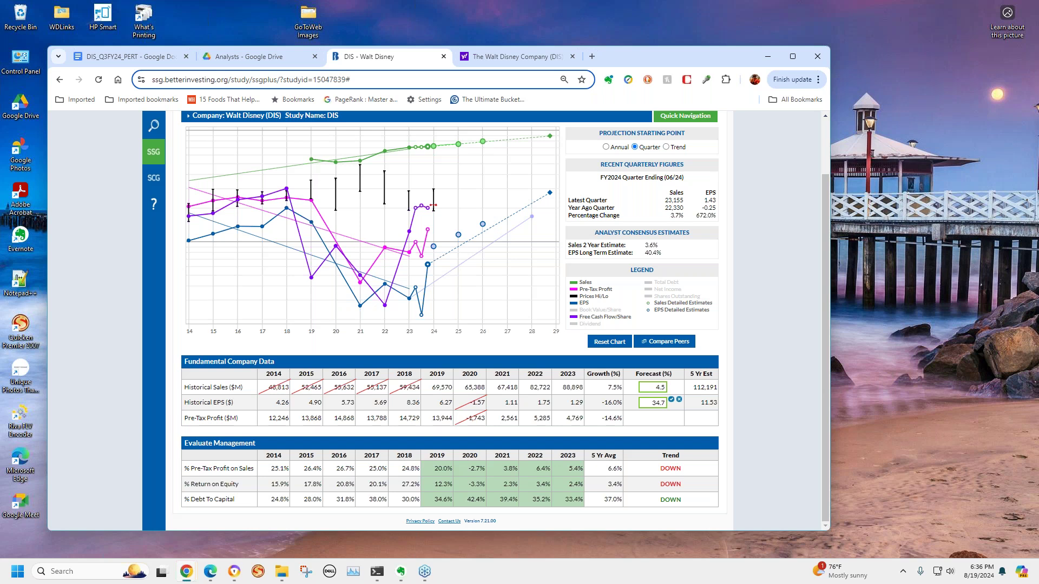
Check the analyst reports in the Analysts Drive folder, and return to the Recommendation section of the PERT report.
click(273, 57)
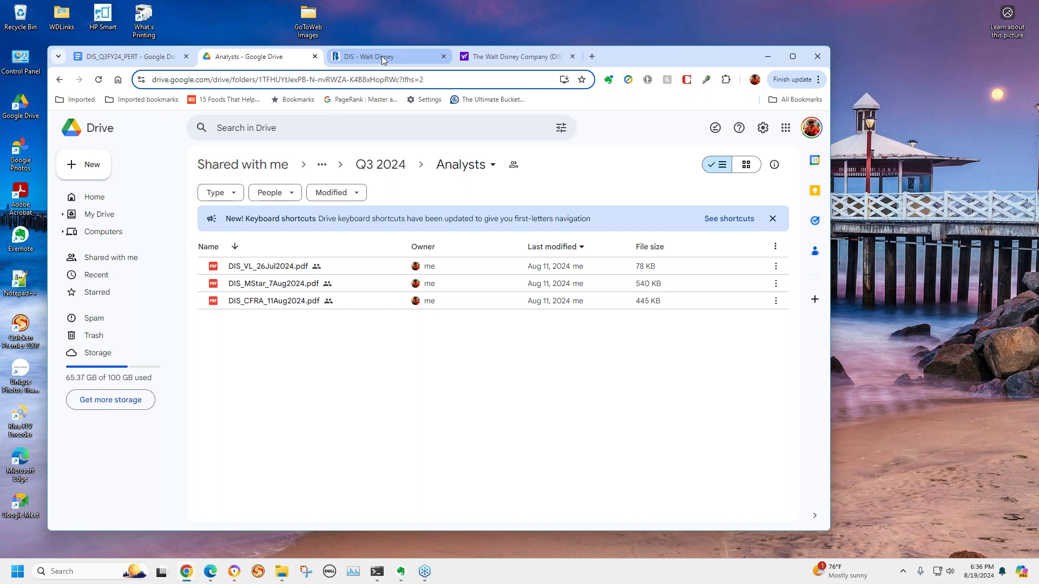
mouse_move(381, 57)
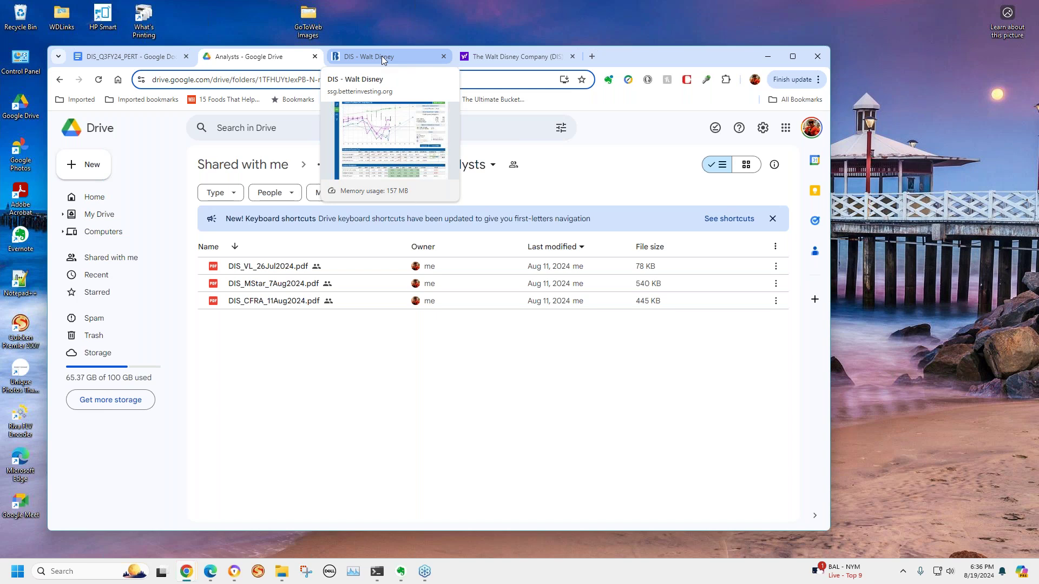
click(121, 58)
scroll(493, 323, down, 8)
scroll(487, 378, up, 3)
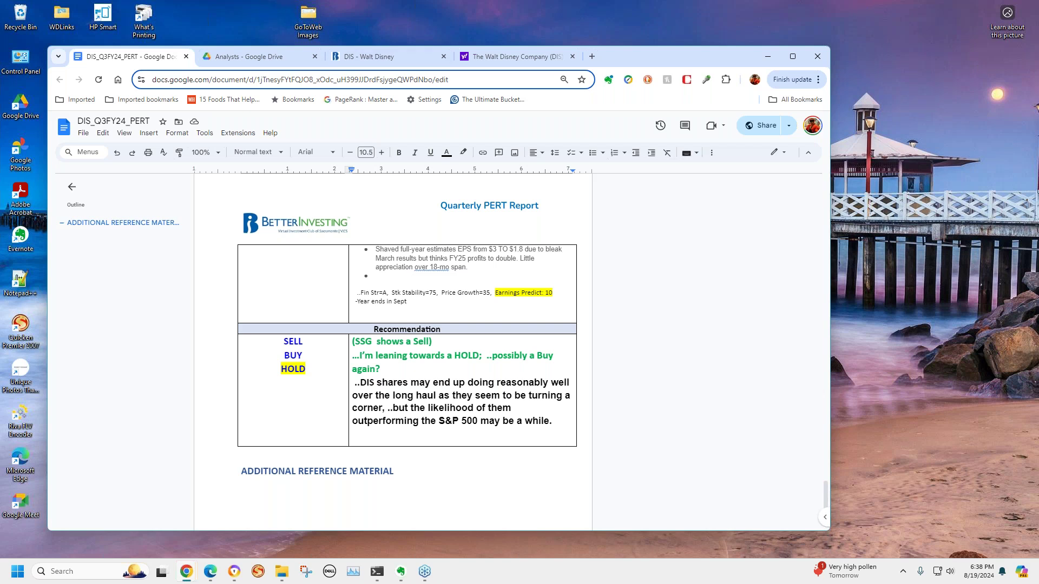
mouse_move(227, 56)
key(super+d)
key(super+d)
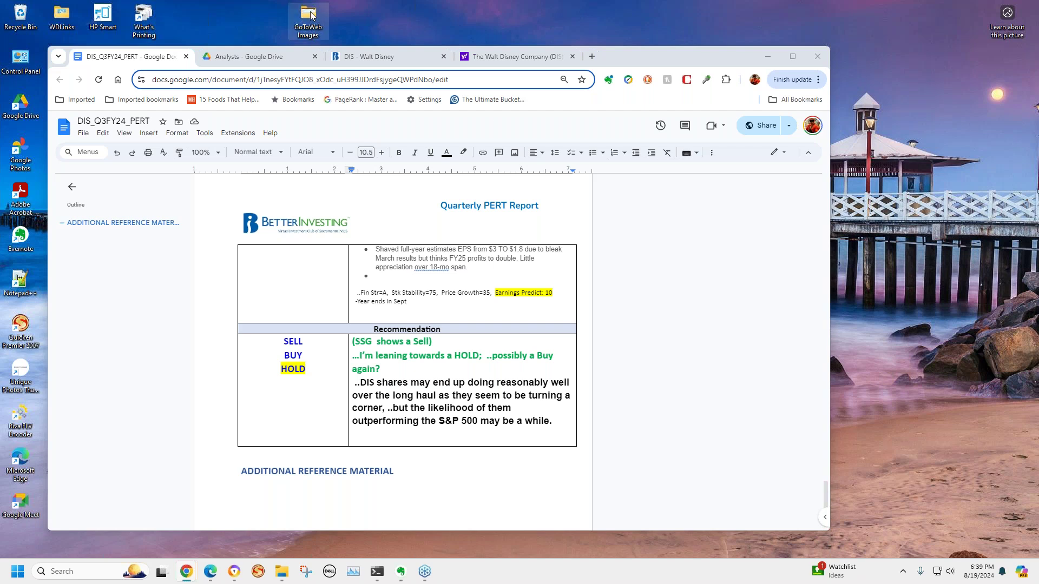
mouse_move(250, 61)
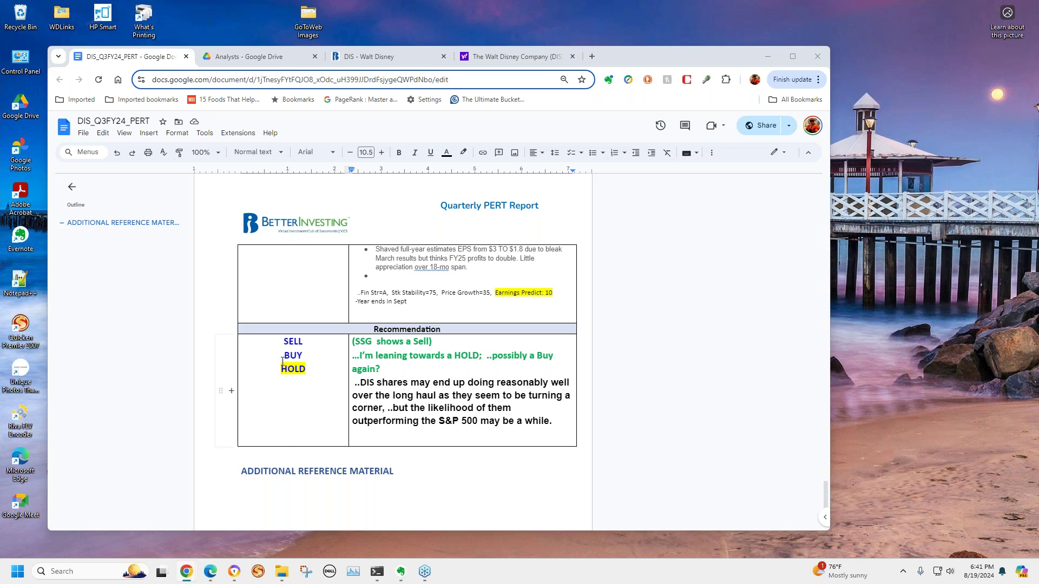
Highlight the recommendation's wording on leaning towards a HOLD and on the likelihood of outperforming the S&P 500.
drag(427, 356, 481, 346)
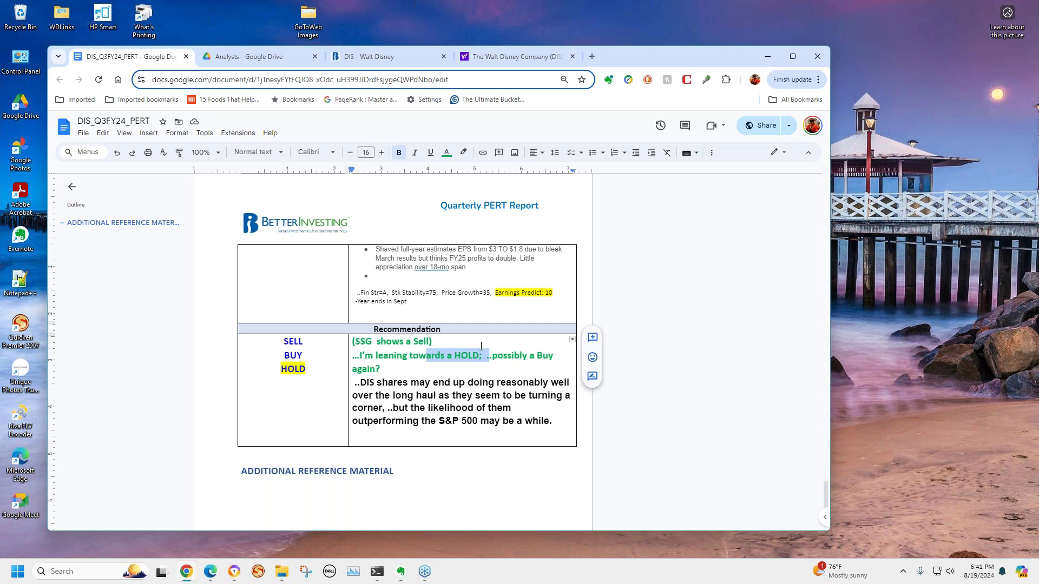
drag(405, 408, 547, 433)
drag(552, 415, 558, 420)
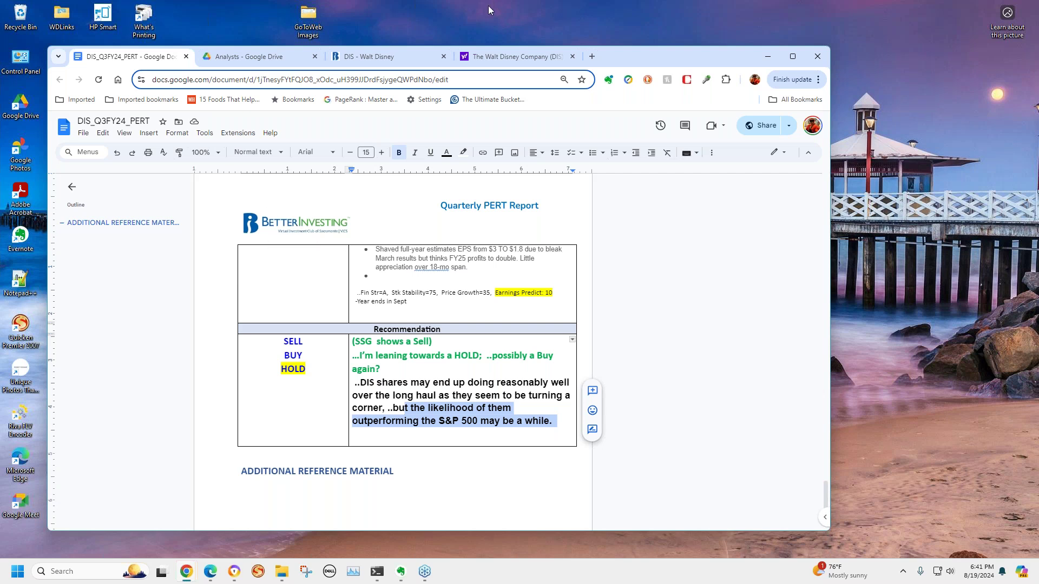
Switch to the Walt Disney SSG study and review the forecast prices and zone in its risk and reward evaluation.
click(368, 56)
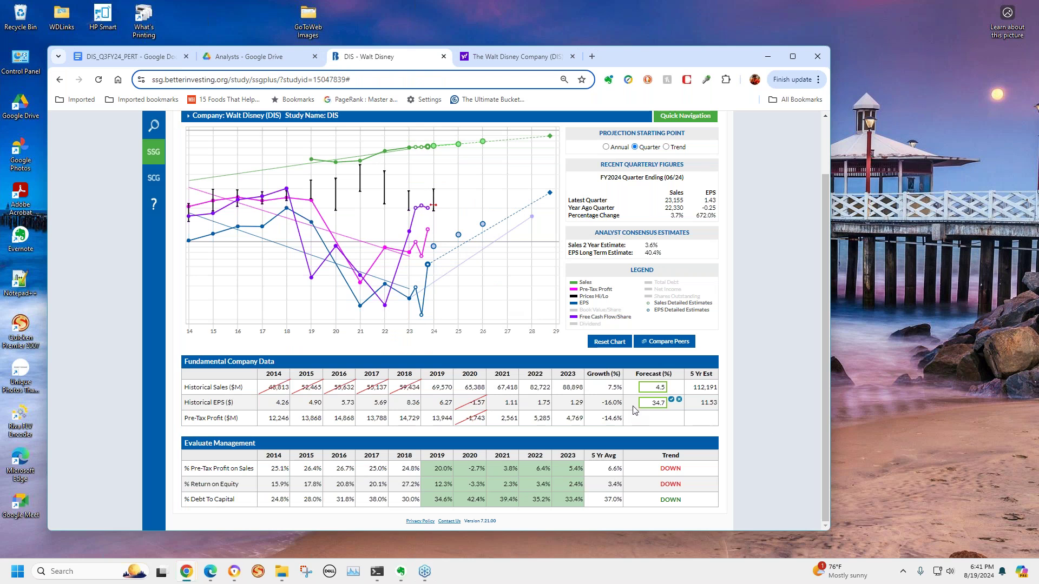
scroll(336, 161, up, 2)
click(315, 159)
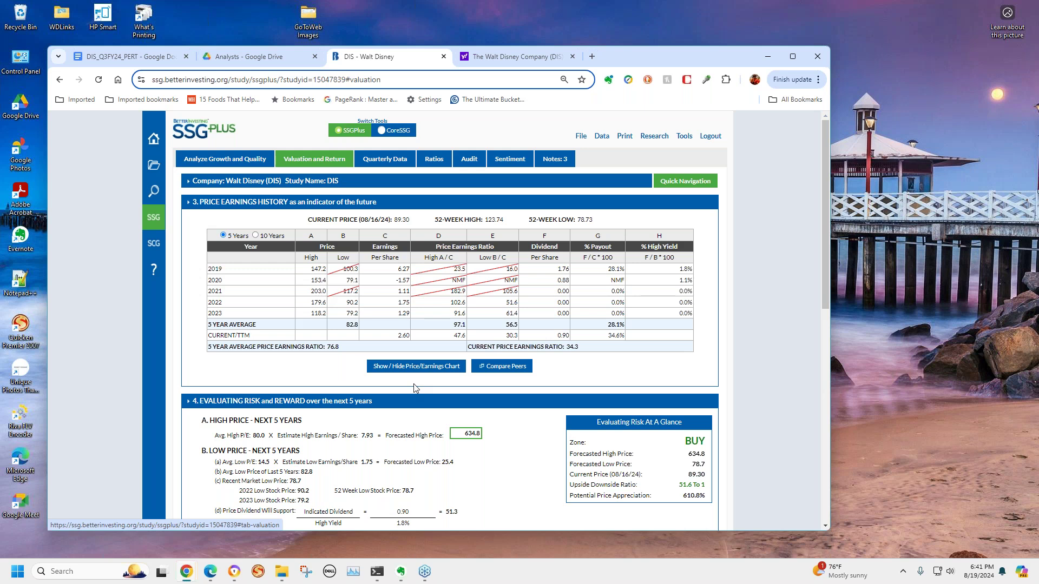
scroll(413, 387, down, 1)
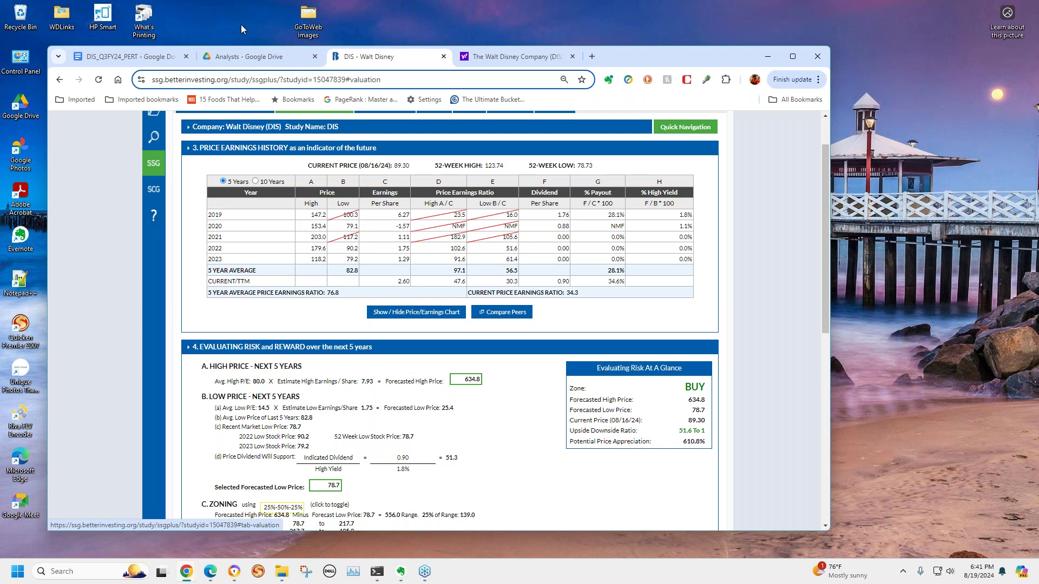
Recheck the EPS forecast on the growth and quality analysis, and return to the valuation and return figures.
scroll(207, 130, up, 2)
click(225, 159)
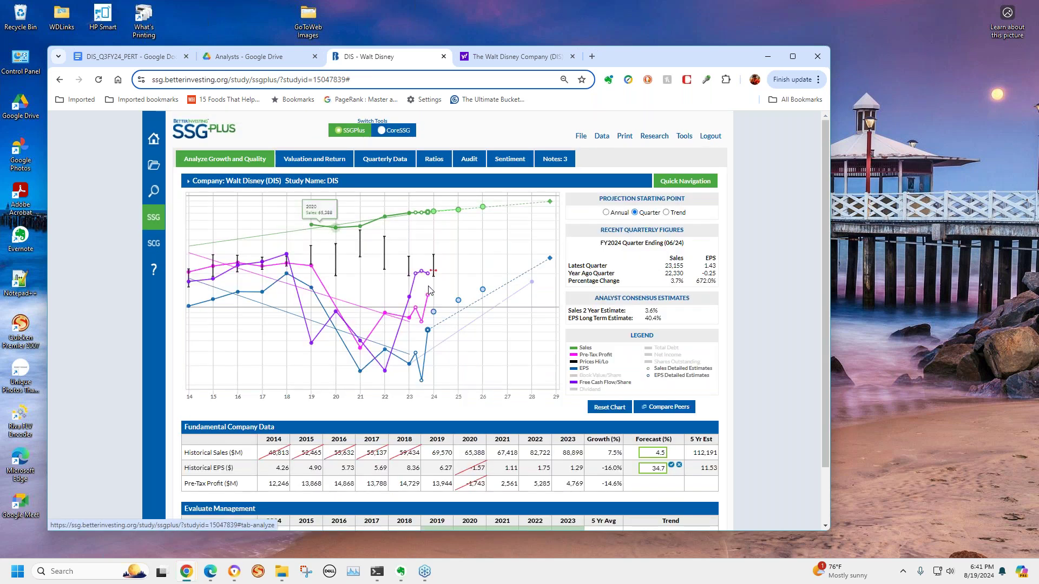
scroll(502, 348, down, 2)
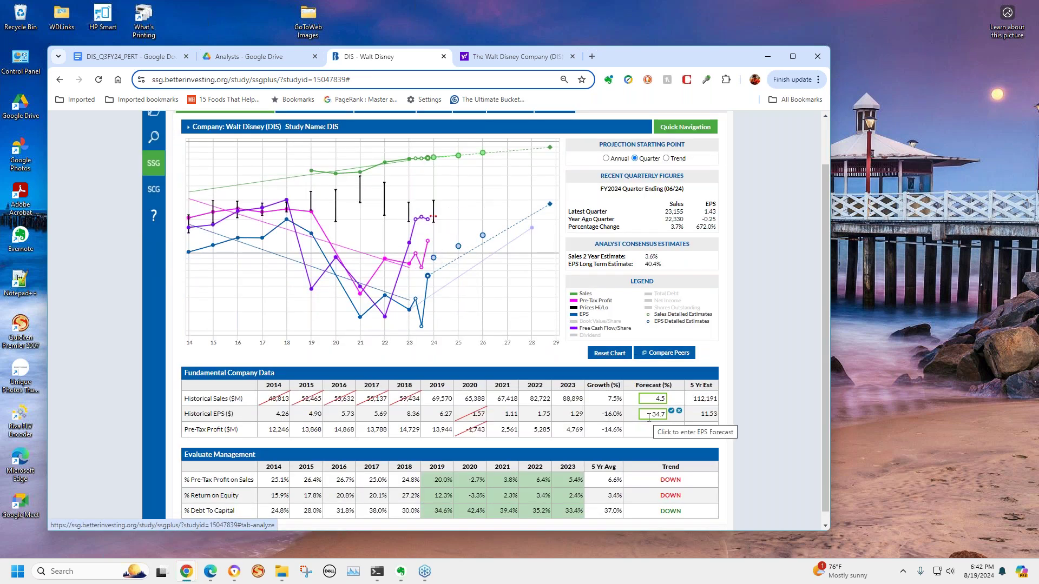
scroll(649, 418, up, 1)
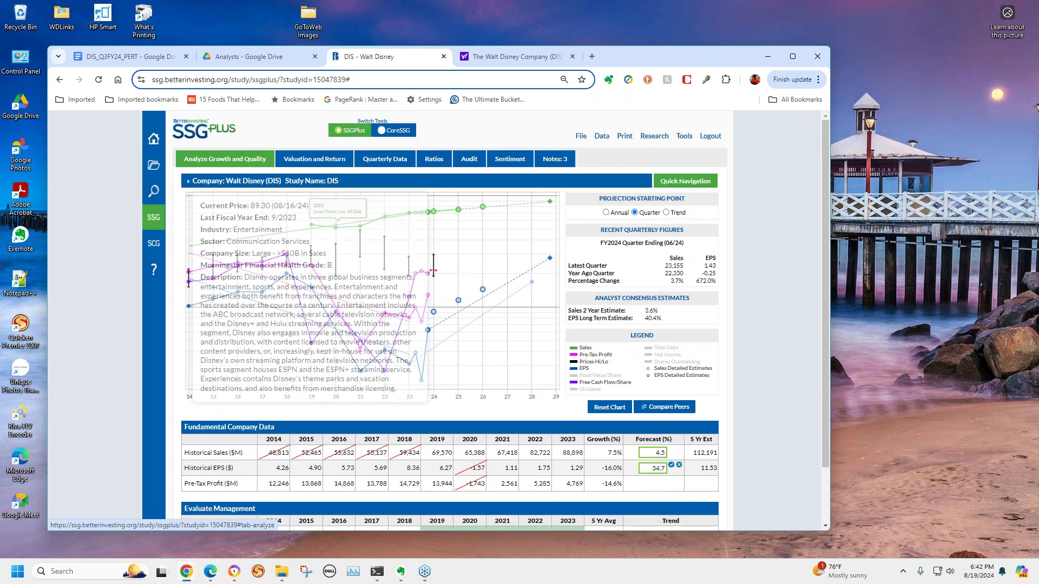
click(316, 158)
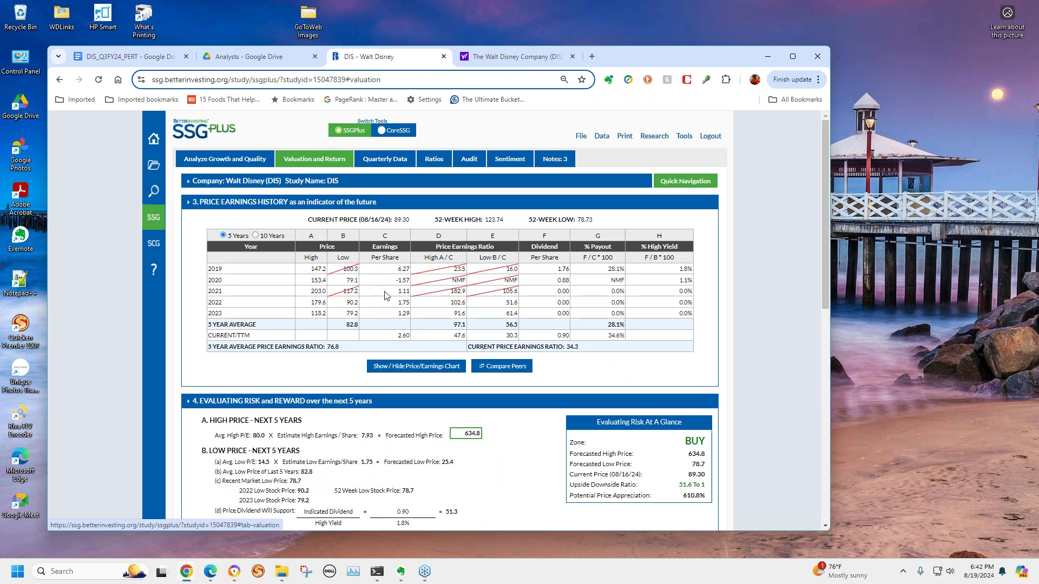
Set the average high P/E forecast for the next five years to 35 and update the Walt Disney study.
click(473, 440)
drag(372, 297, 400, 295)
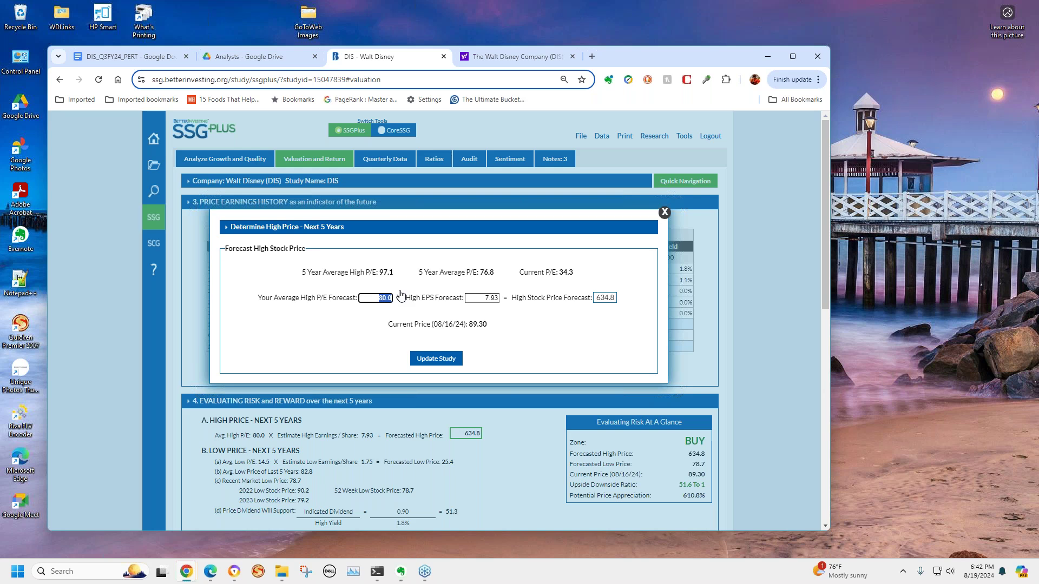
text(4)
text(35)
click(449, 369)
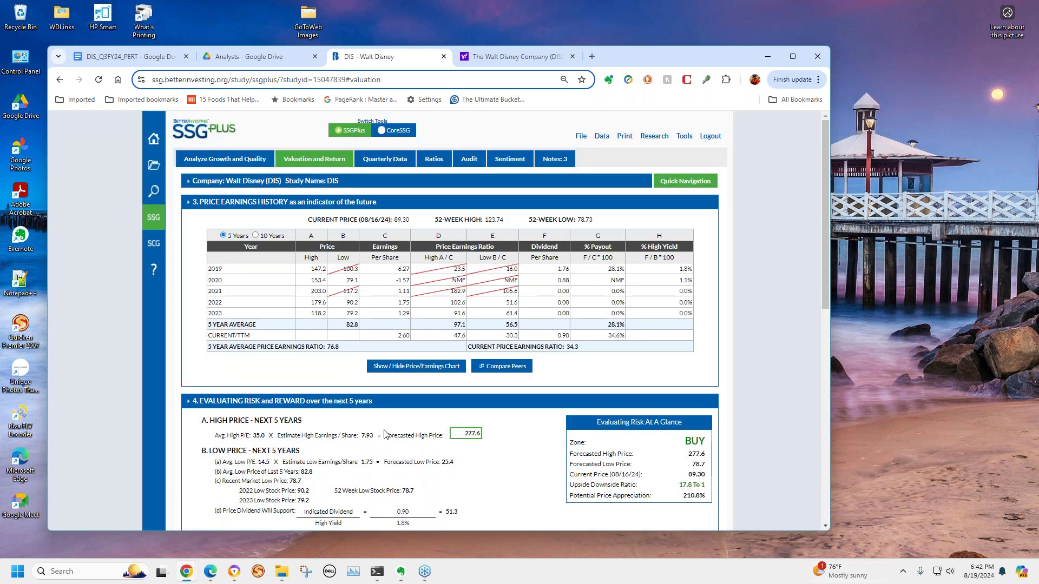
Review the growth chart, the sales and EPS forecasts and the management trends in the growth and quality analysis.
click(232, 165)
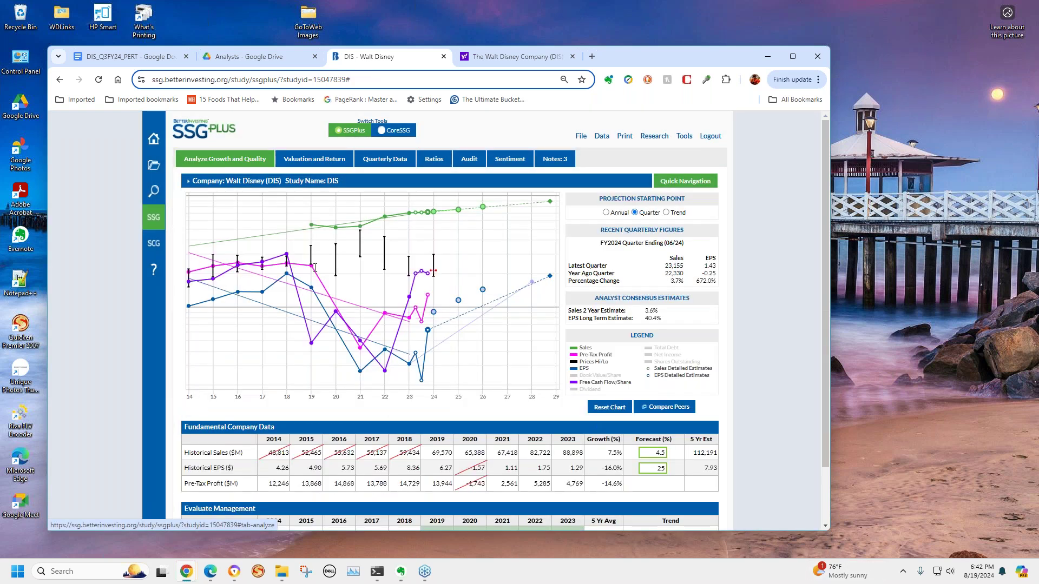
scroll(417, 373, down, 1)
scroll(732, 508, down, 1)
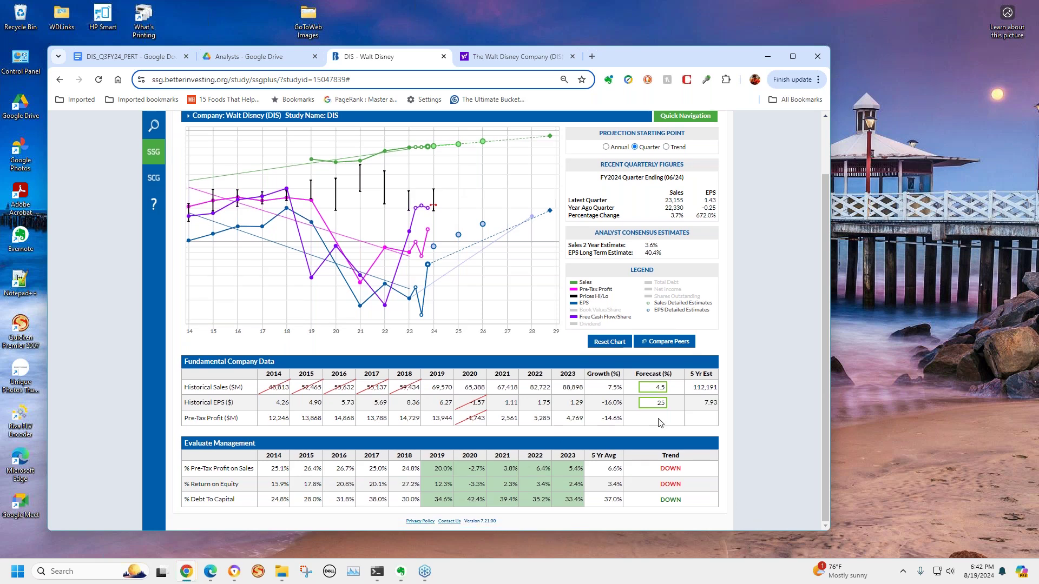
scroll(659, 422, up, 1)
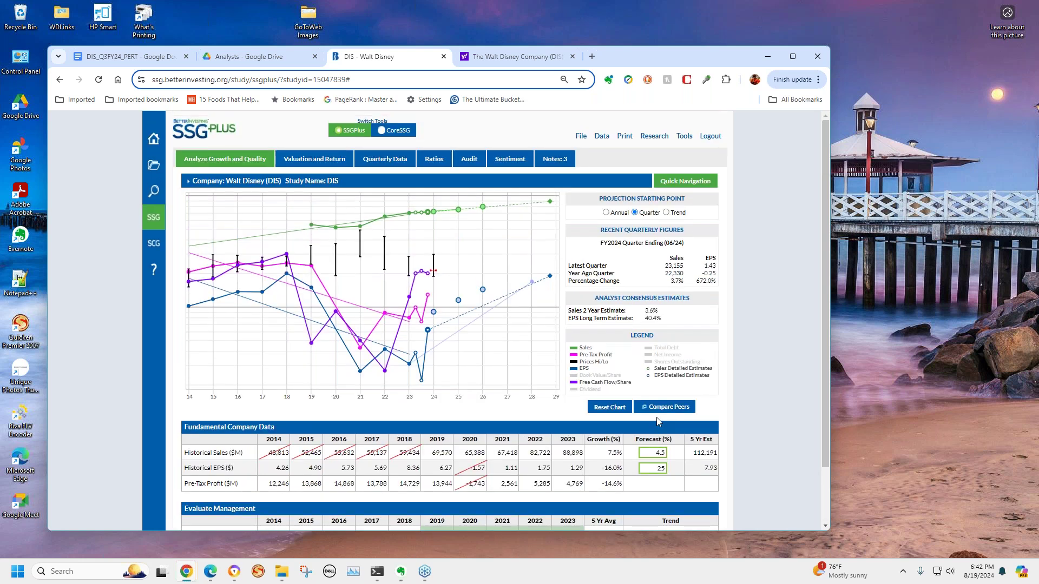
Return to the valuation and return figures, show the price/earnings chart of high and low P/E, and hide it again.
click(313, 159)
scroll(393, 322, down, 3)
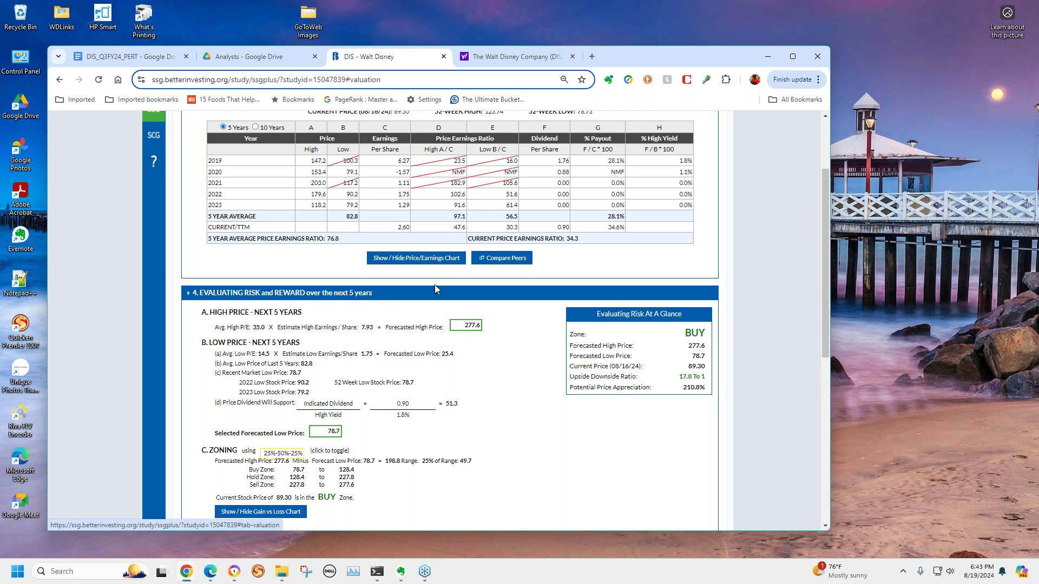
click(426, 264)
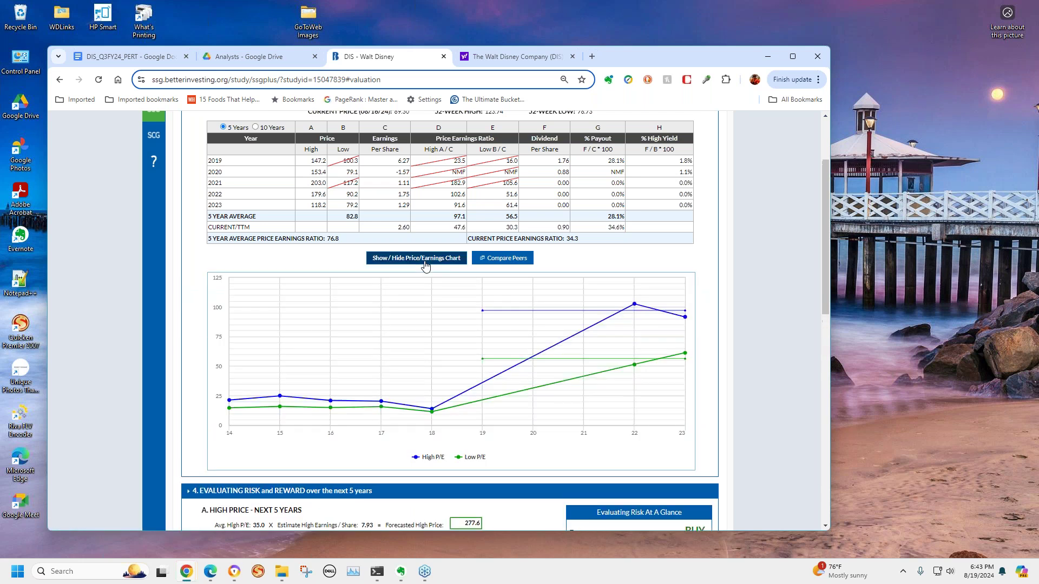
click(423, 262)
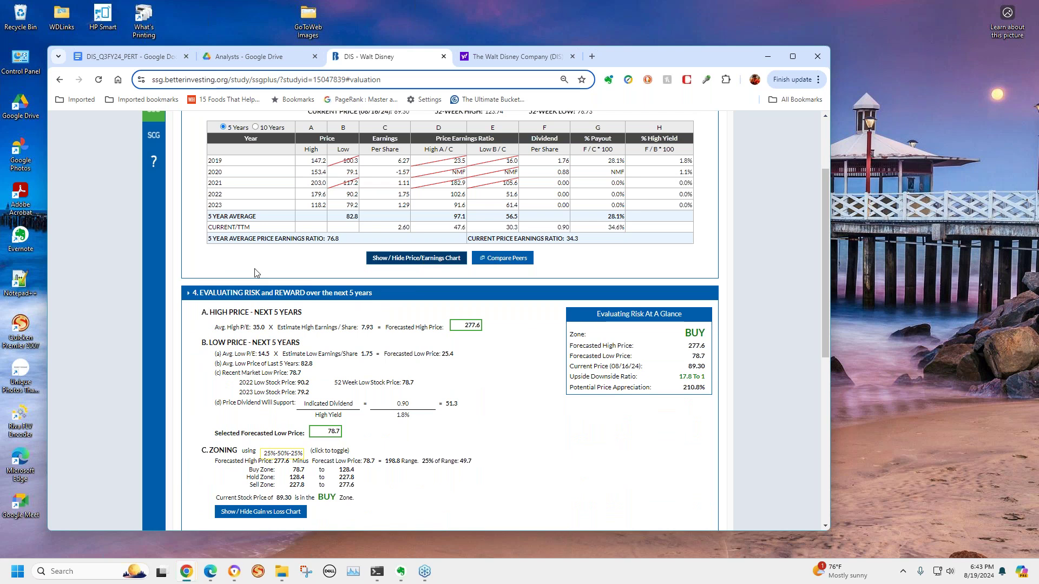
Open the high price forecast, move its dialog clear of the P/E history for comparison, and close it by updating the study.
click(477, 332)
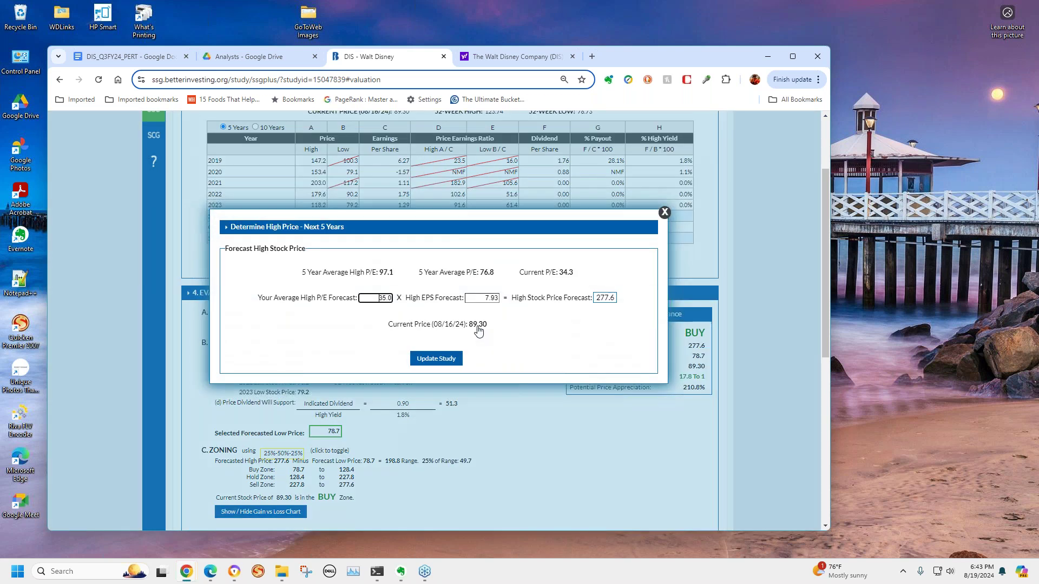
drag(447, 216, 464, 311)
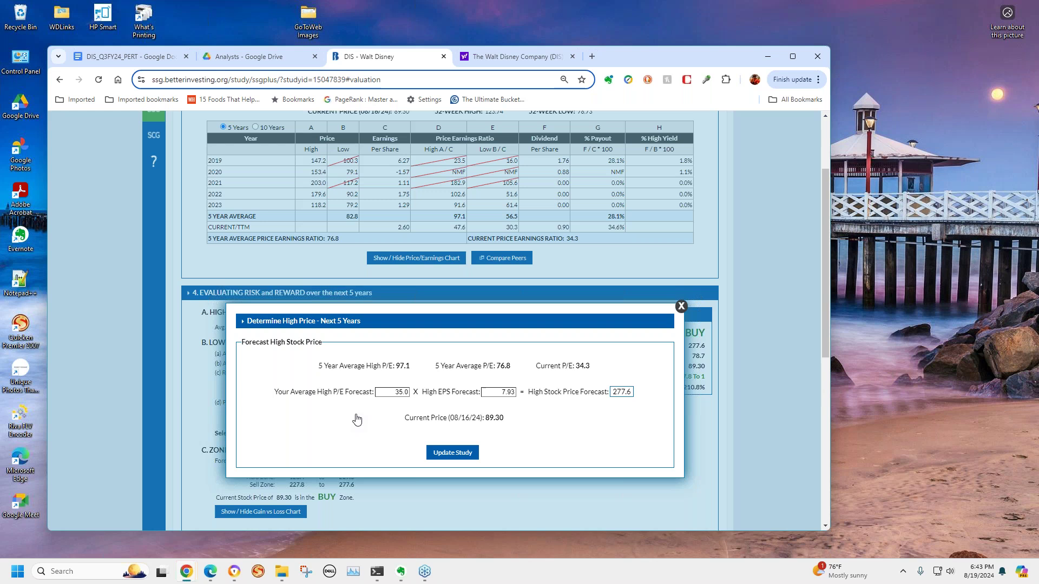
click(460, 458)
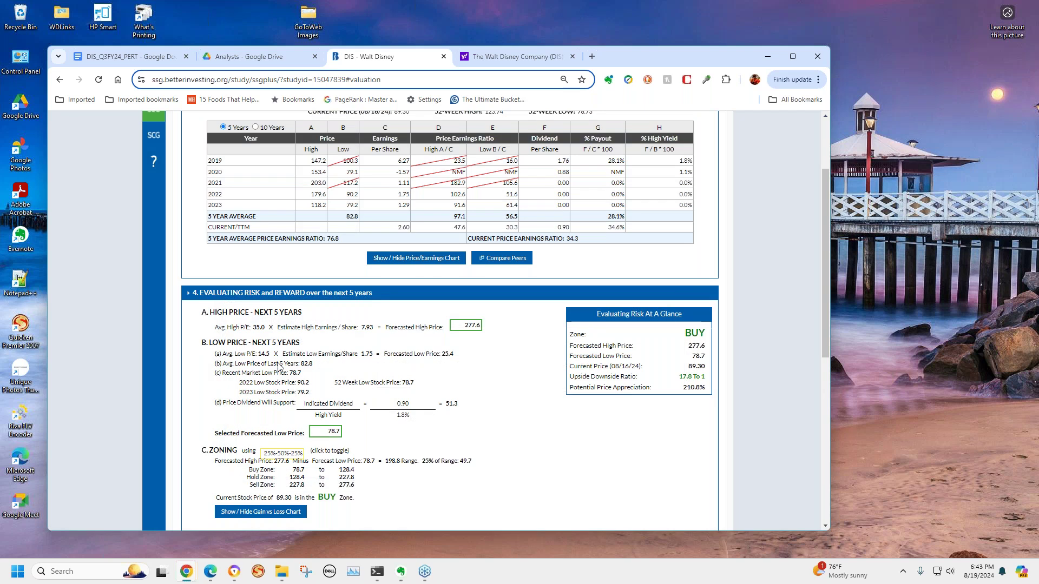
Recheck the historical growth and EPS projection on the growth and quality analysis, and return to the price earnings history.
scroll(121, 326, up, 2)
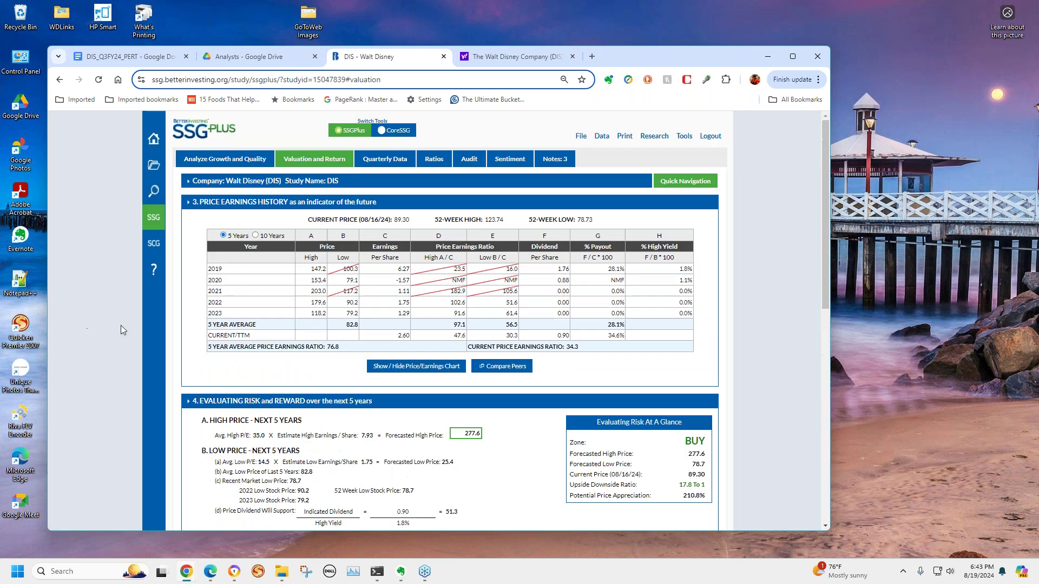
click(213, 161)
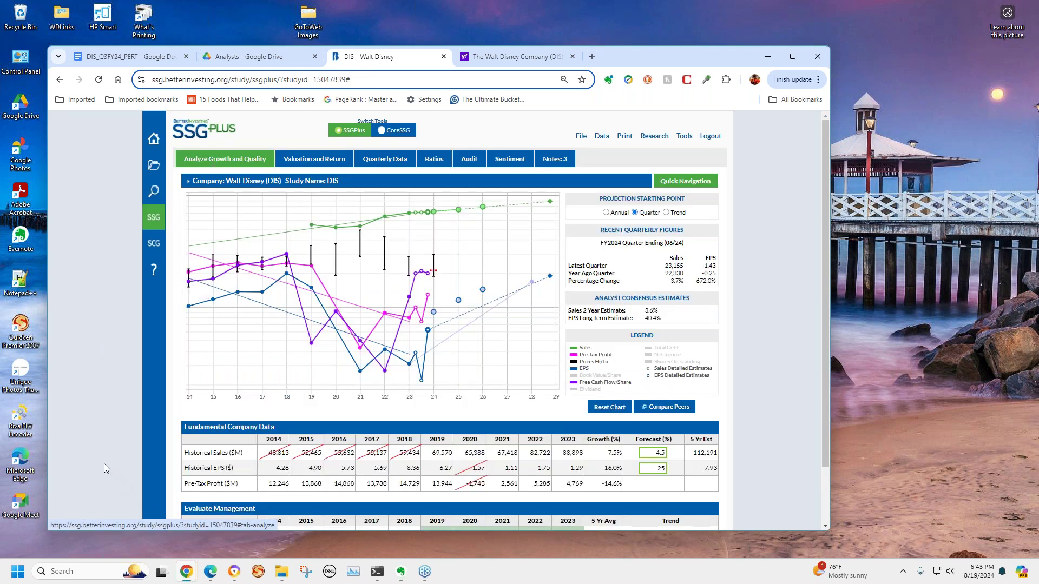
scroll(108, 461, down, 1)
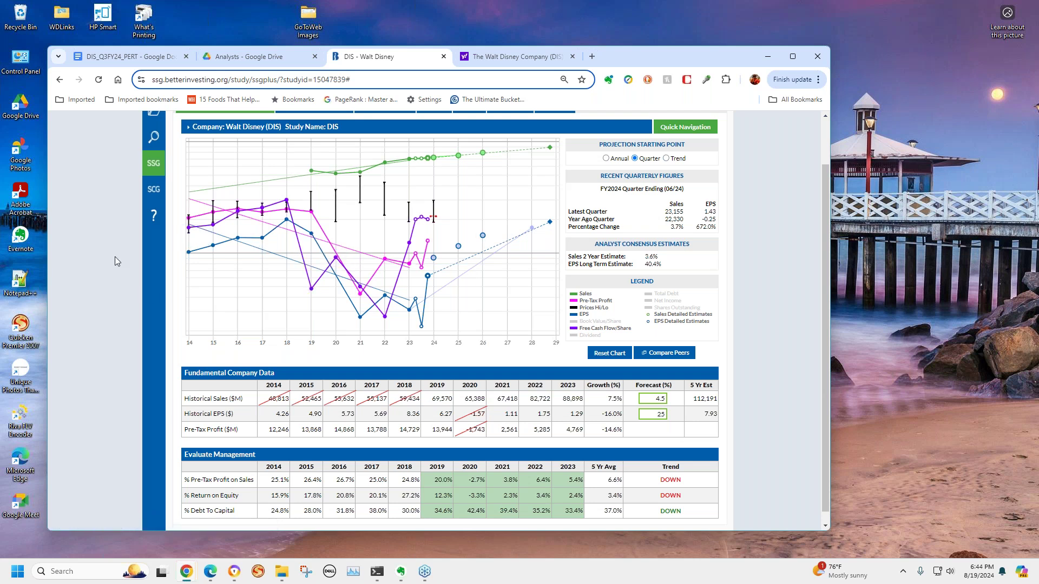
scroll(110, 250, up, 1)
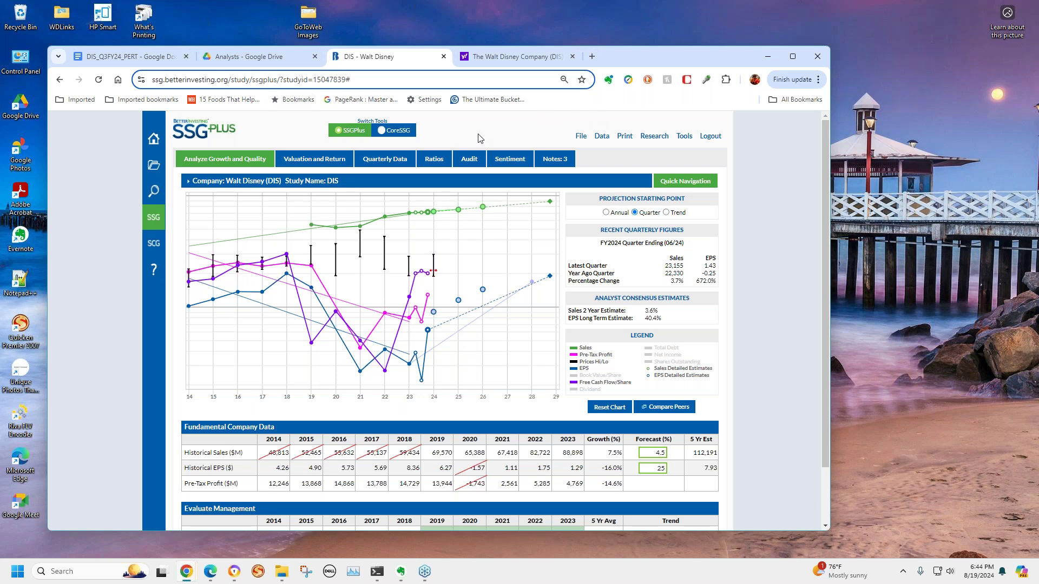
click(325, 160)
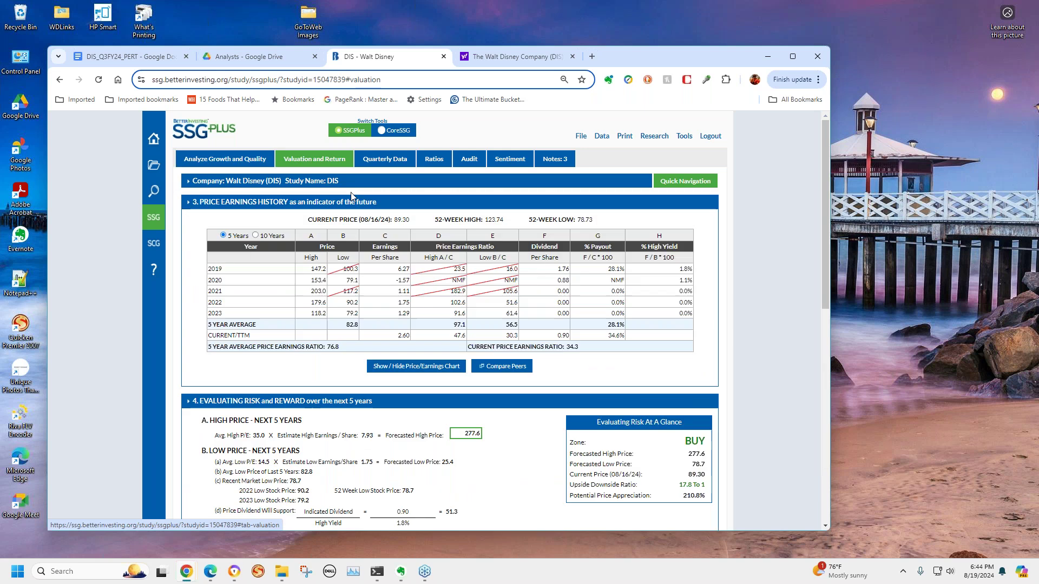
scroll(432, 279, down, 1)
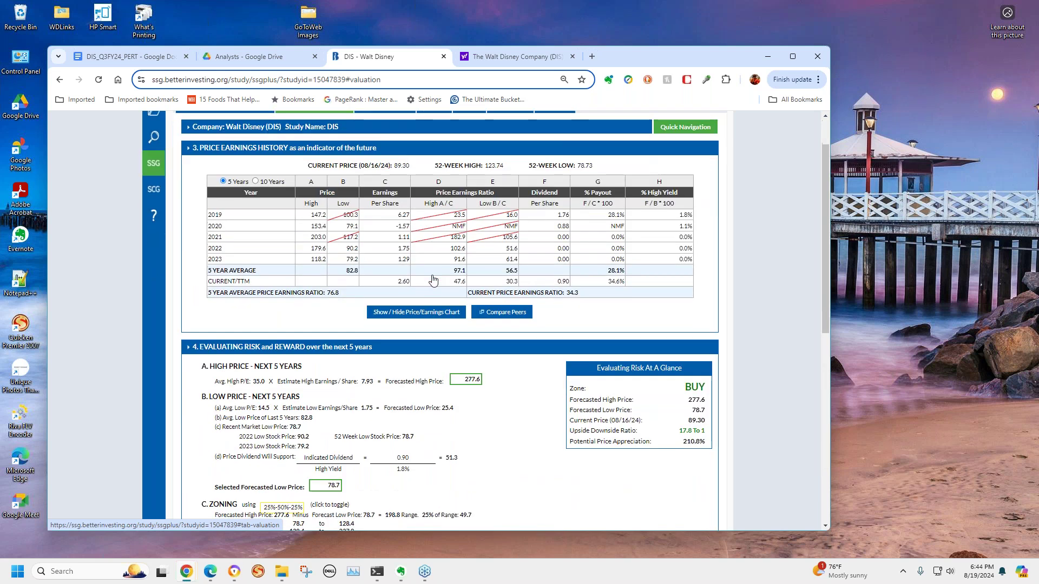
scroll(433, 279, up, 1)
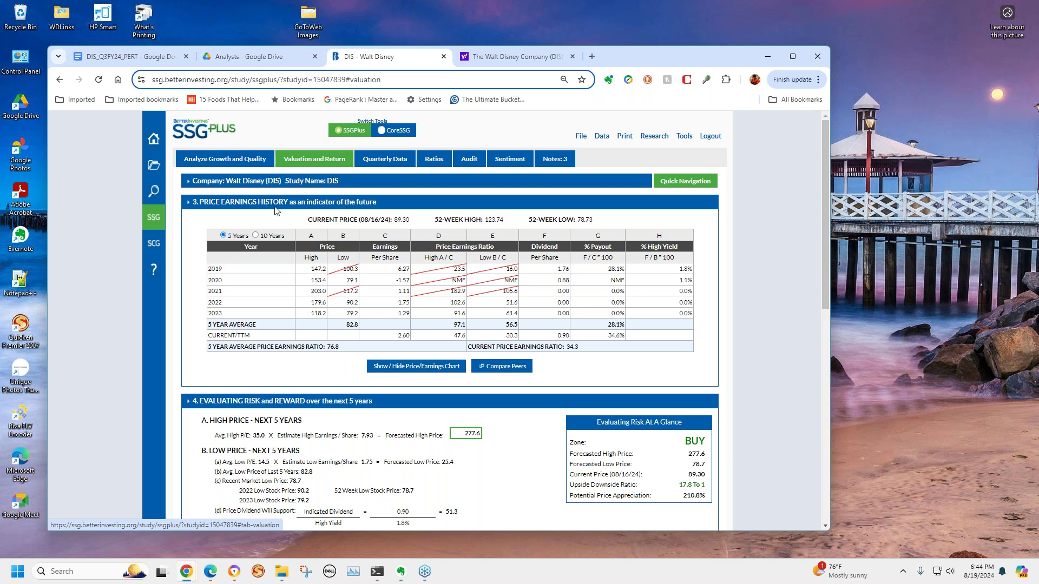
Show 10 years of price earnings history, exclude the 2022 and 2023 high P/Es, and include the 2019 high P/E again.
click(256, 236)
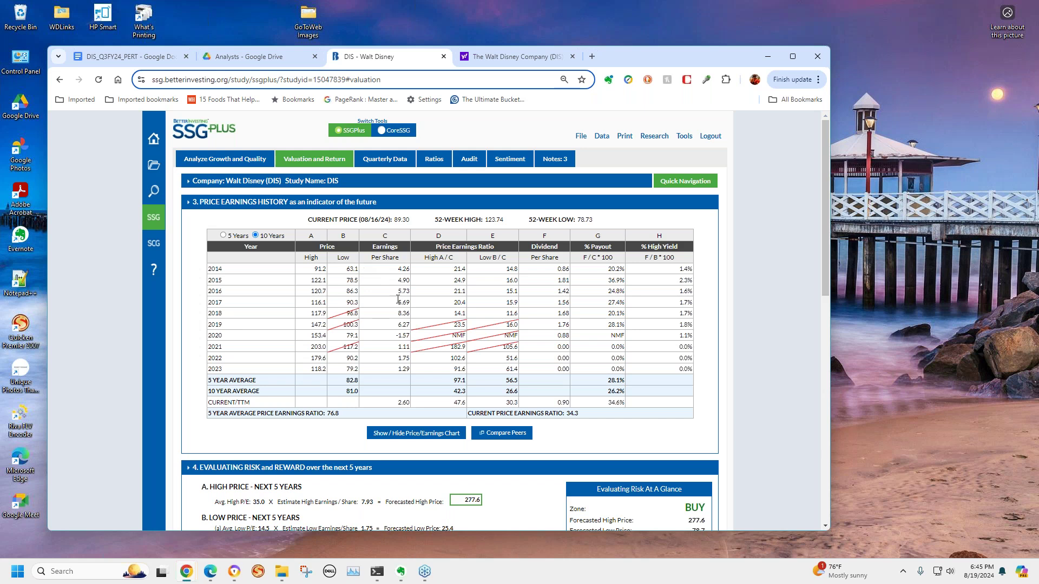
click(453, 359)
click(442, 330)
click(441, 374)
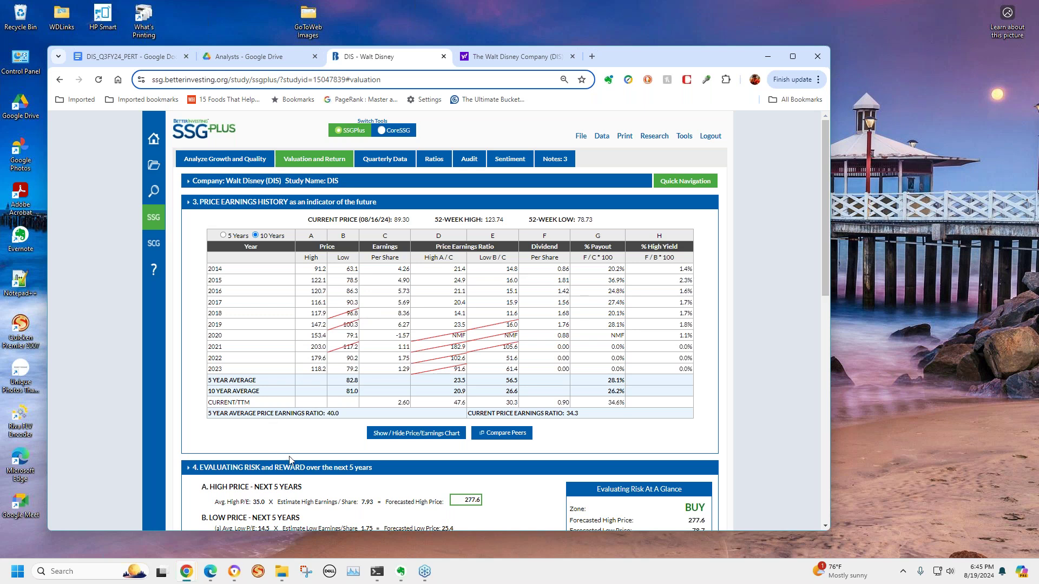
Set the average high P/E forecast to 30 and update the Walt Disney study.
mouse_move(425, 570)
scroll(548, 490, down, 1)
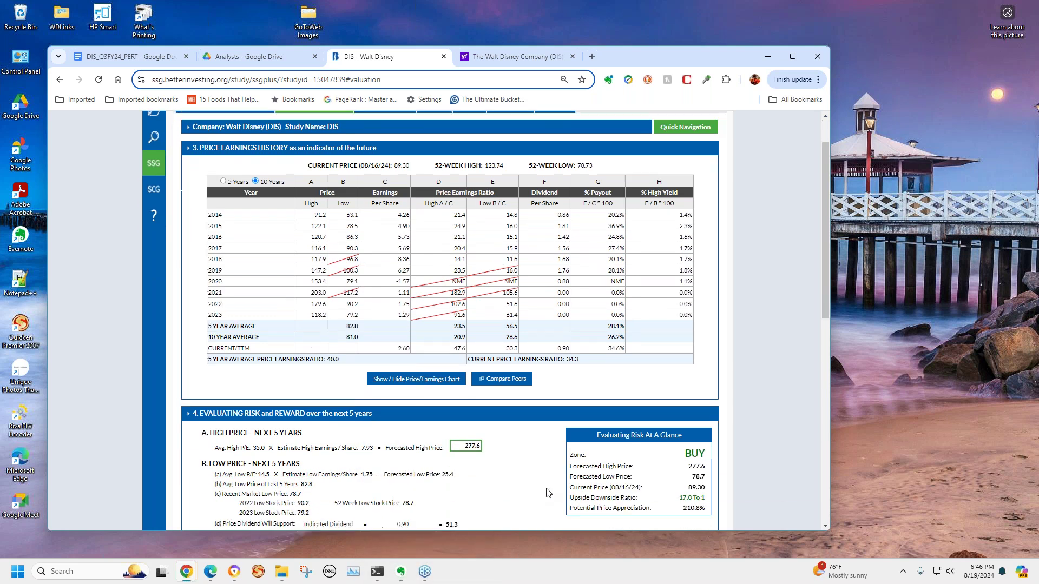
click(465, 451)
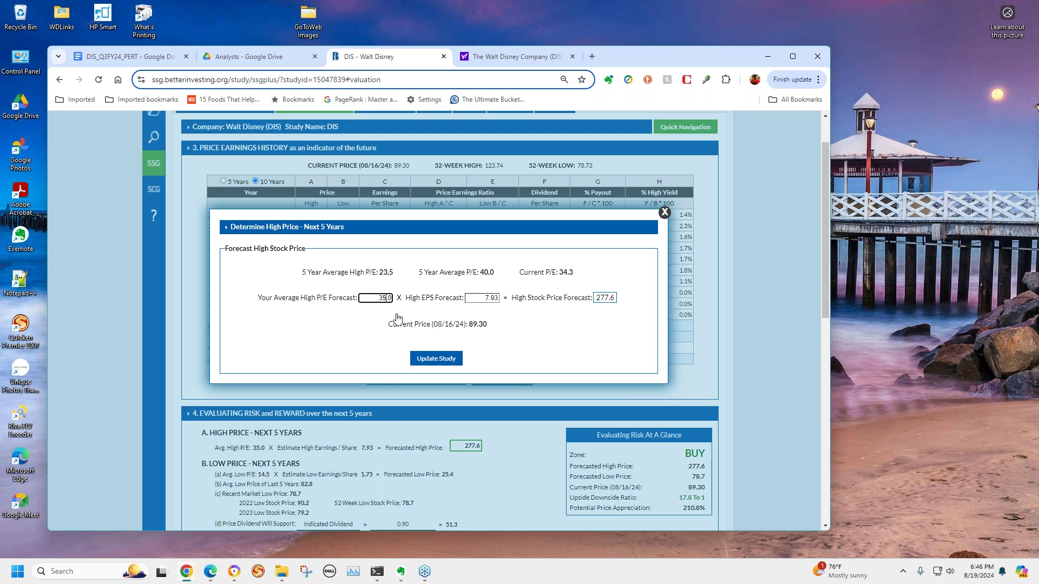
key(Delete)
text(0)
click(441, 359)
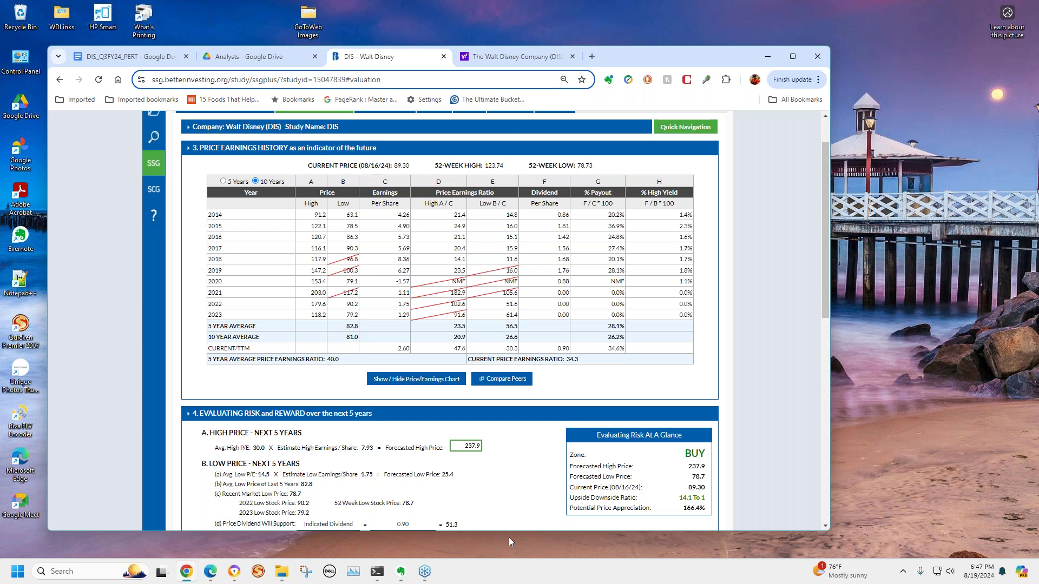
View the valuation and return page in full screen, and exit full screen.
key(F11)
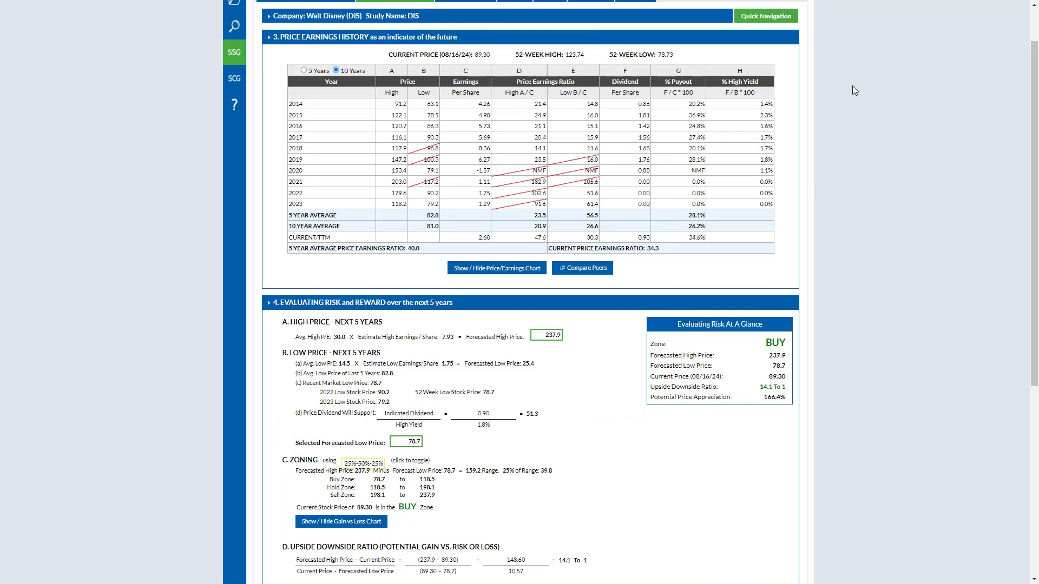
scroll(853, 87, up, 1)
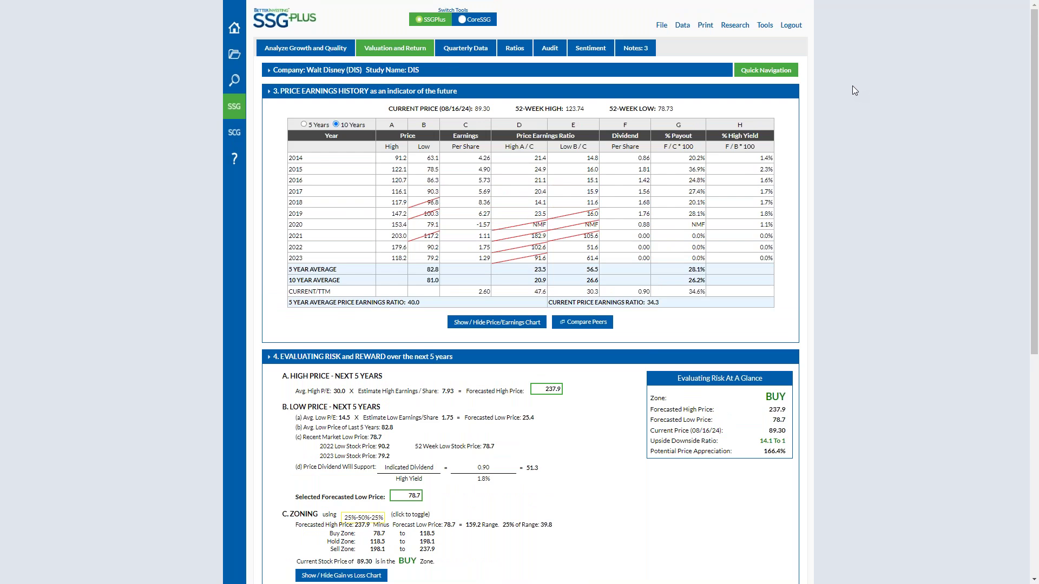
mouse_move(519, 3)
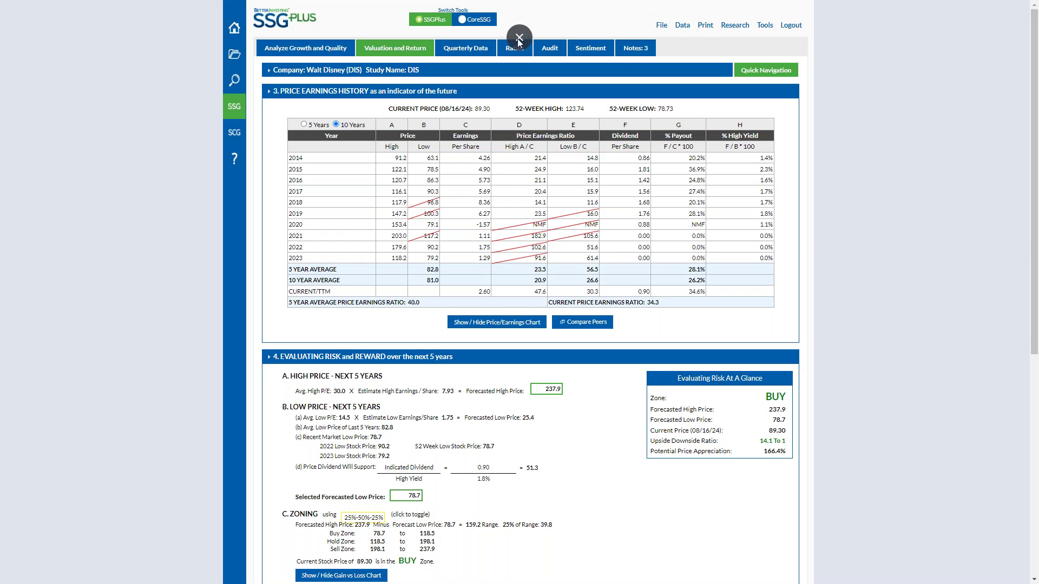
click(518, 38)
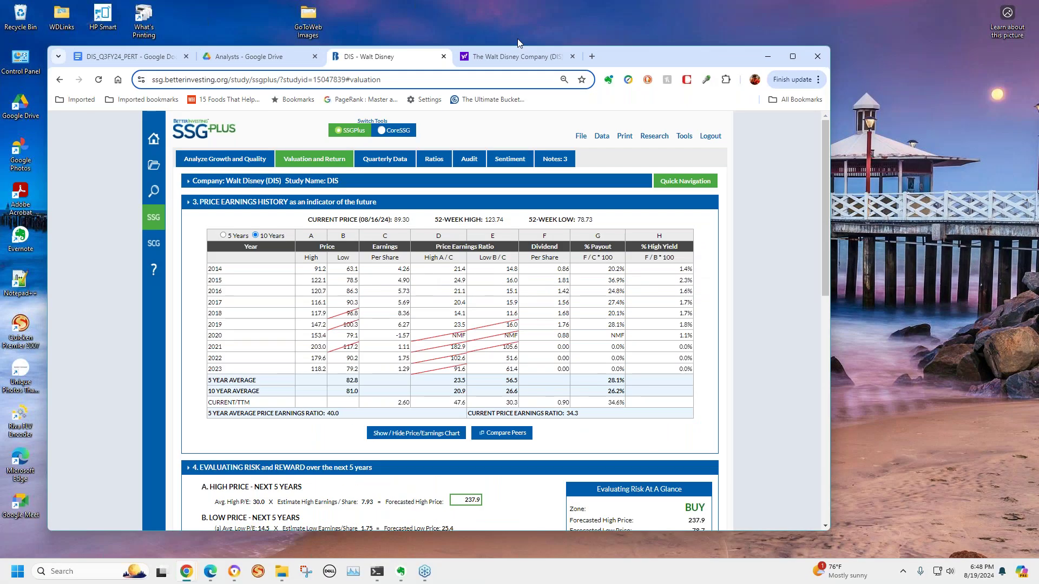
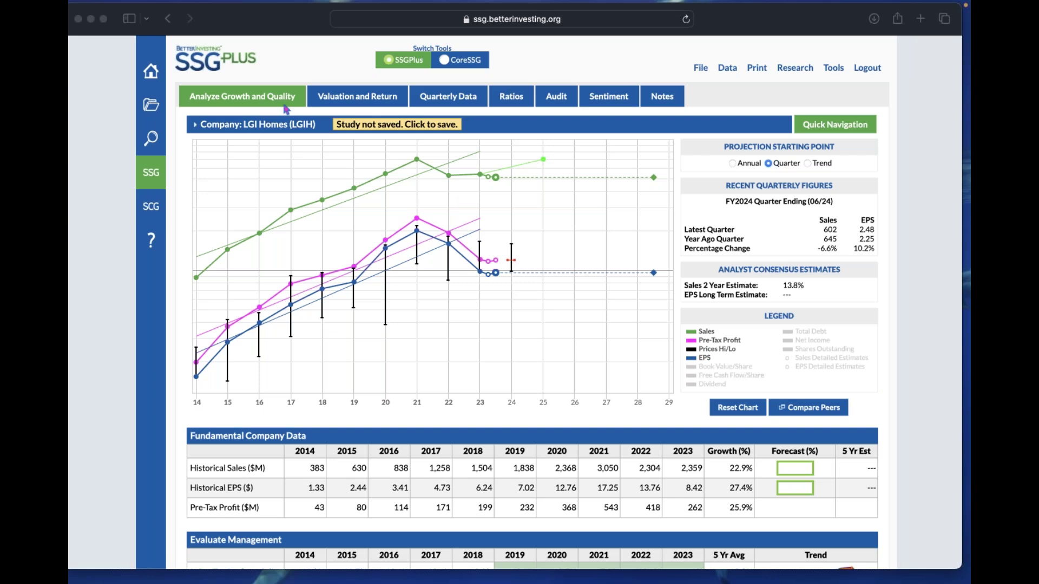
Display the sales detailed estimates, EPS detailed estimates and shares outstanding on the LGI Homes growth chart.
click(821, 362)
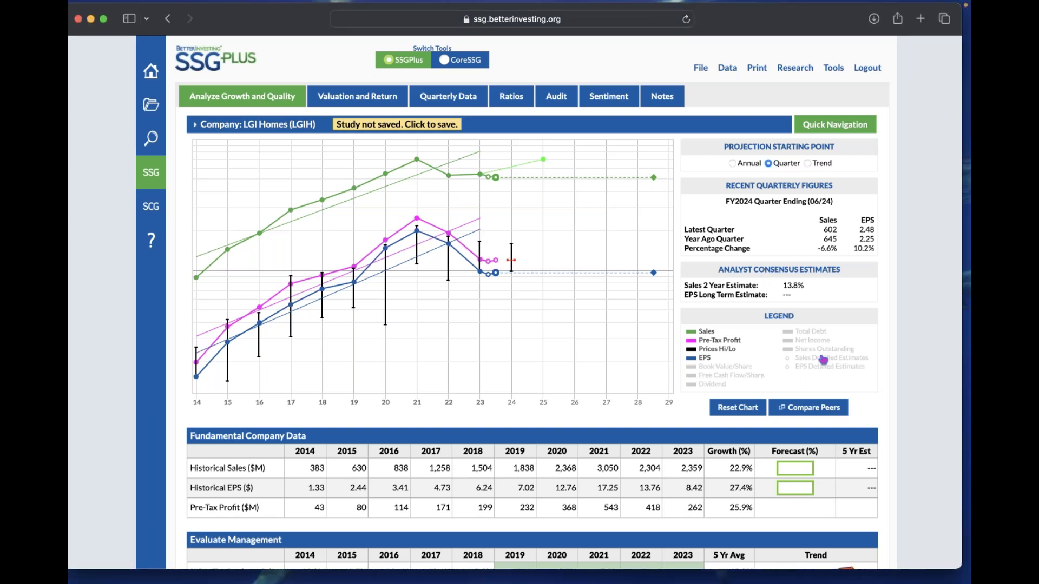
click(822, 360)
click(820, 368)
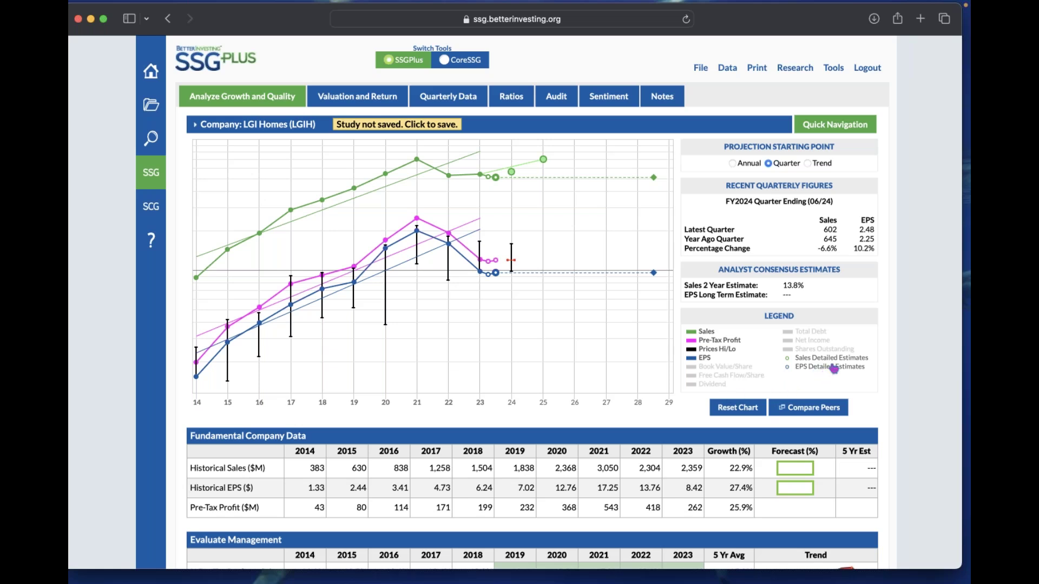
click(832, 351)
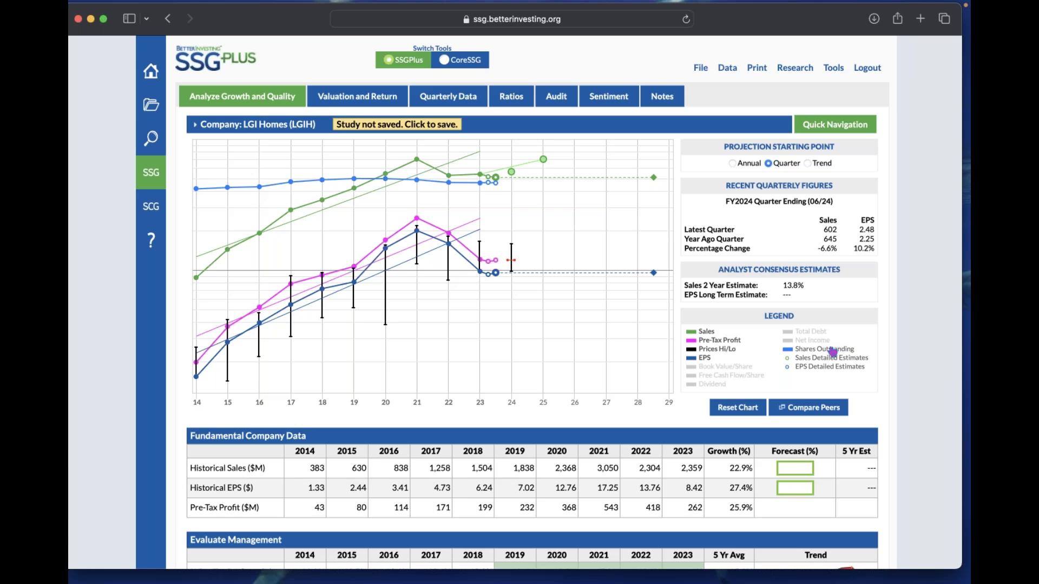
Check the Evaluate Management figures for LGI Homes, and save the study.
scroll(721, 426, down, 2)
scroll(721, 426, down, 2)
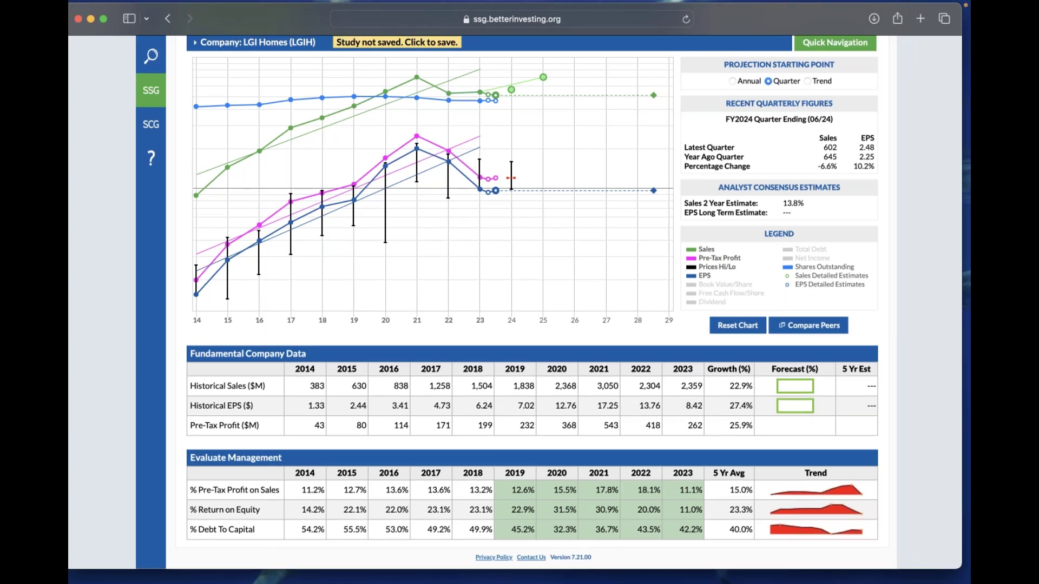
scroll(547, 303, up, 4)
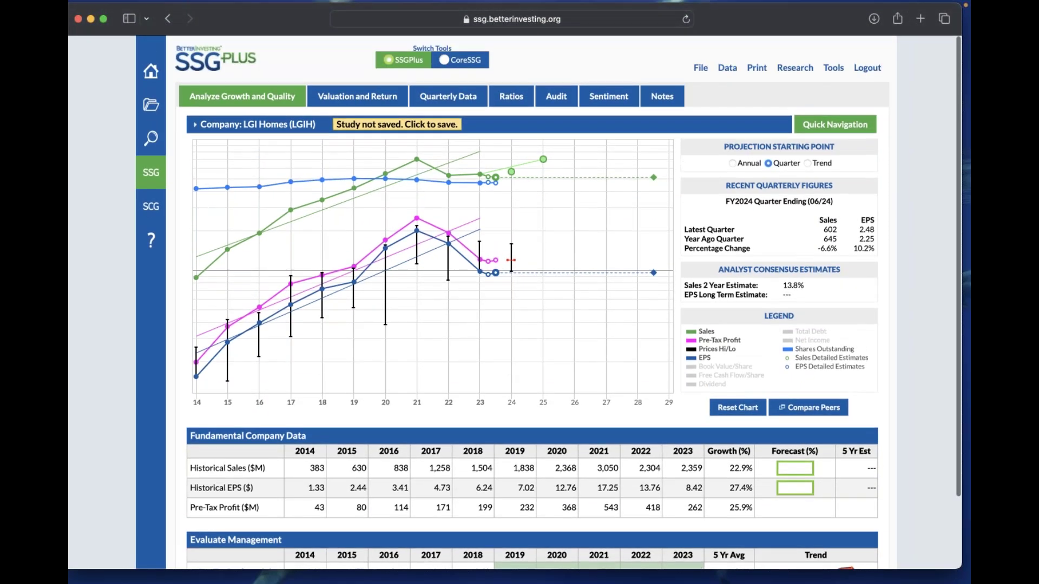
click(426, 130)
click(510, 332)
Open the LGI Homes valuation and return figures, and show 10 years of price earnings history.
click(382, 98)
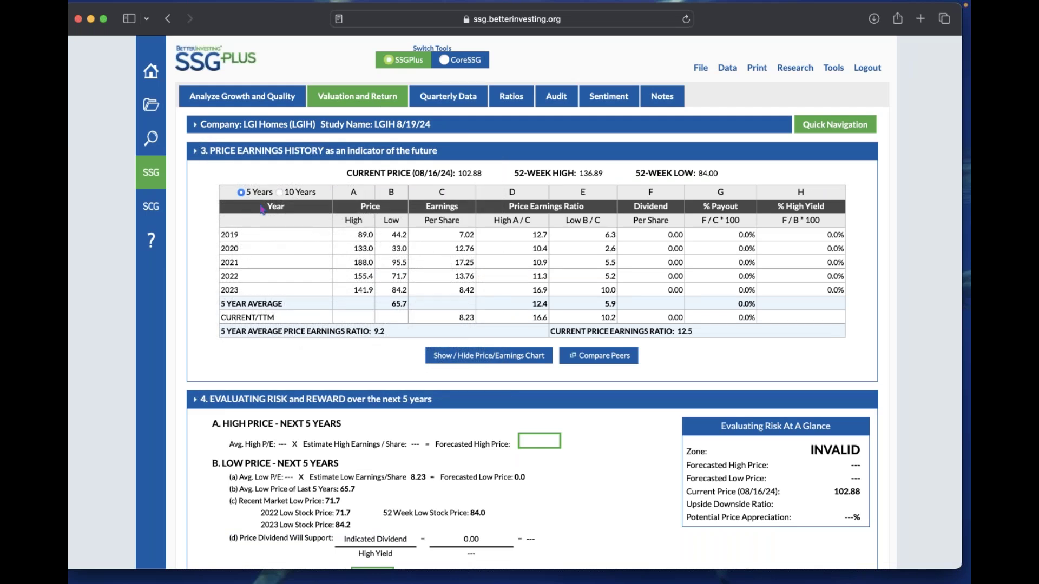
click(279, 193)
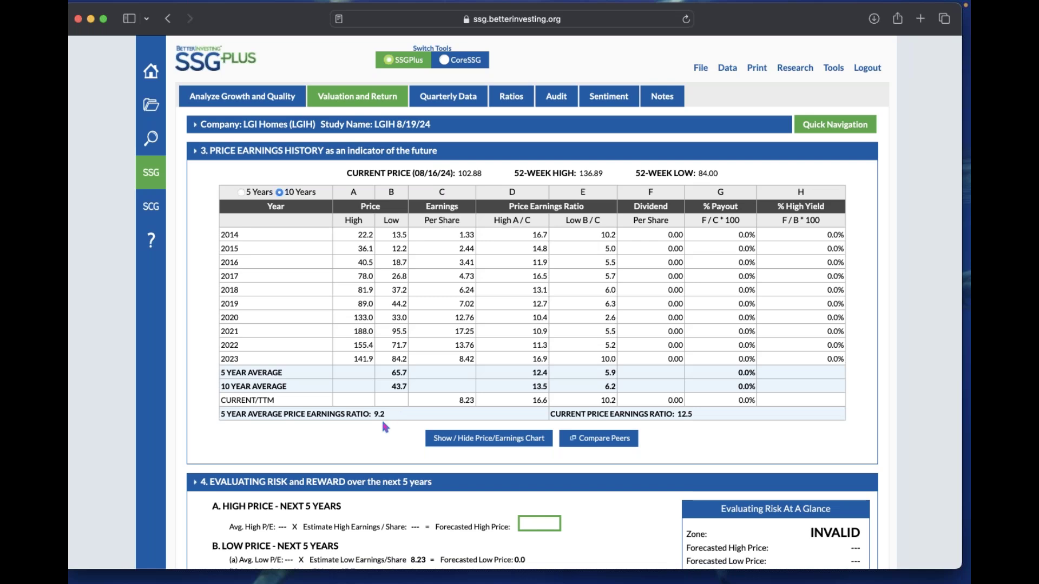
Examine the LGI Homes price earnings history and the options for determining the five-year low price.
scroll(385, 425, down, 3)
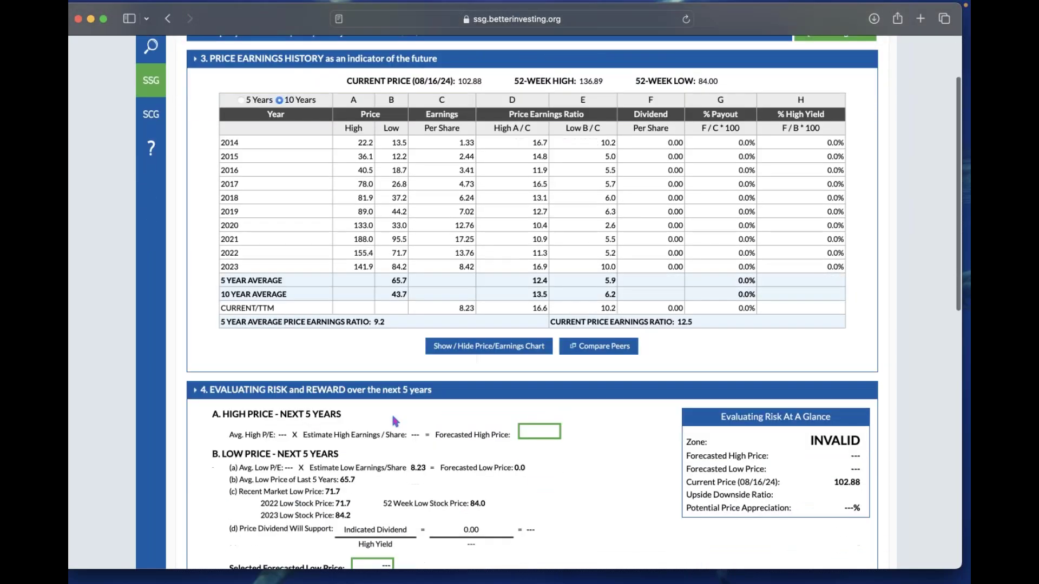
scroll(395, 421, up, 1)
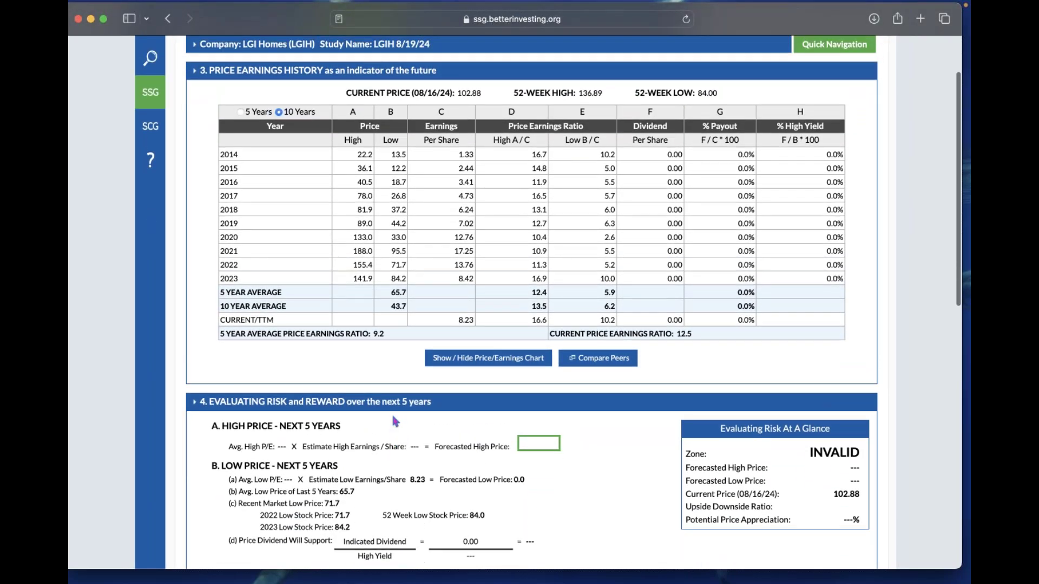
scroll(396, 421, down, 3)
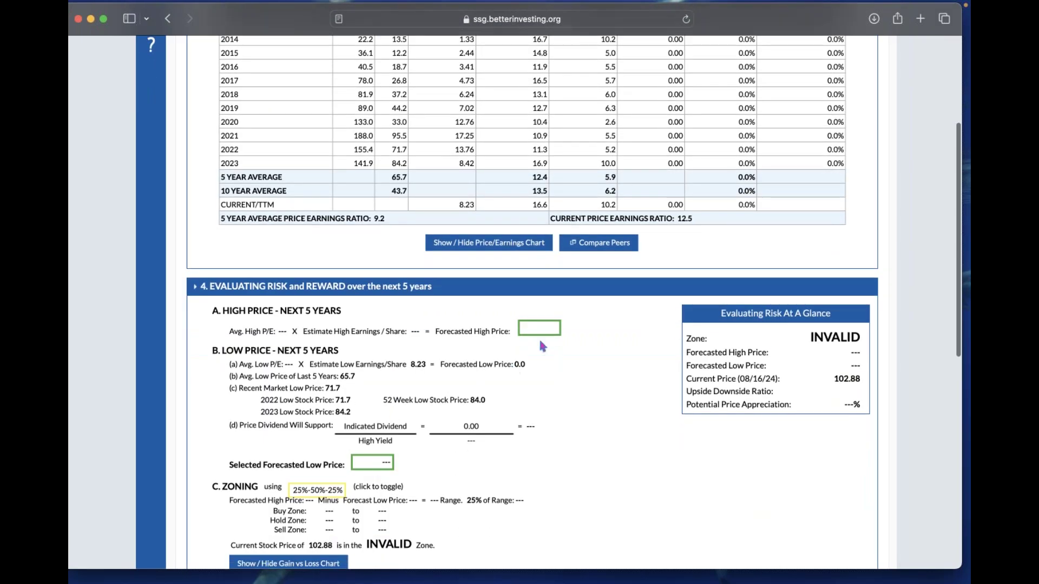
click(385, 468)
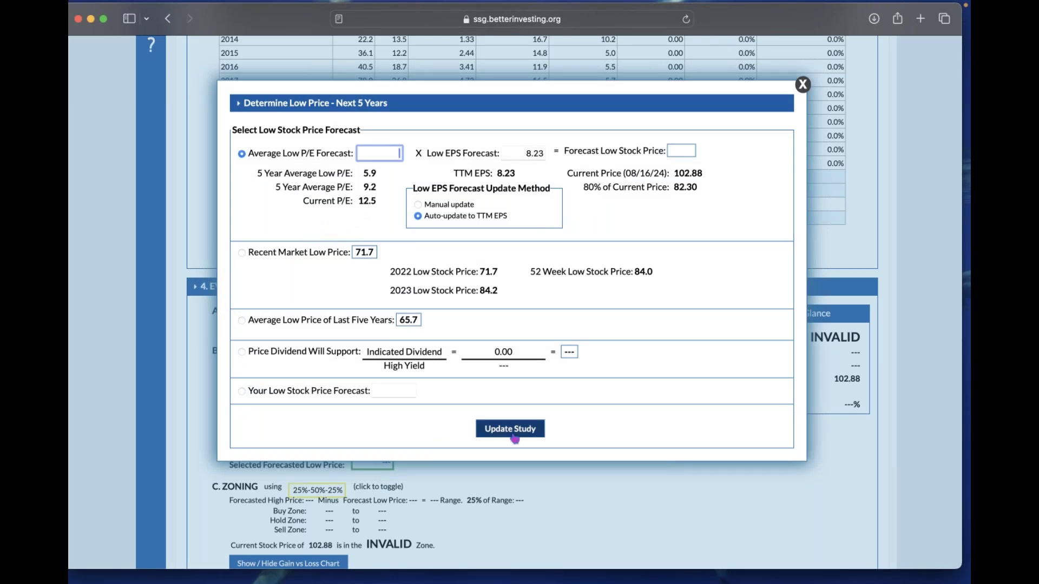
click(803, 84)
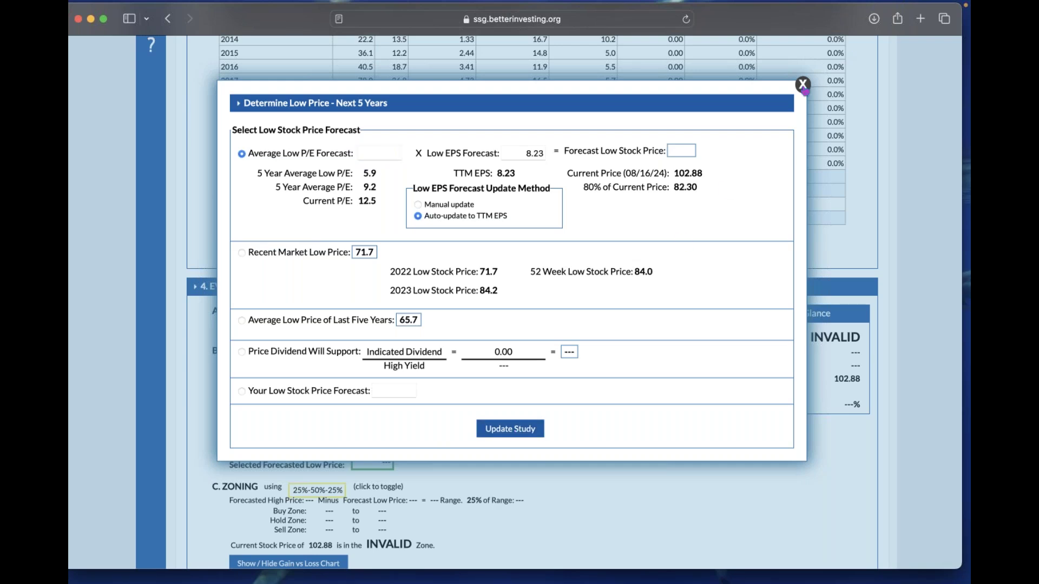
scroll(768, 164, up, 3)
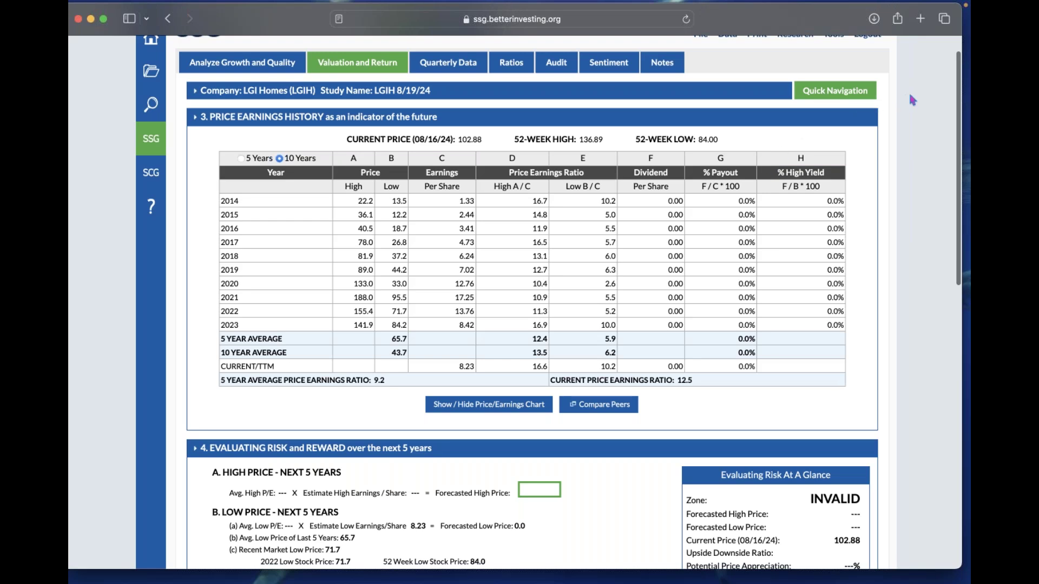
scroll(907, 109, up, 1)
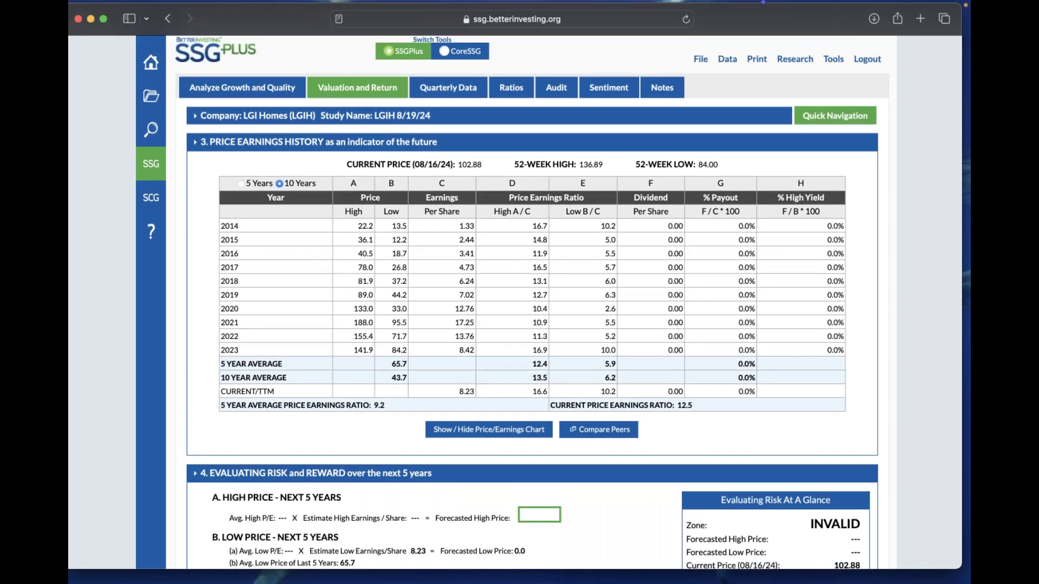
mouse_move(228, 4)
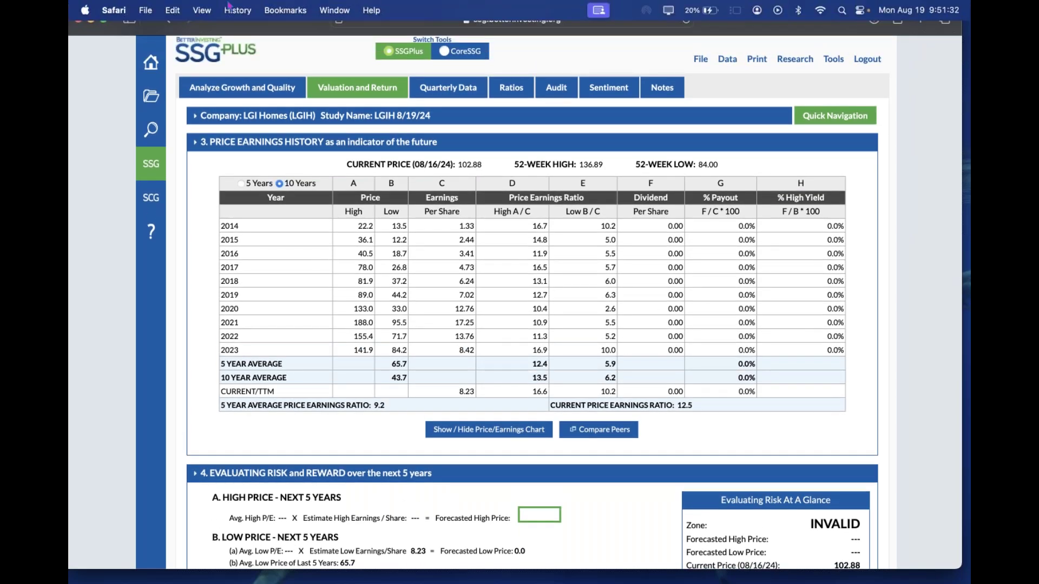
Return to the growth and quality analysis and raise the sales projection on the chart to a 15.6% forecast.
click(238, 93)
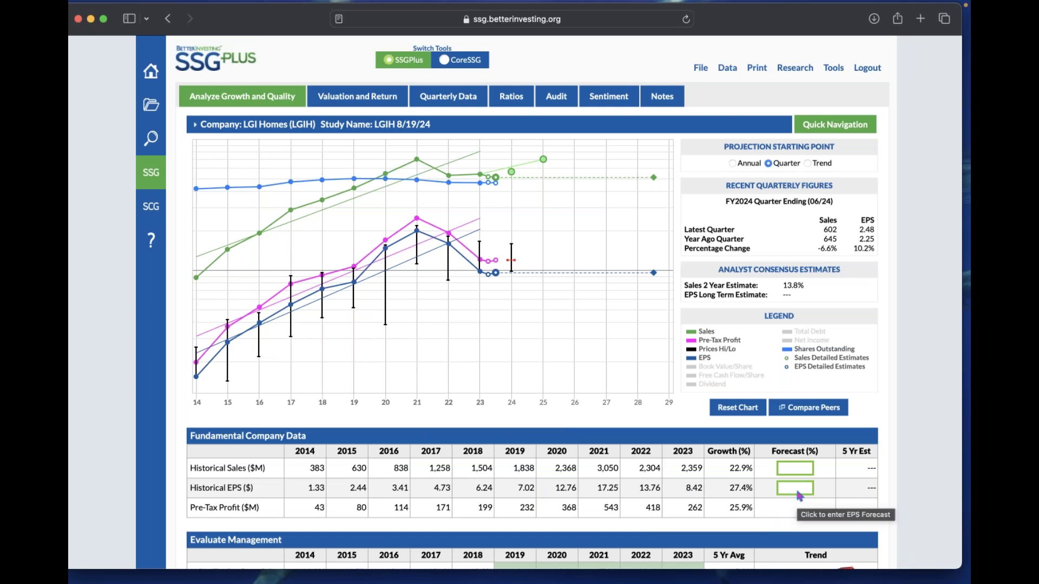
mouse_move(654, 273)
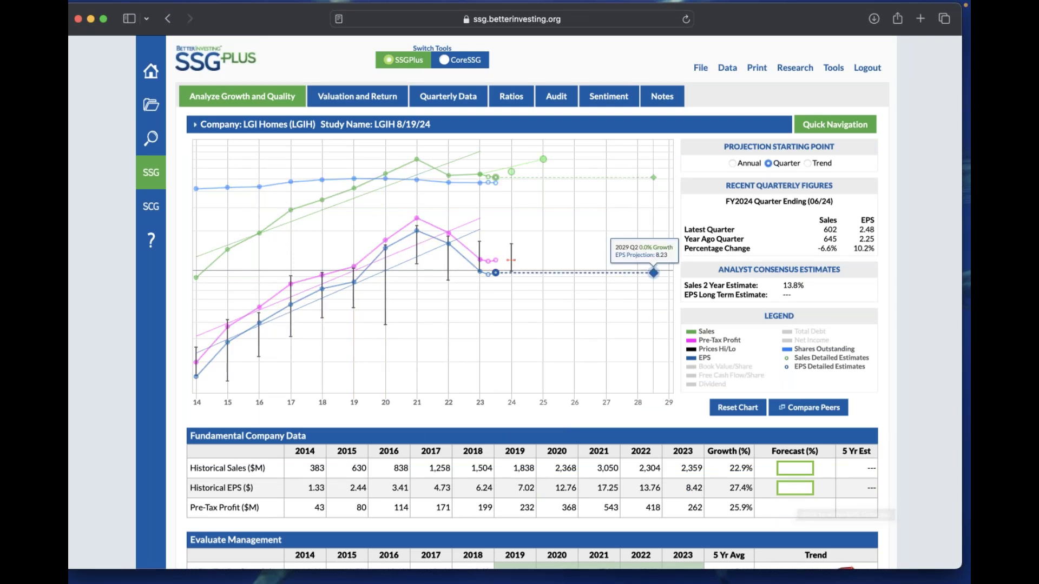
mouse_move(655, 176)
drag(655, 177, 647, 134)
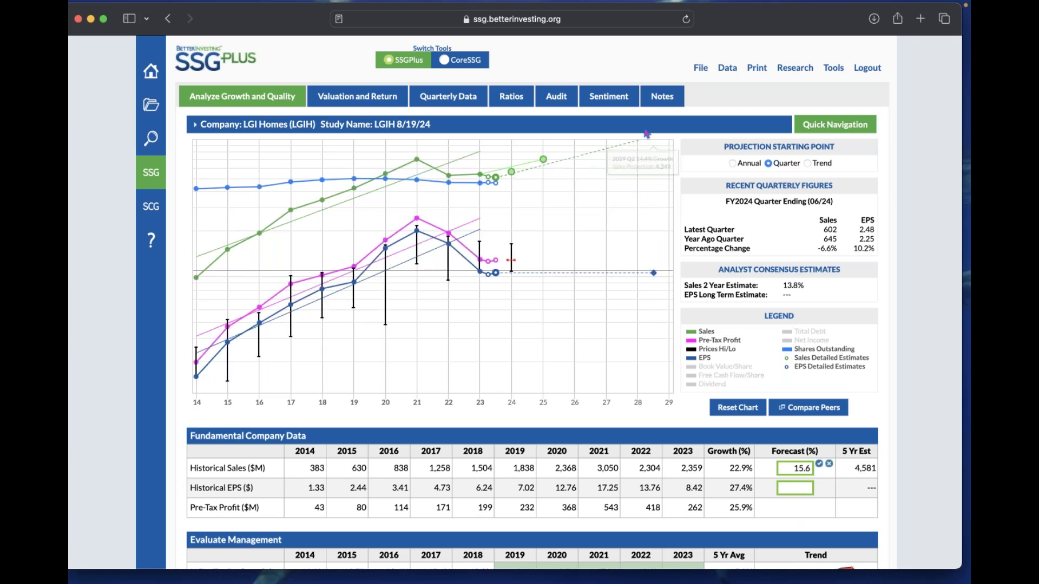
Set the five-year EPS forecast to the preferred procedure growth calculation of 21.9%, and update the study.
mouse_move(654, 272)
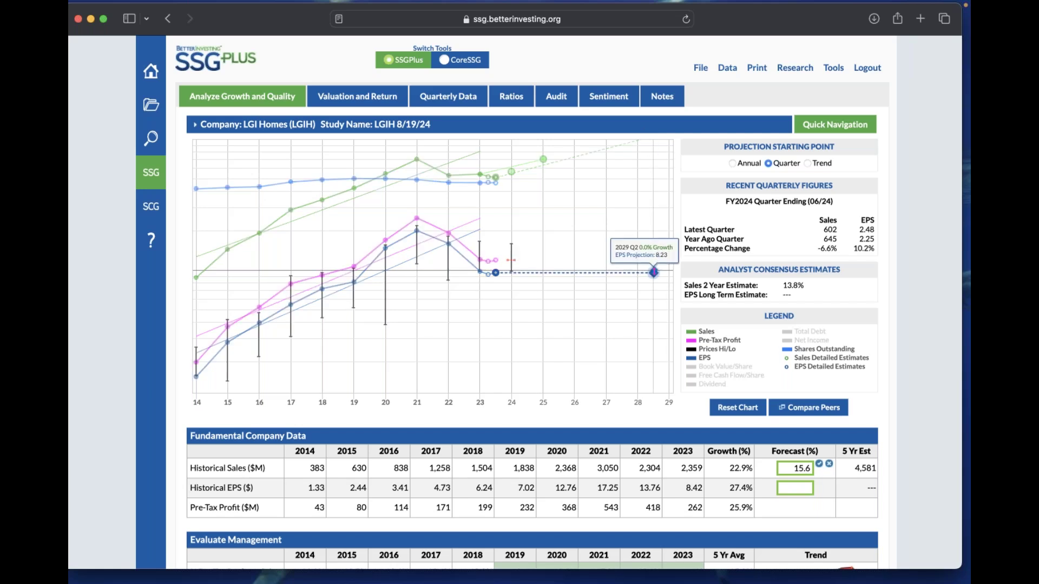
mouse_move(654, 272)
mouse_down()
mouse_move(654, 238)
mouse_move(661, 276)
mouse_up()
scroll(615, 333, up, 1)
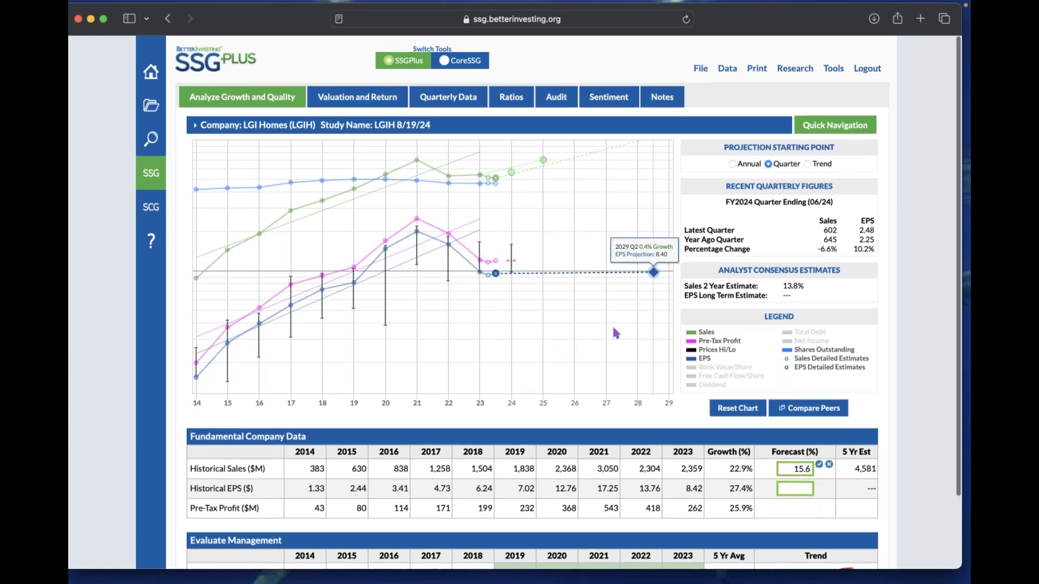
scroll(616, 333, down, 1)
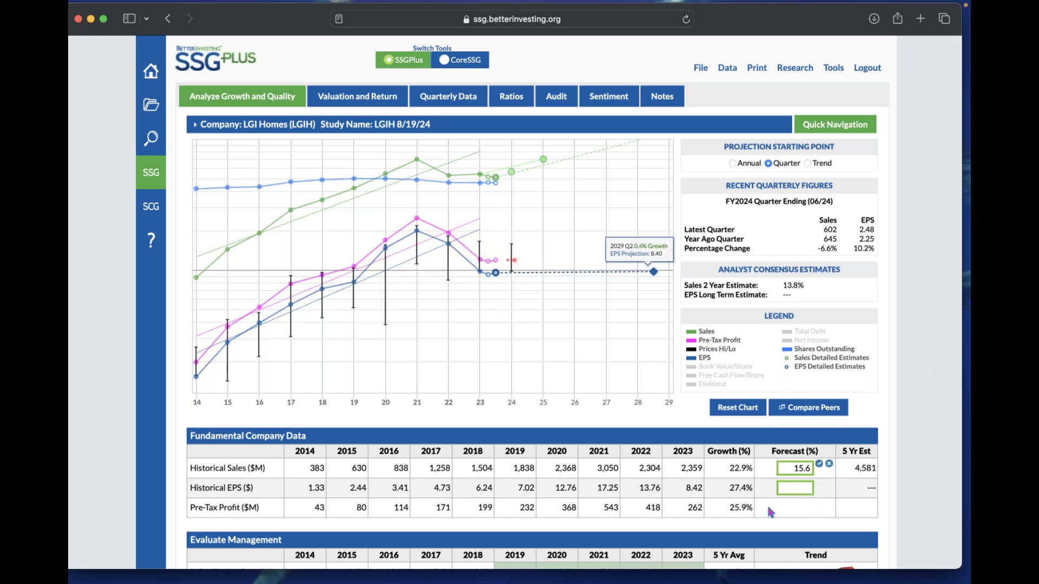
click(796, 490)
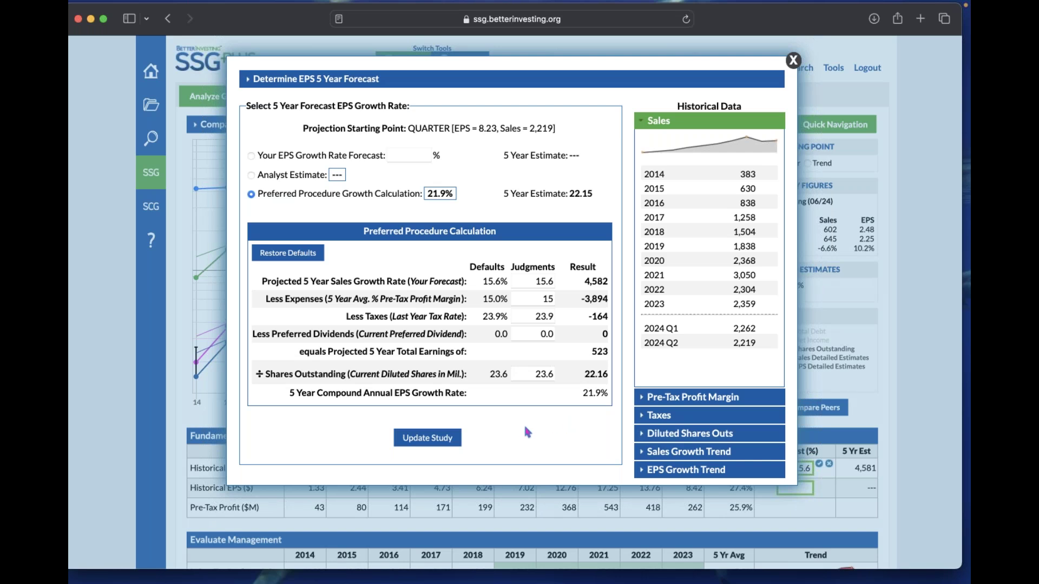
click(445, 440)
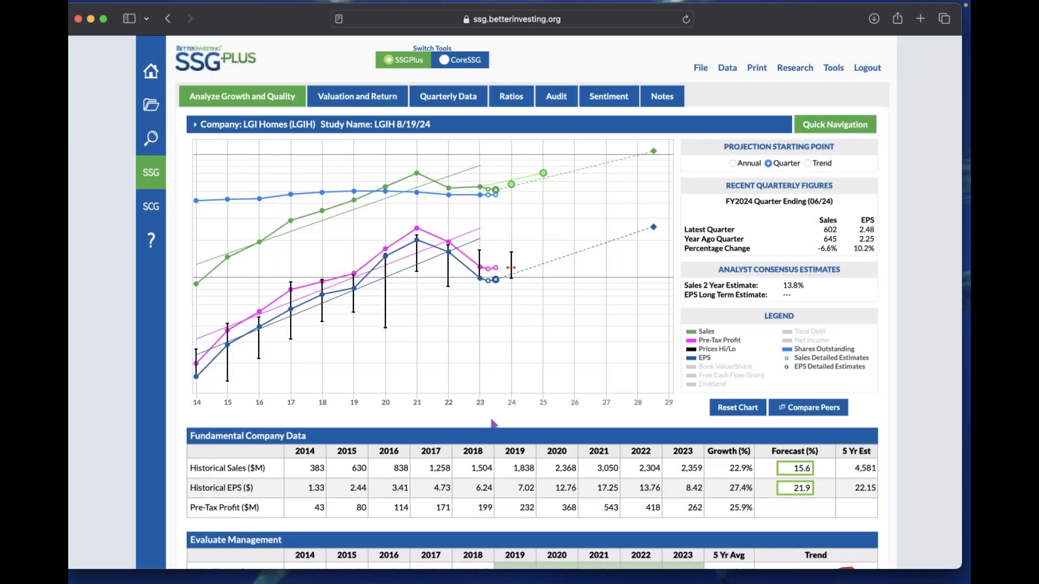
click(371, 102)
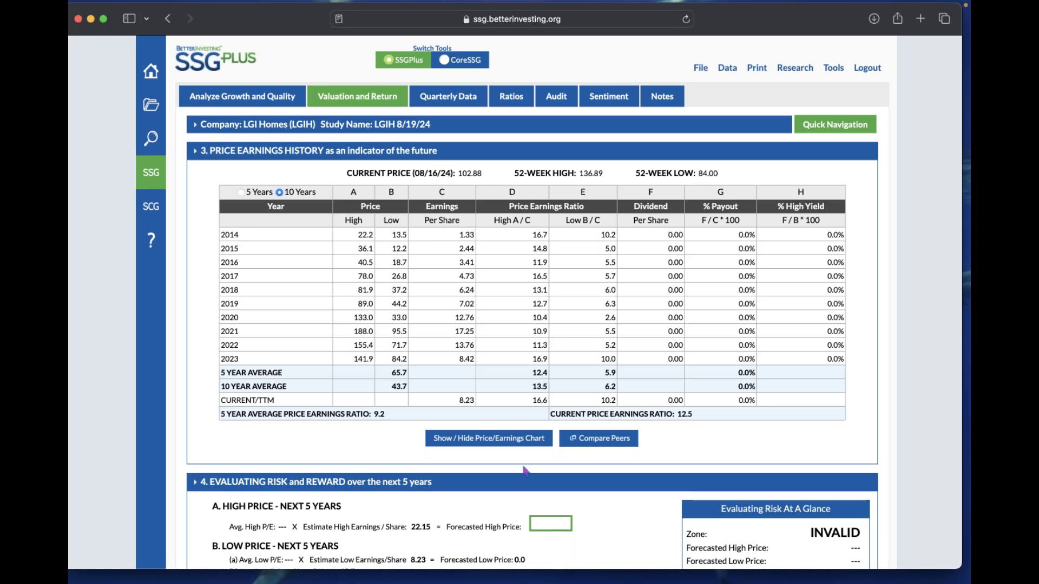
click(548, 525)
click(449, 273)
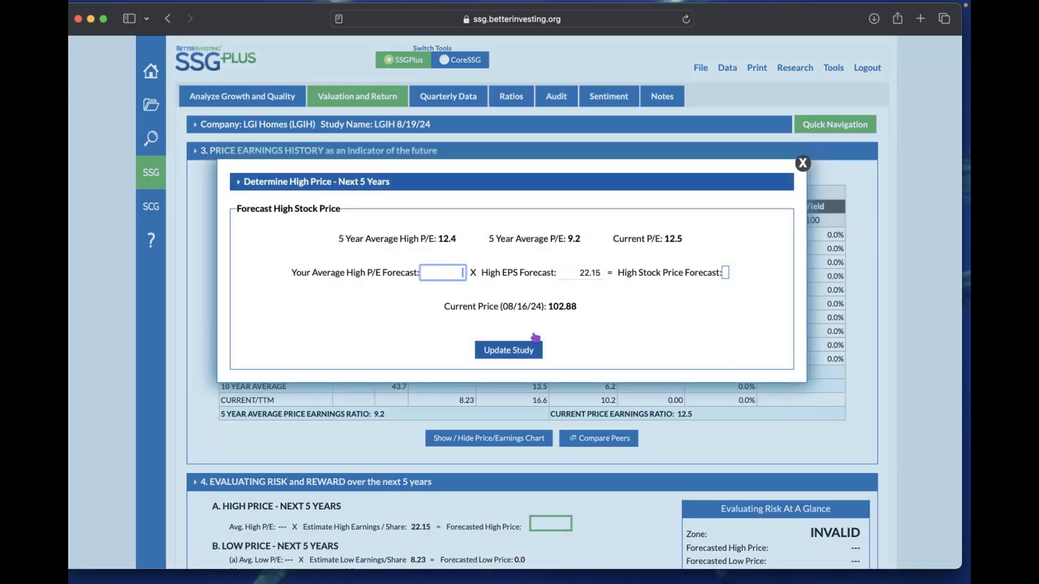
click(802, 165)
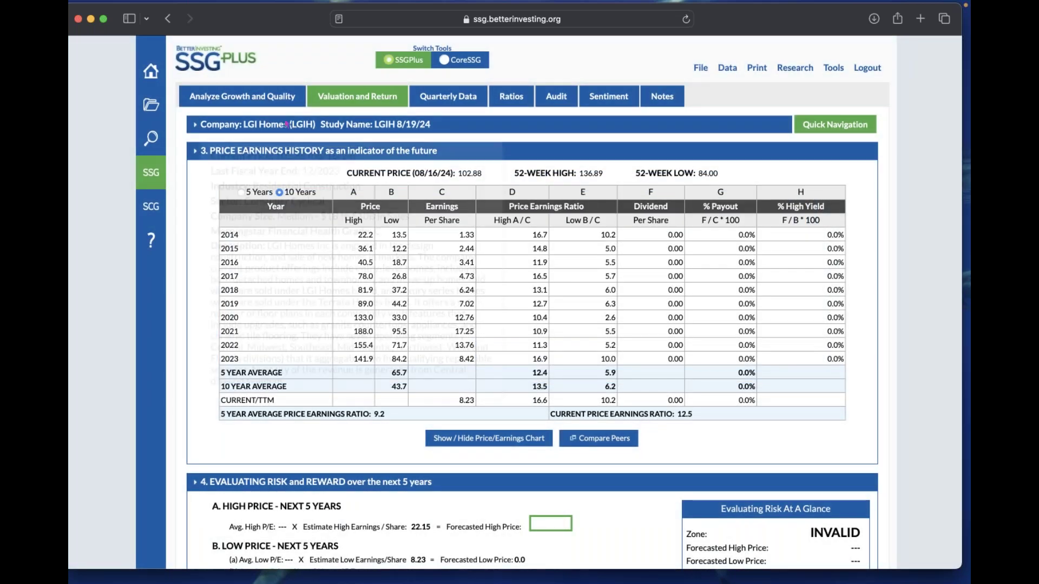
click(260, 96)
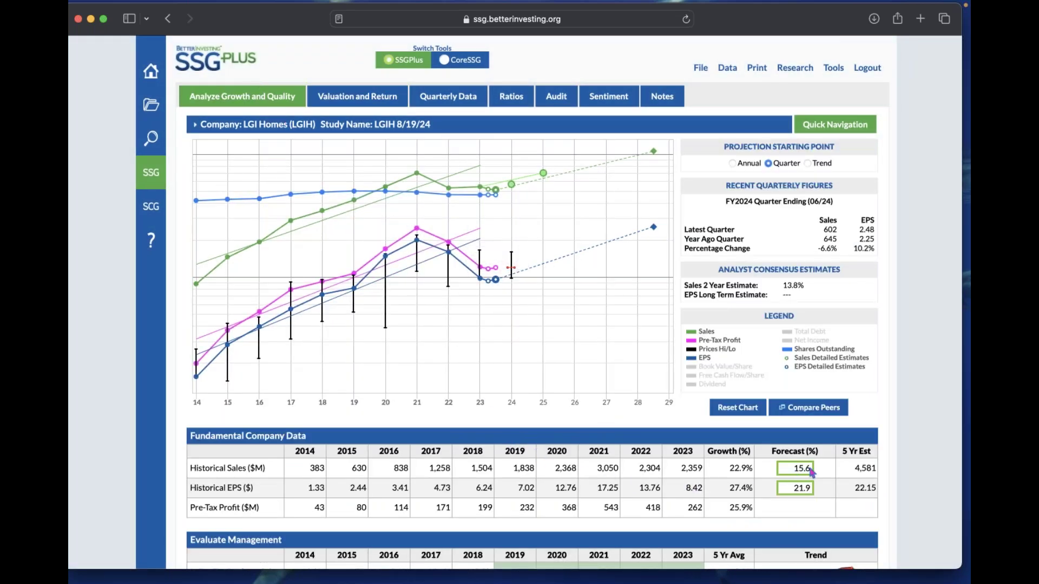
In the LGI Homes valuation, set the average high P/E forecast to 13 and update the study.
click(337, 97)
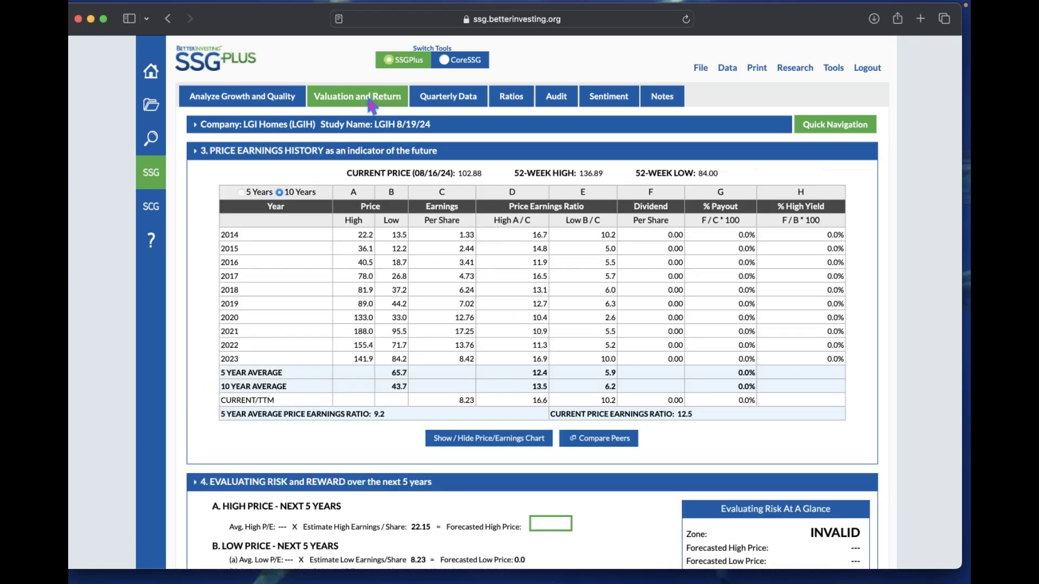
click(547, 524)
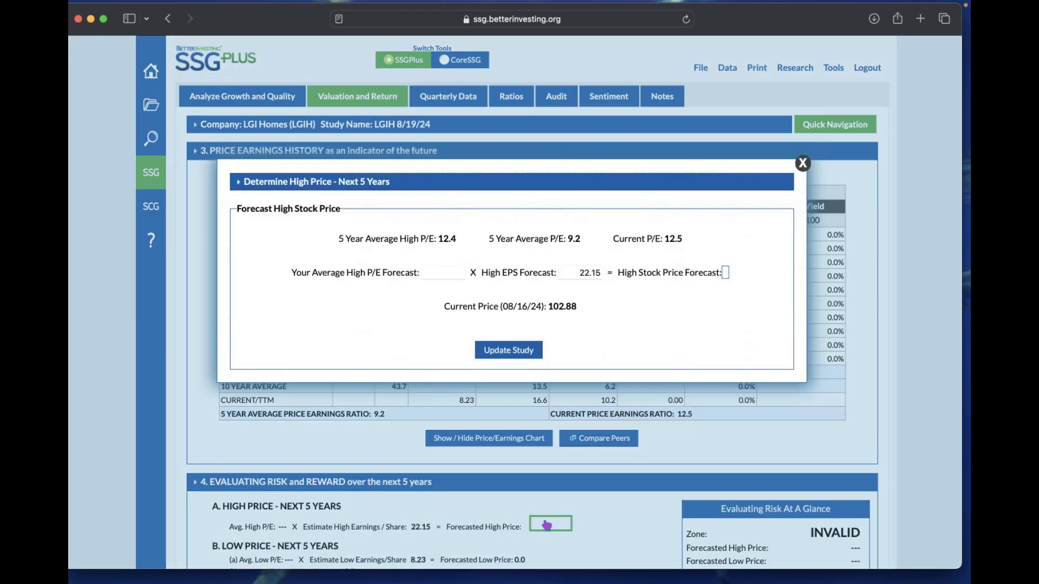
text(13)
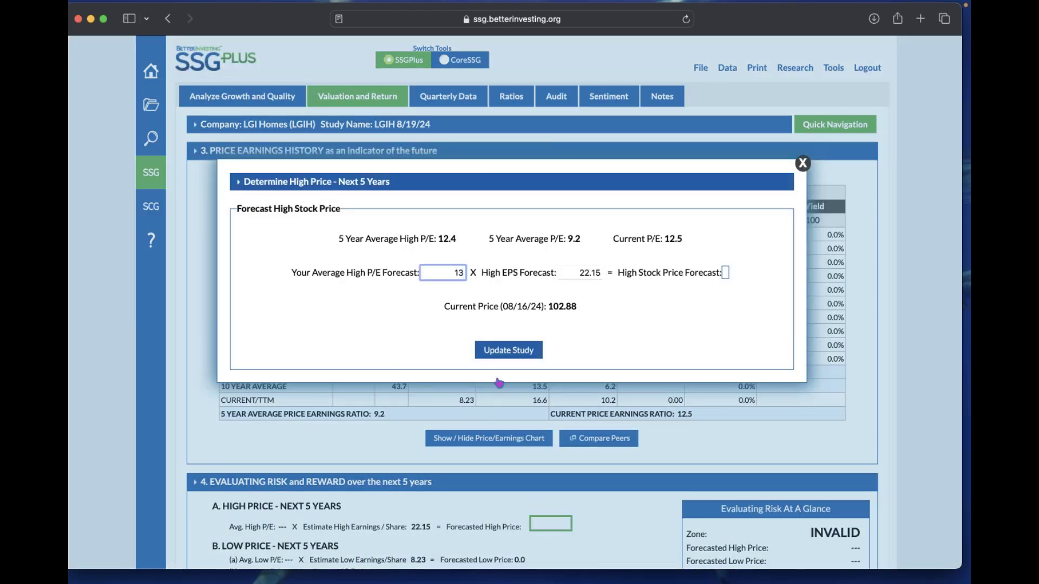
click(511, 352)
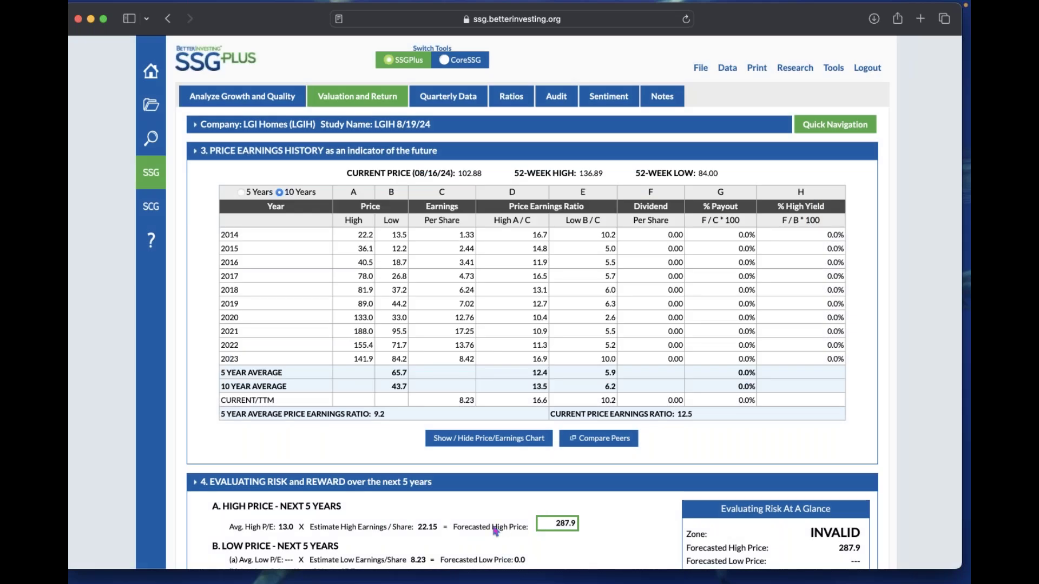
Set the selected low price forecast to a custom low stock price of 74.00, and update the study.
scroll(495, 532, down, 2)
scroll(495, 530, down, 3)
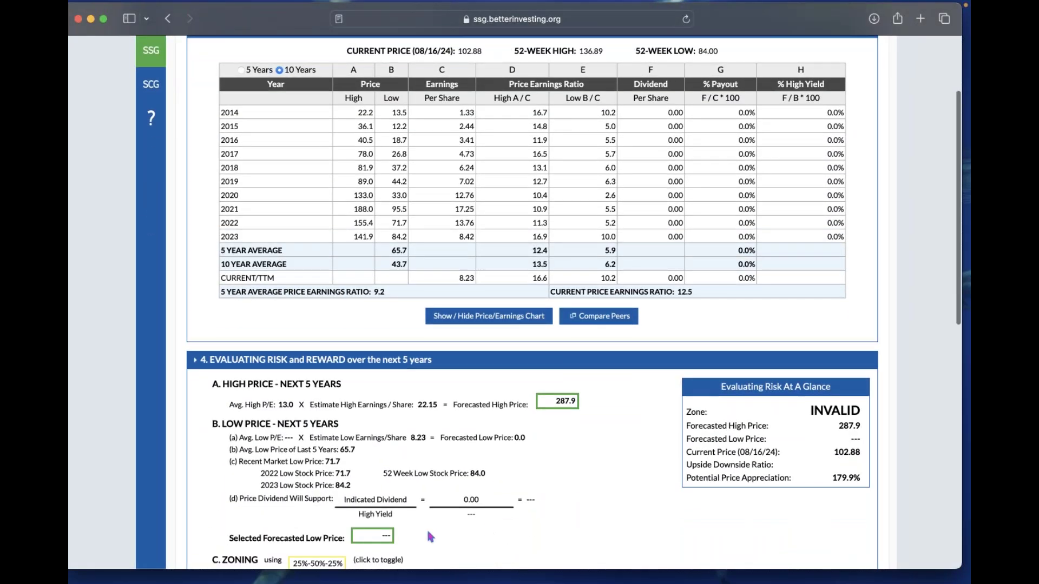
click(378, 538)
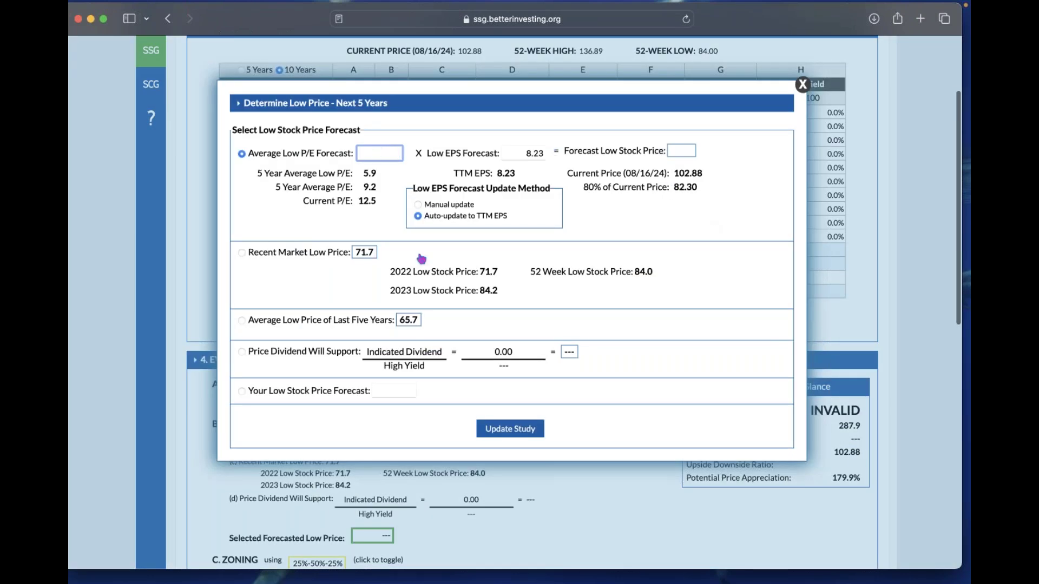
click(242, 391)
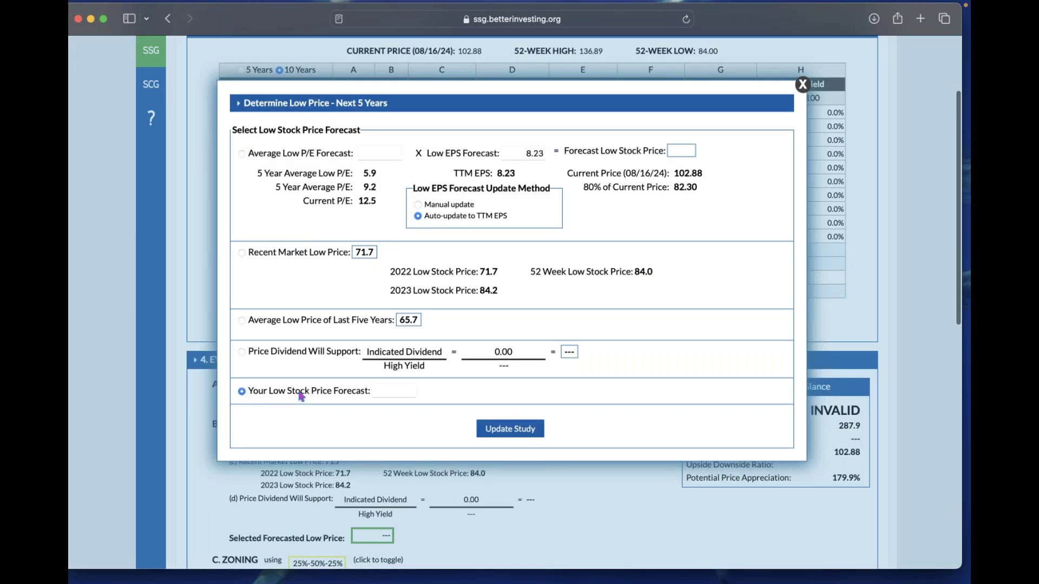
click(411, 389)
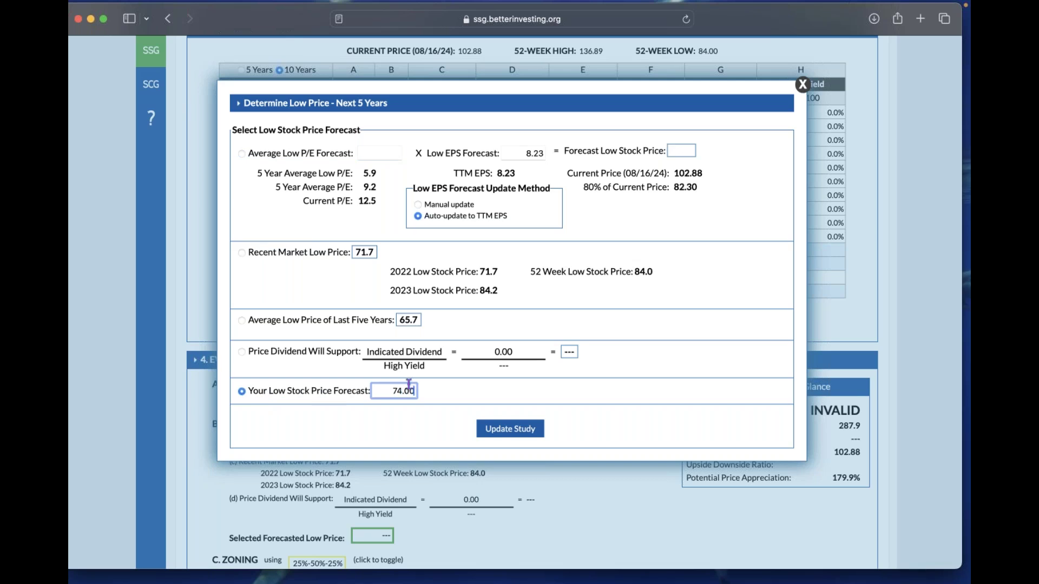
click(510, 430)
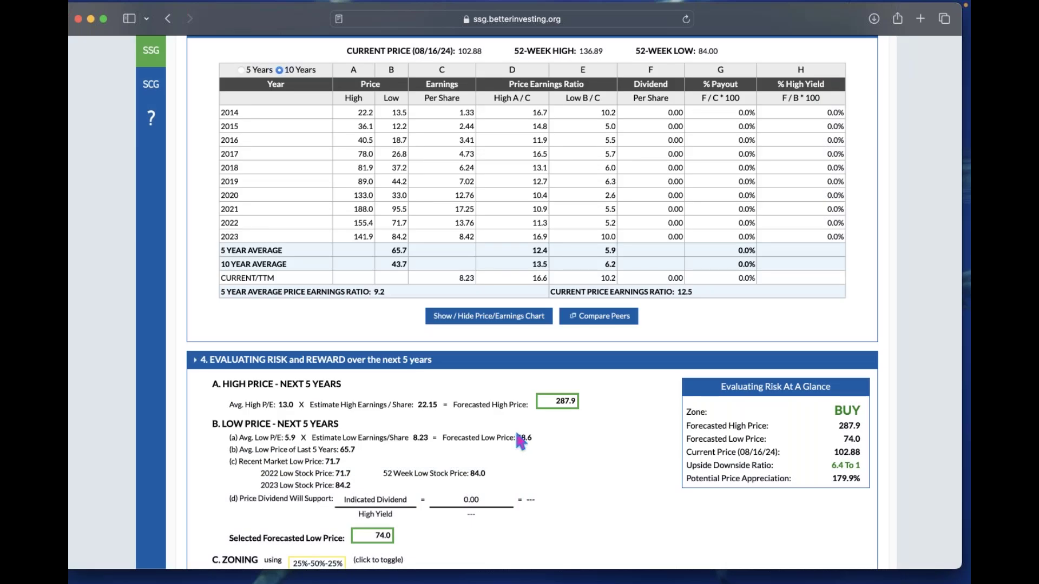
Return to the growth and quality analysis and open the five-year sales growth rate forecast for editing.
scroll(520, 441, up, 2)
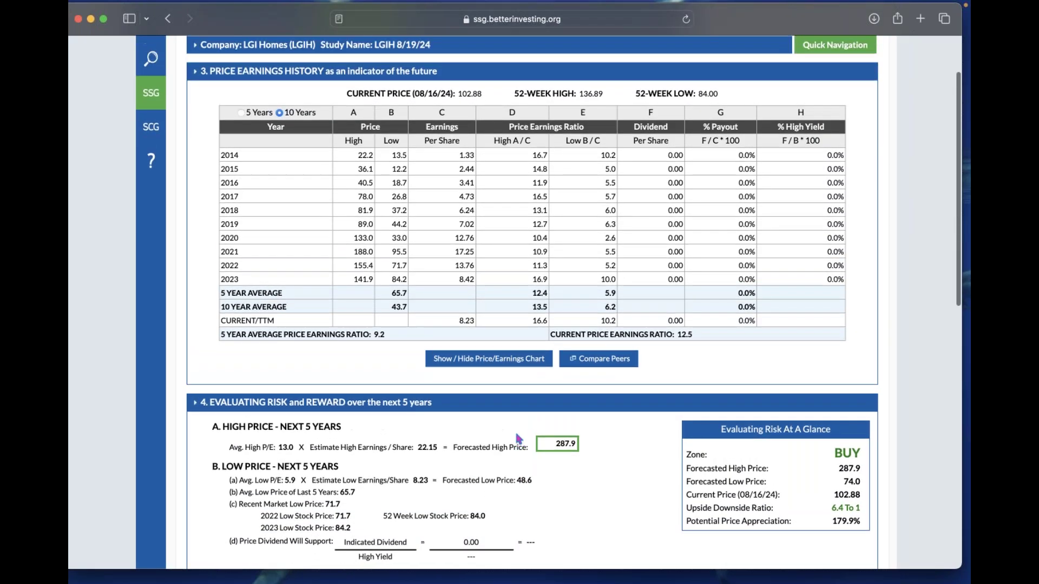
scroll(518, 439, up, 2)
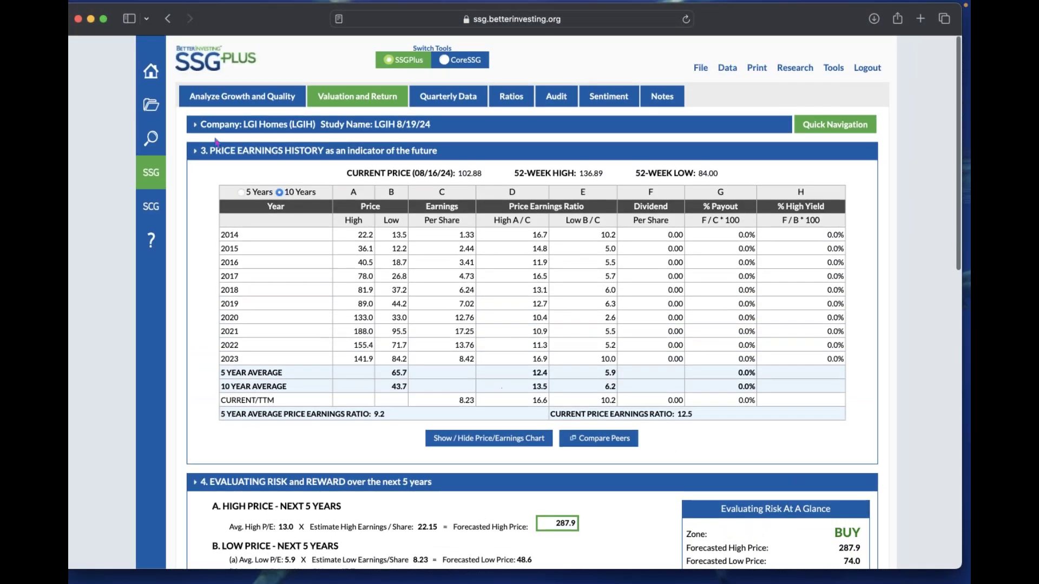
click(242, 96)
scroll(495, 268, down, 3)
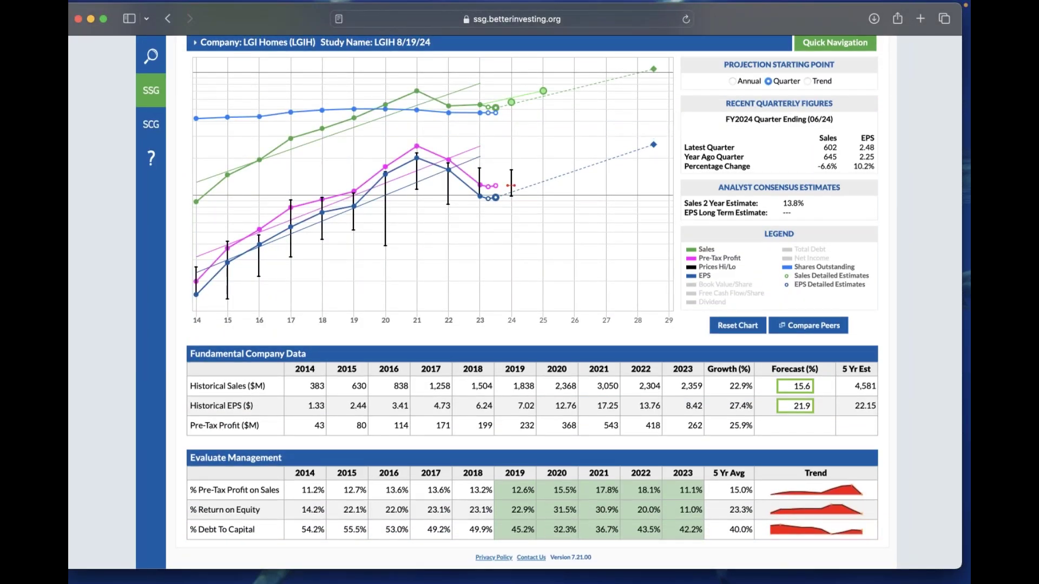
click(806, 388)
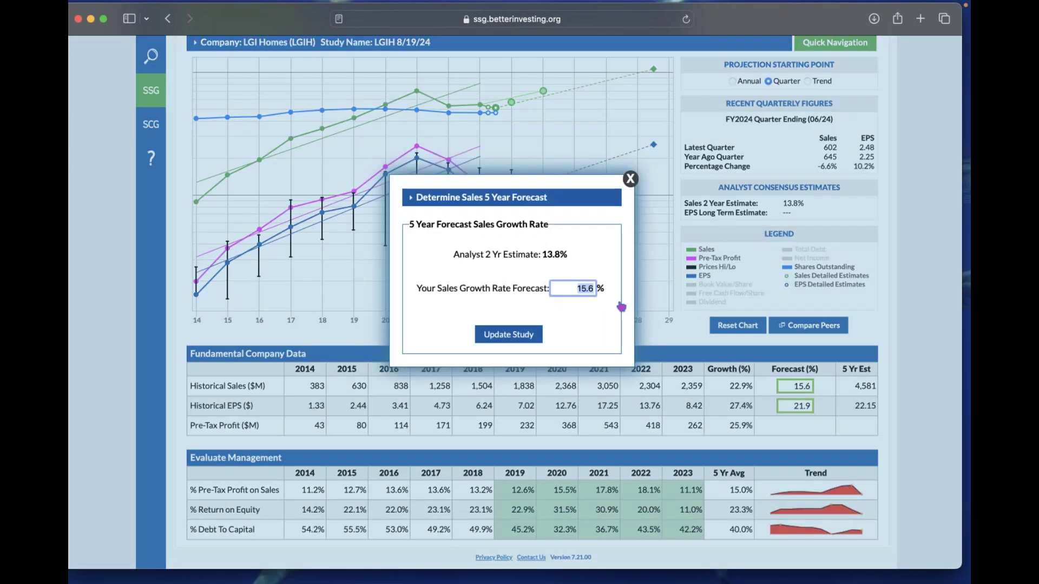
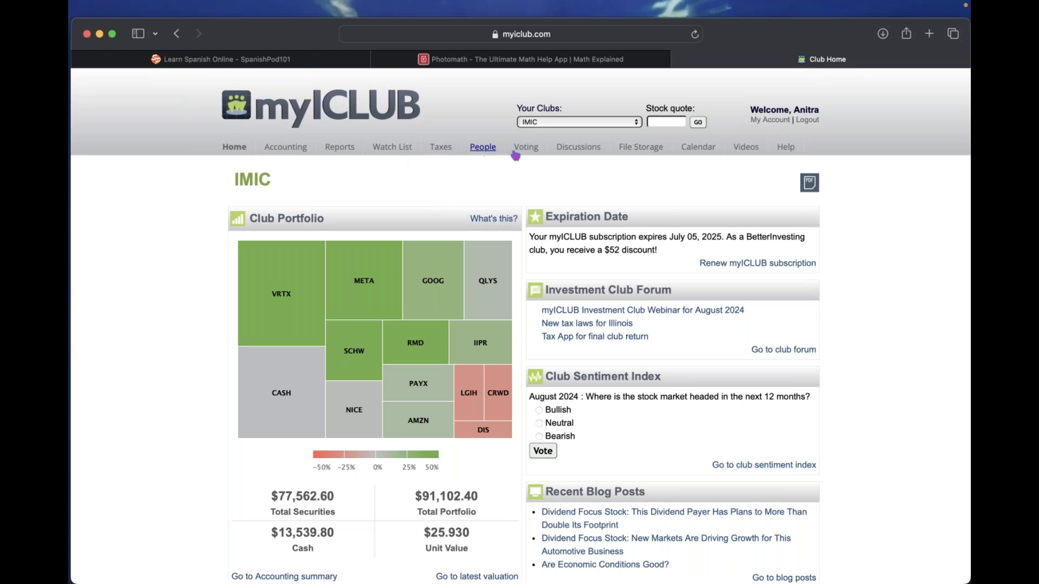
Open the current voting motions of the IMIC club on the myICLUB site.
click(521, 152)
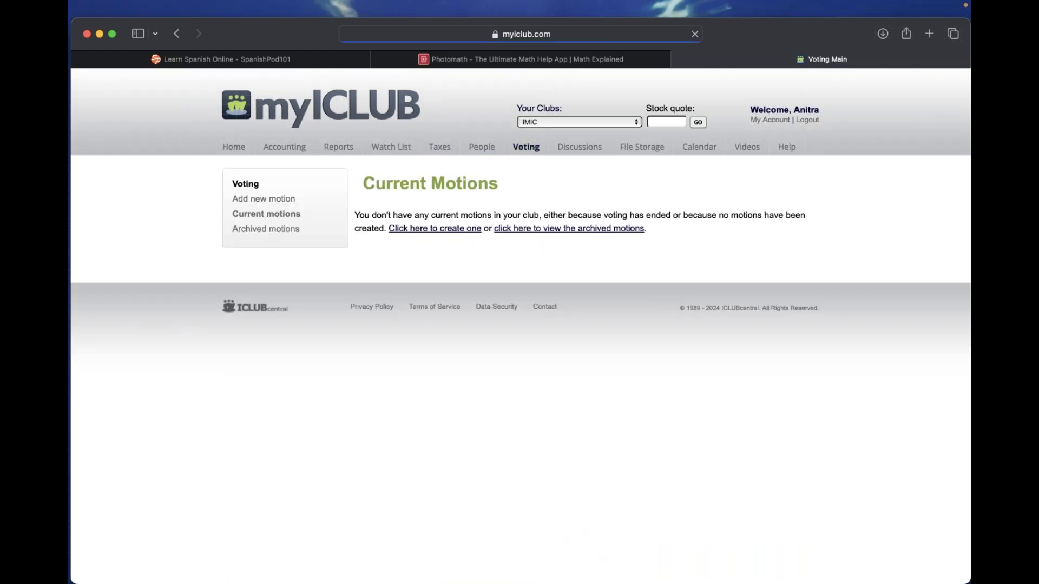
Start adding a new voting motion for the IMIC club.
click(283, 201)
click(282, 201)
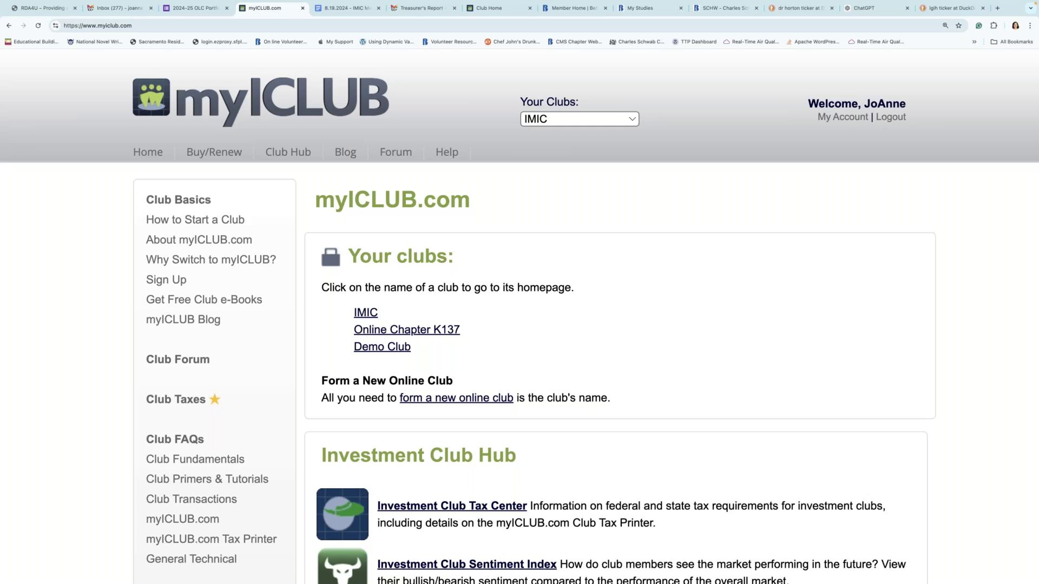
Open the IMIC club's voting section from the club list and bring up the form for creating a motion.
click(365, 312)
click(526, 153)
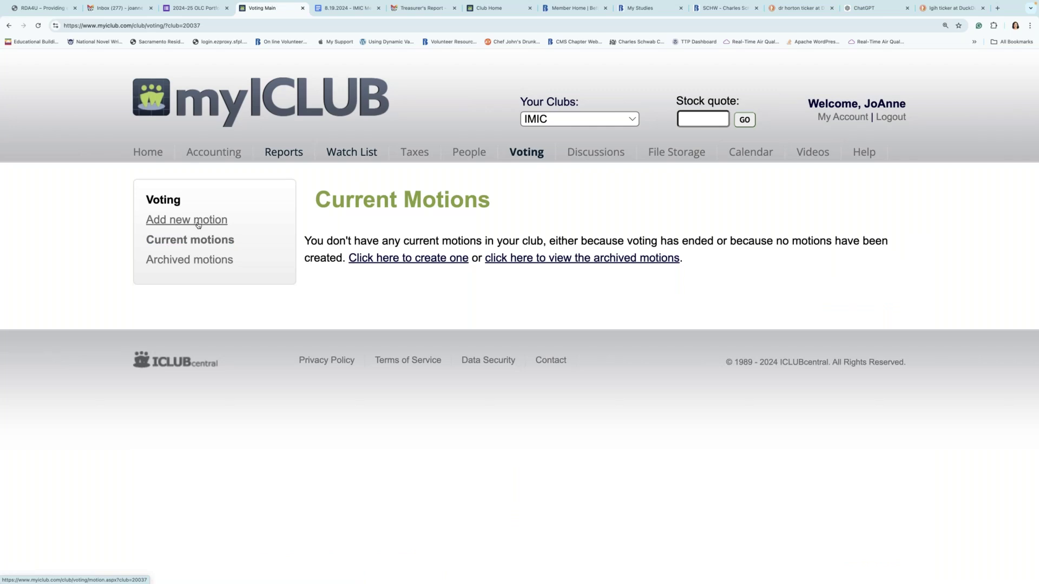
click(198, 222)
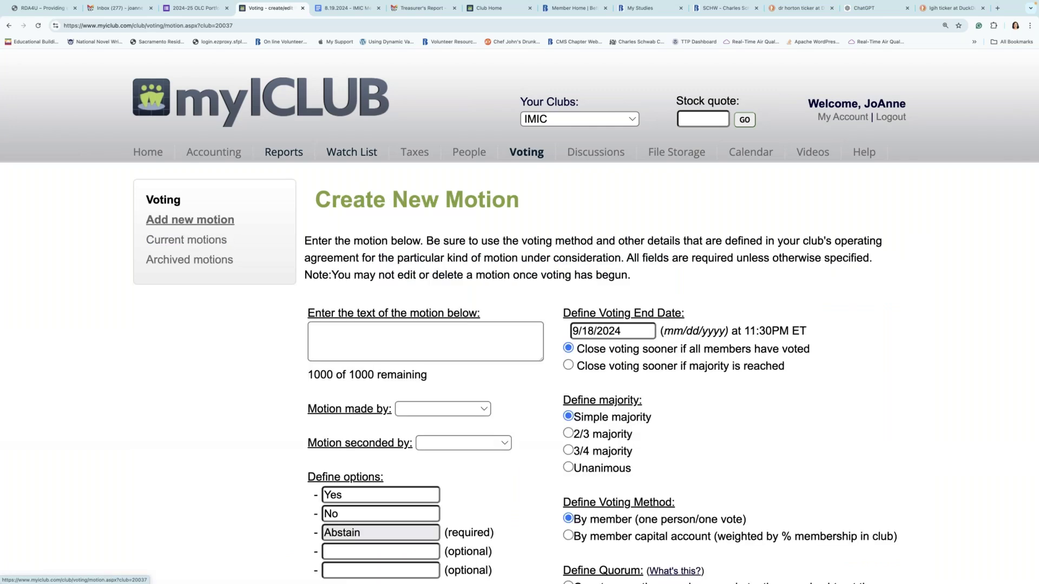
click(196, 239)
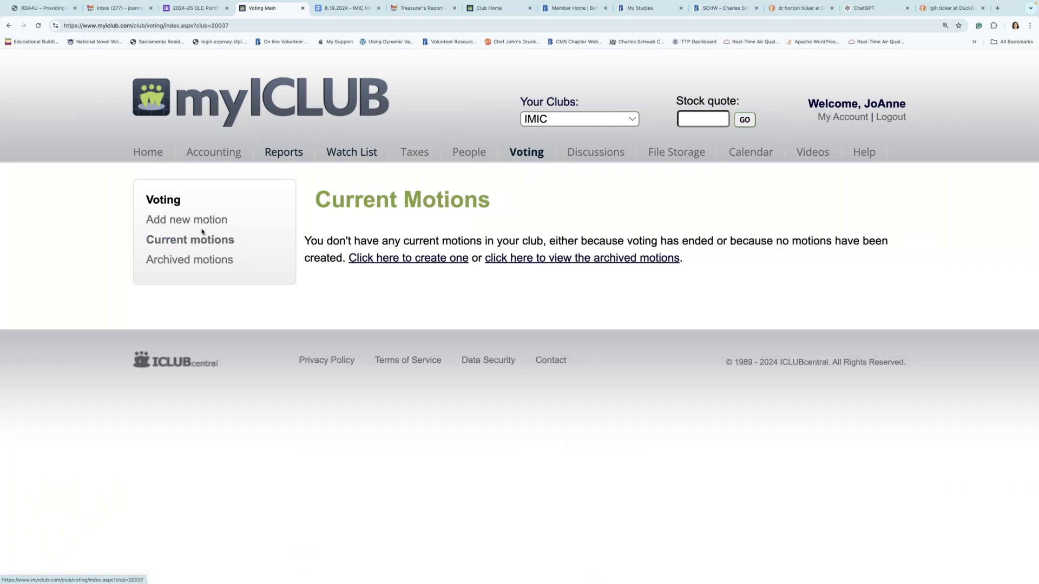
click(202, 221)
click(435, 335)
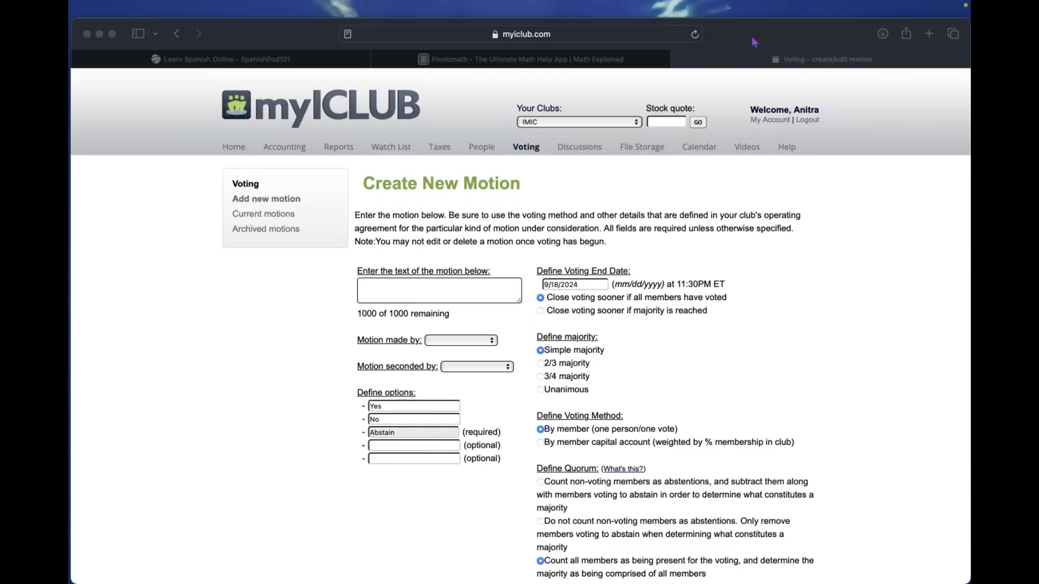
click(402, 287)
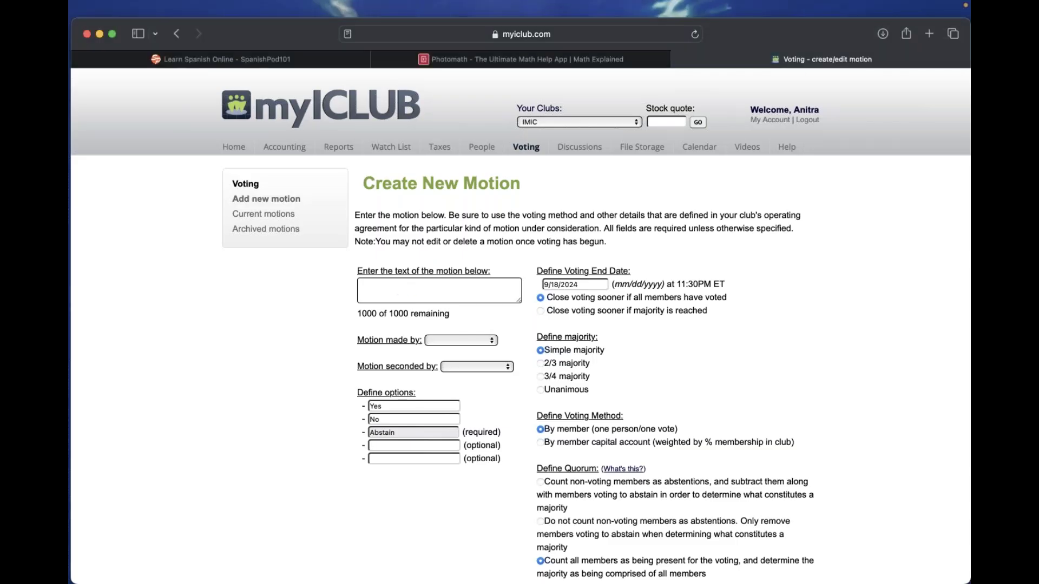
click(481, 286)
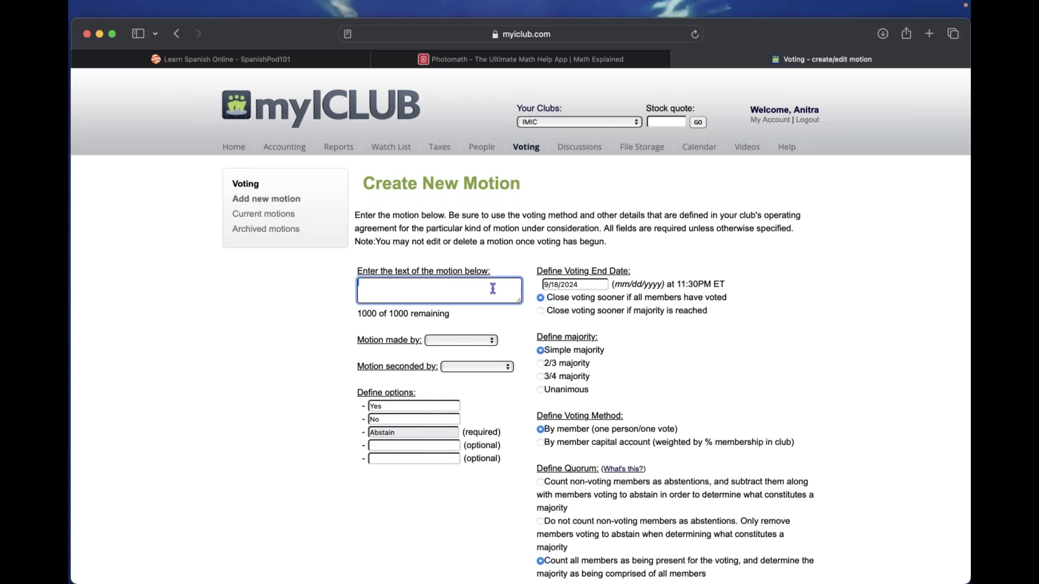
text(Hany)
key(BackSpace)
key(BackSpace)
key(BackSpace)
key(BackSpace)
key(BackSpace)
text(Mo)
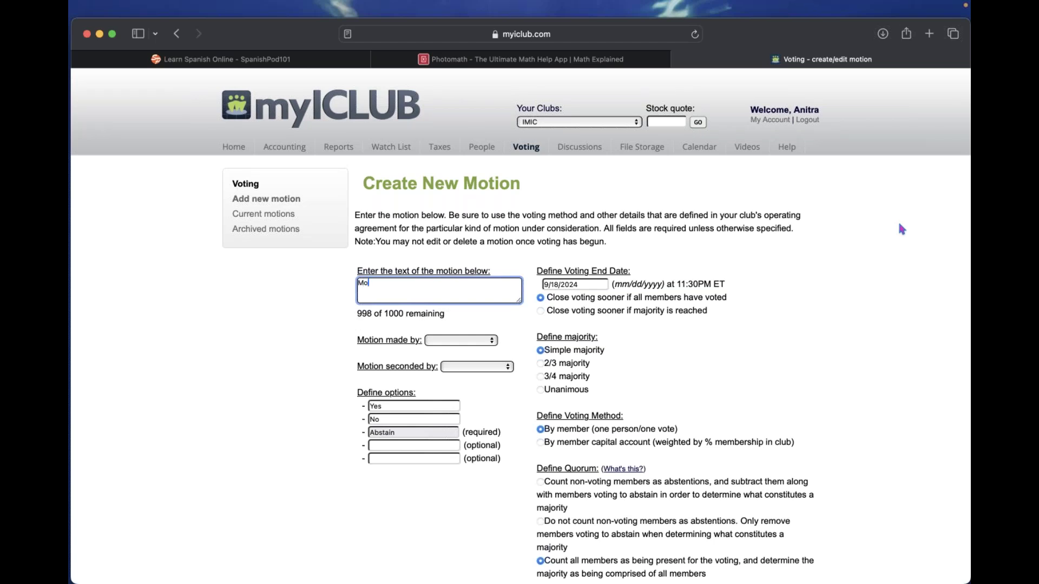
text(tion made by)
key(BackSpace)
key(BackSpace)
key(BackSpace)
key(BackSpace)
key(BackSpace)
key(BackSpace)
key(BackSpace)
key(BackSpace)
key(BackSpace)
key(BackSpace)
key(BackSpace)
key(BackSpace)
key(BackSpace)
key(BackSpace)
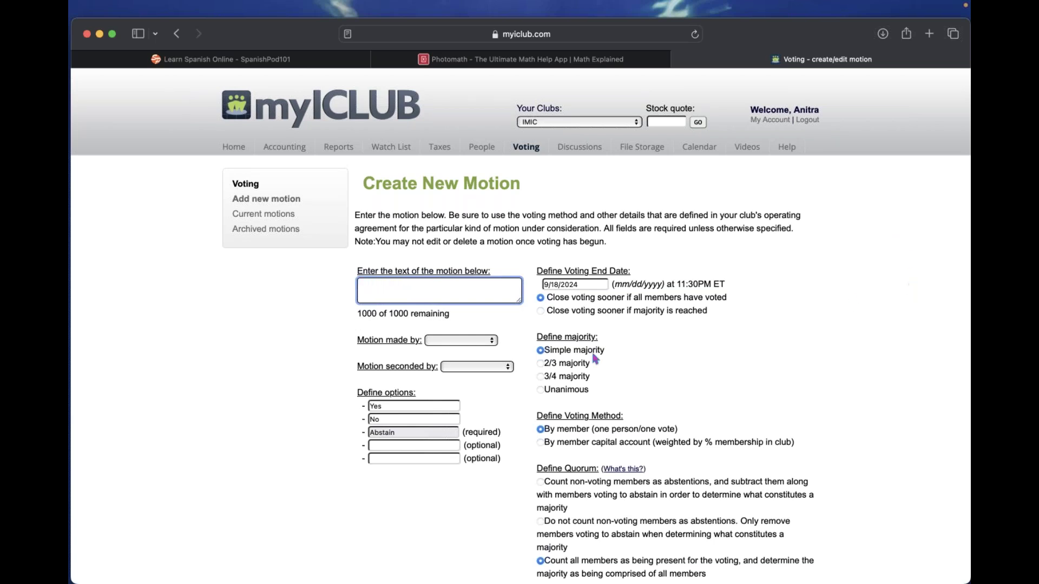
Select the members who made and seconded the motion, and enter the motion text "Motion to BUY 10 shares of CRWD".
click(491, 340)
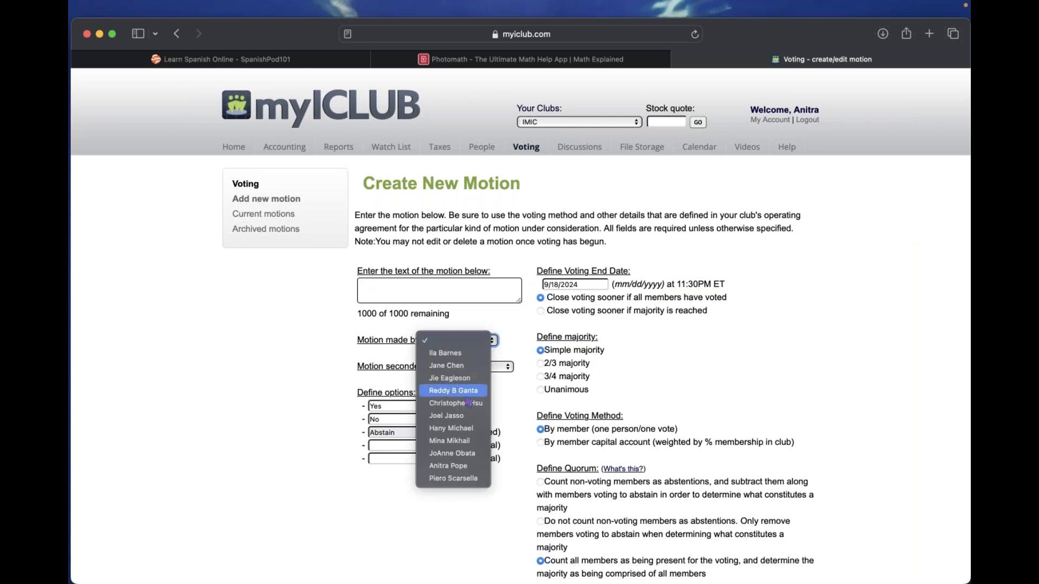
click(450, 428)
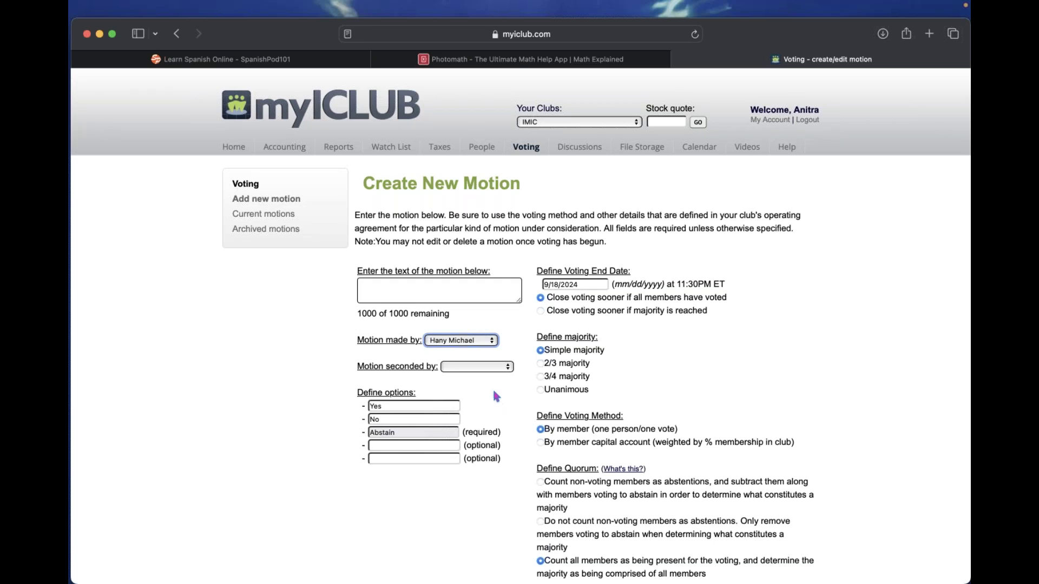
click(502, 291)
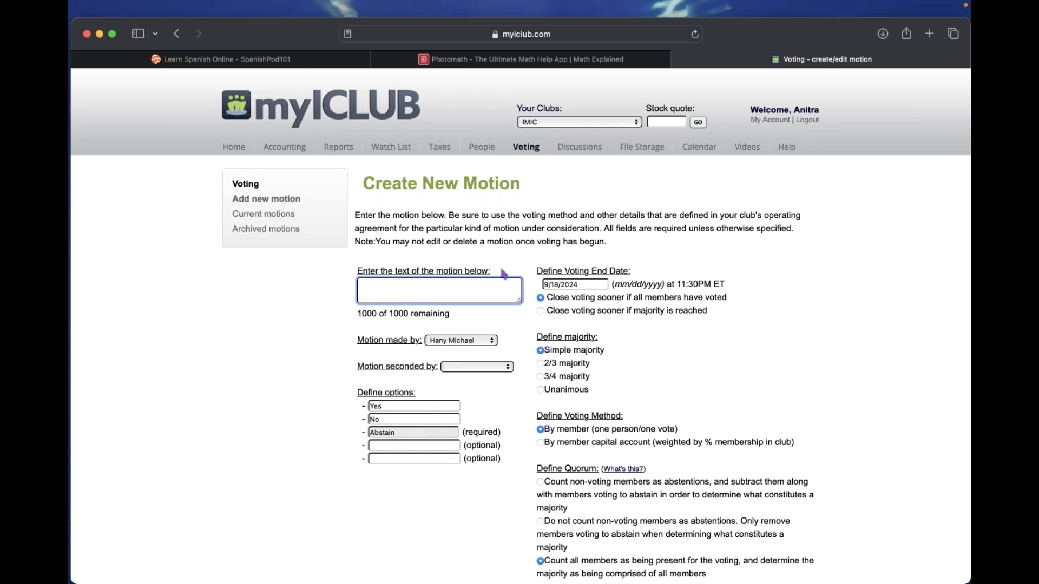
text(Motion to buy)
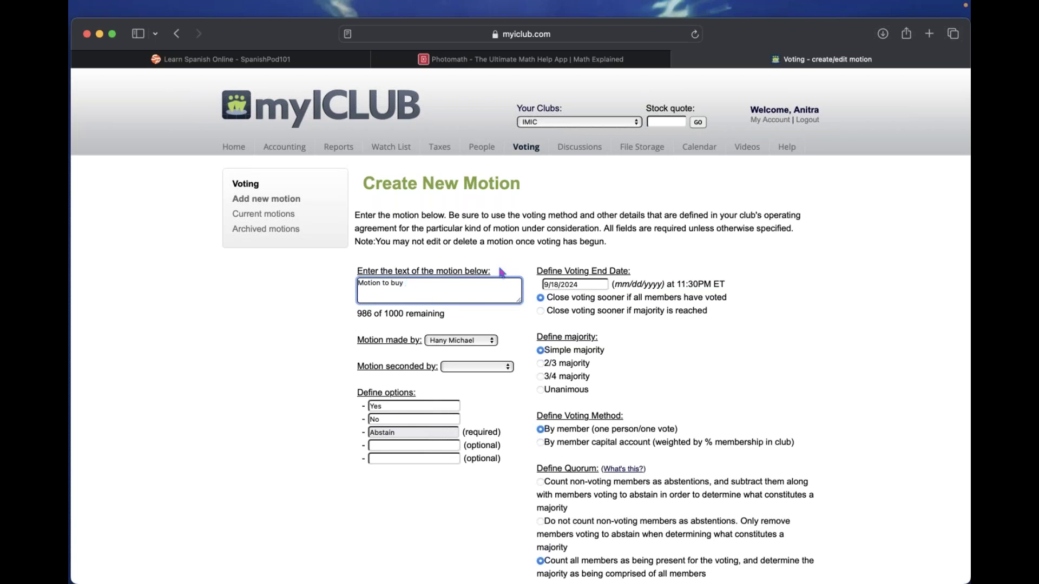
key(BackSpace)
key(BackSpace)
key(BackSpace)
key(BackSpace)
text(BUY 10 shares of CRWD)
click(507, 367)
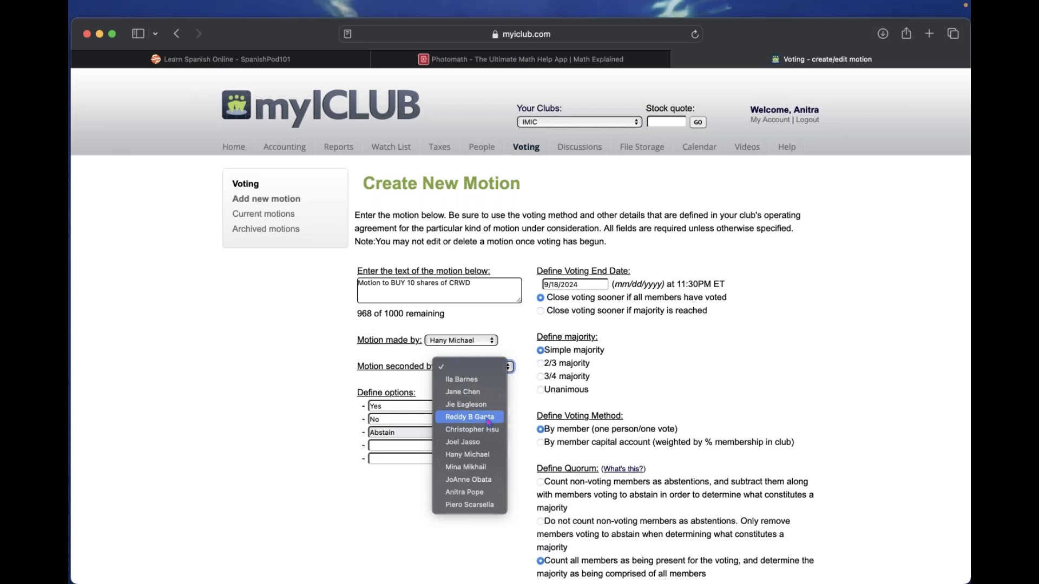
click(479, 468)
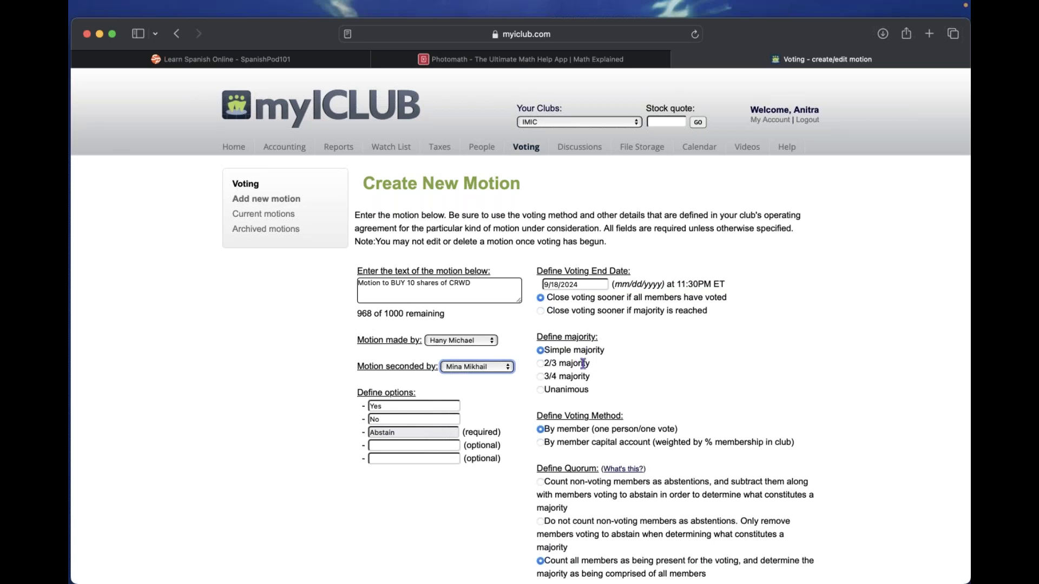
Set the voting end date to 08/21/2024 and have voting close sooner if majority is reached.
click(563, 285)
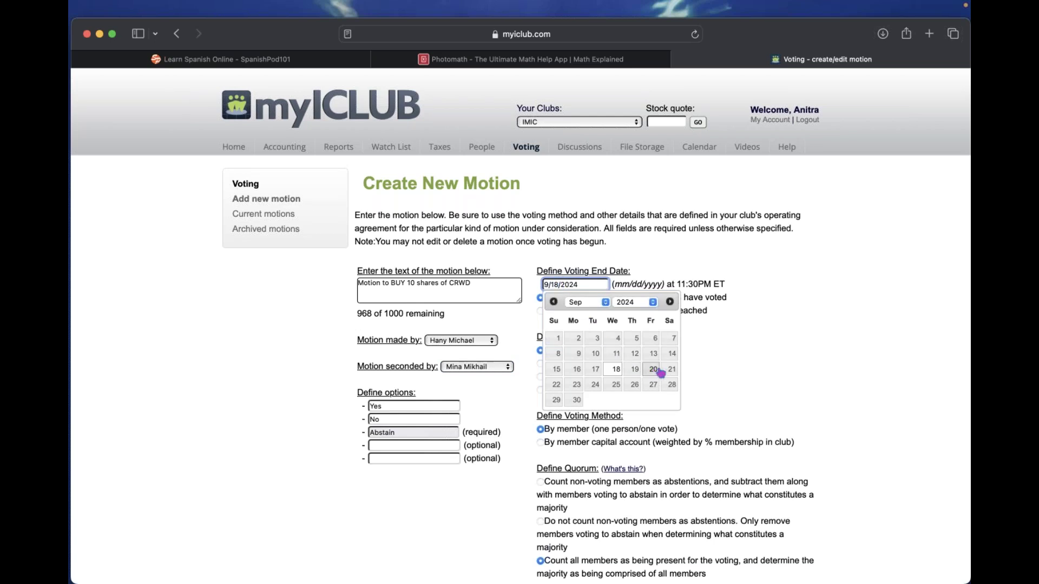
click(767, 360)
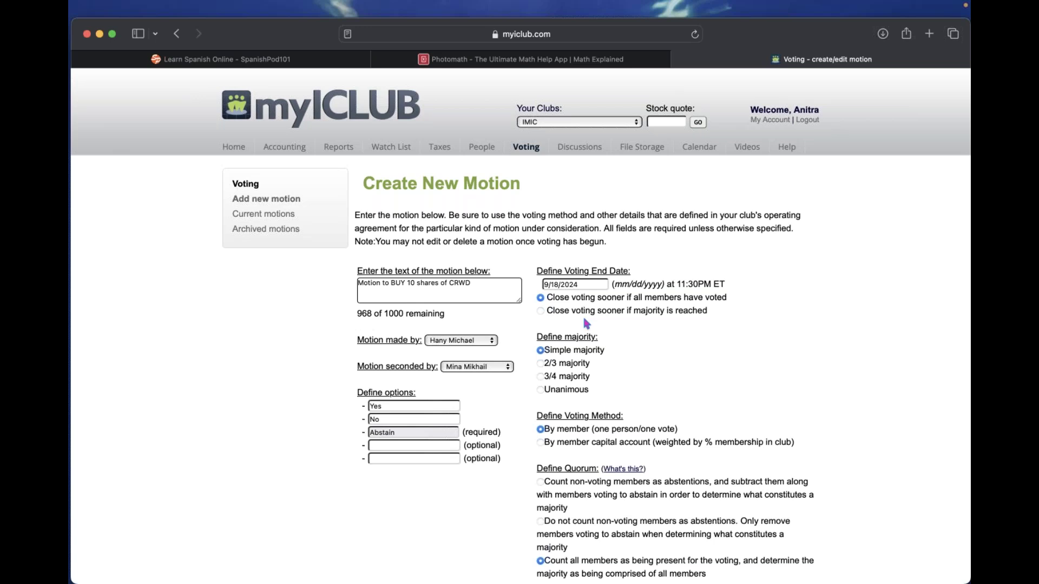
click(540, 311)
click(592, 285)
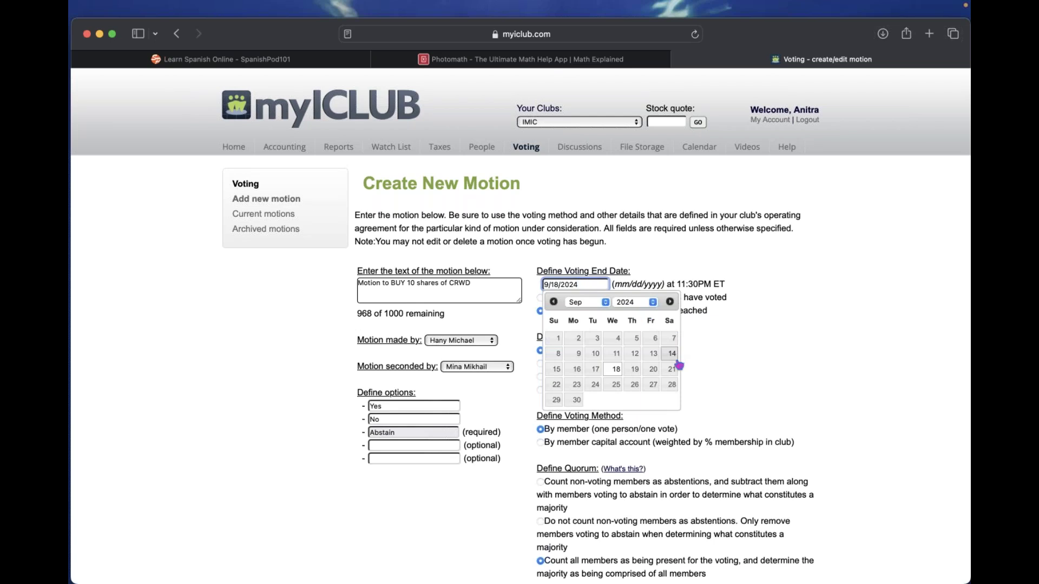
click(608, 310)
click(586, 289)
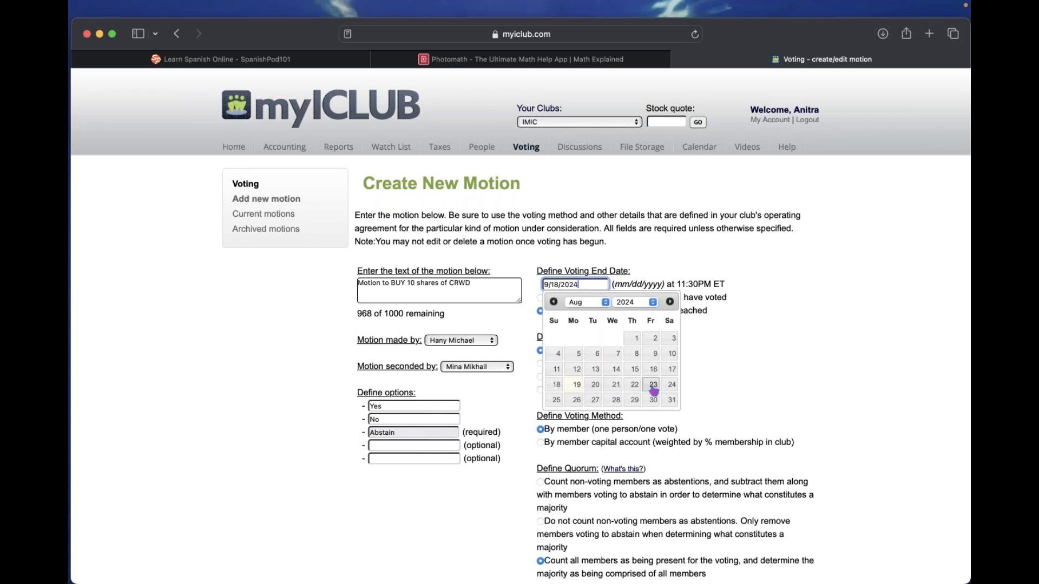
click(619, 388)
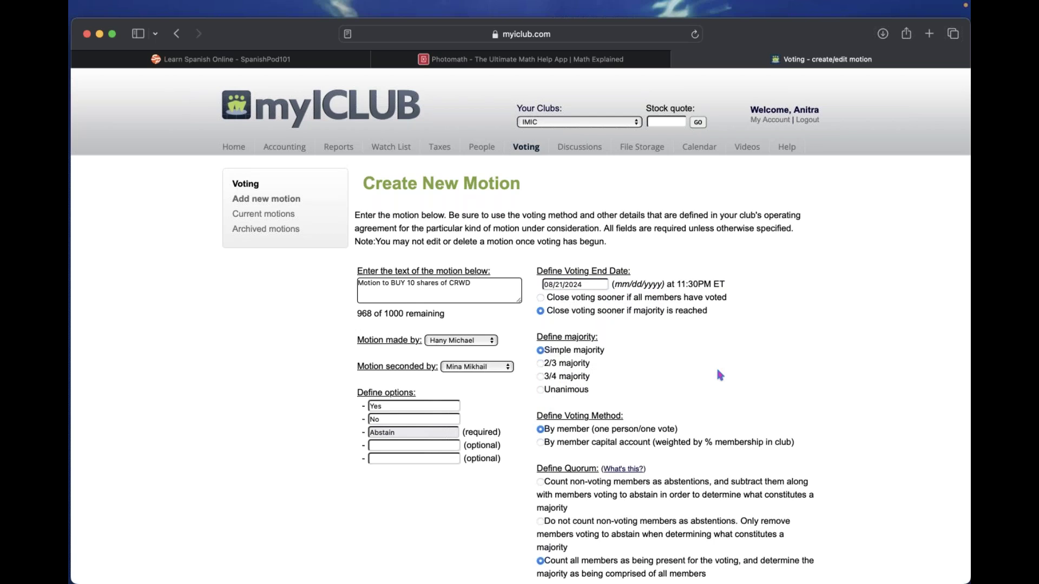
Save the CRWD motion with notification to members, and mark an option on its ballot.
scroll(719, 372, down, 2)
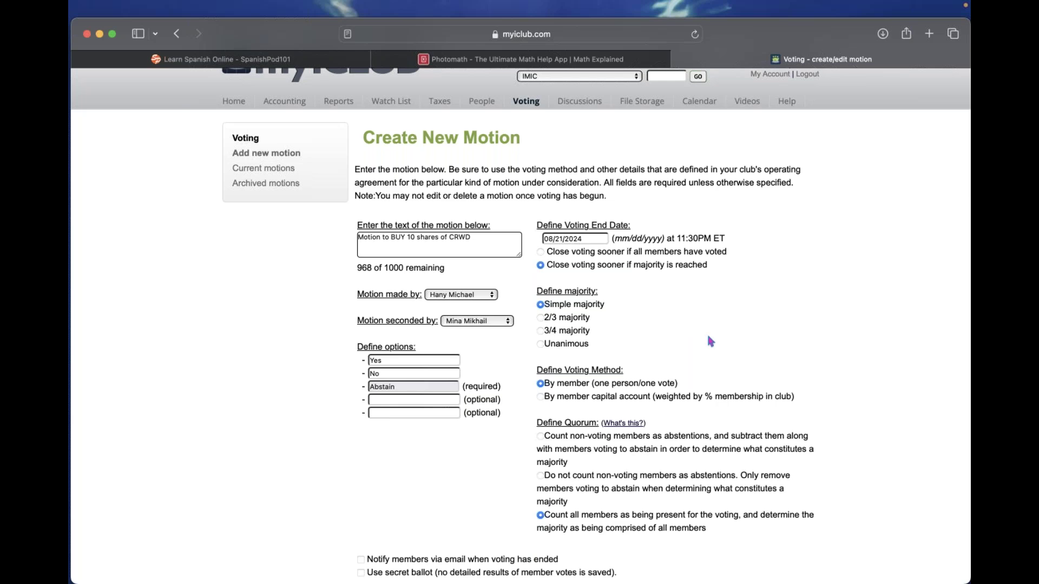
scroll(710, 341, down, 3)
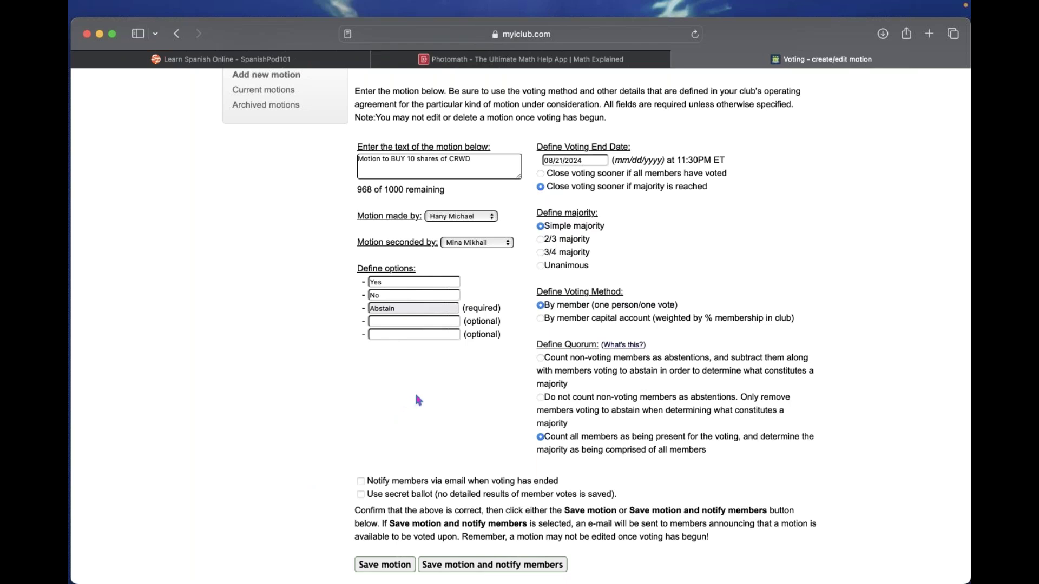
scroll(472, 397, down, 3)
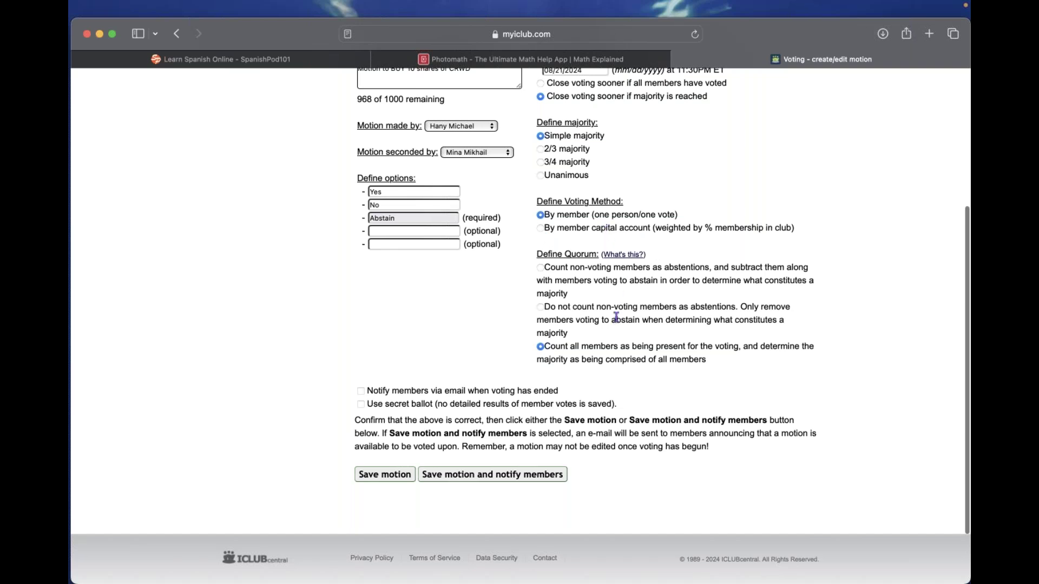
click(467, 479)
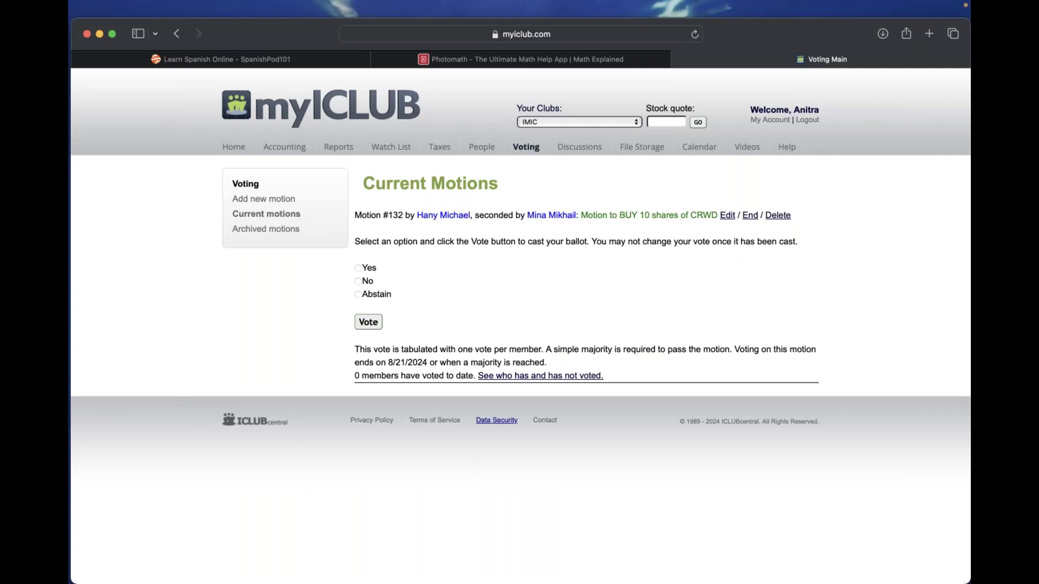
click(359, 269)
click(358, 294)
click(187, 61)
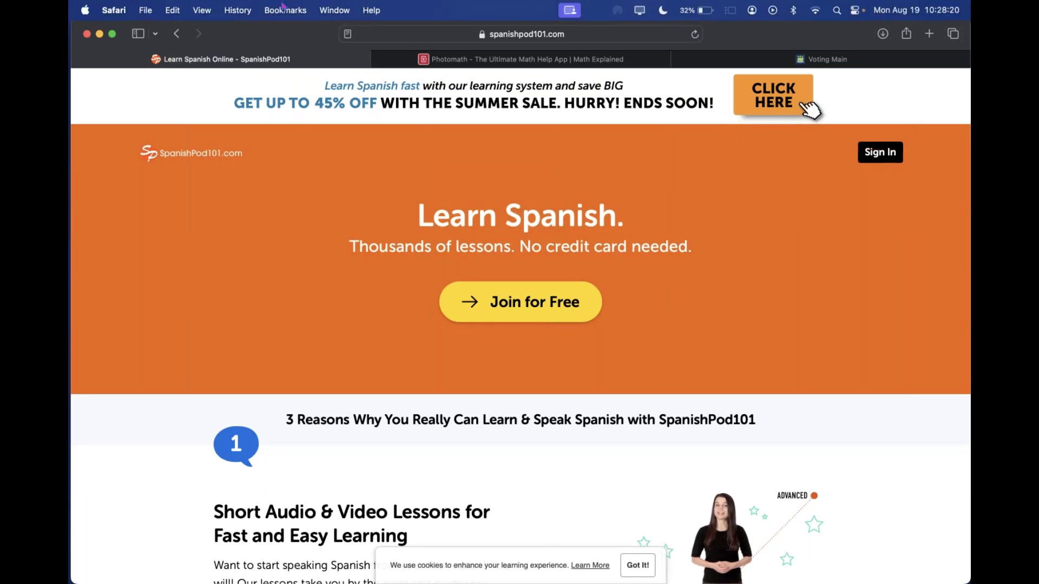
click(99, 34)
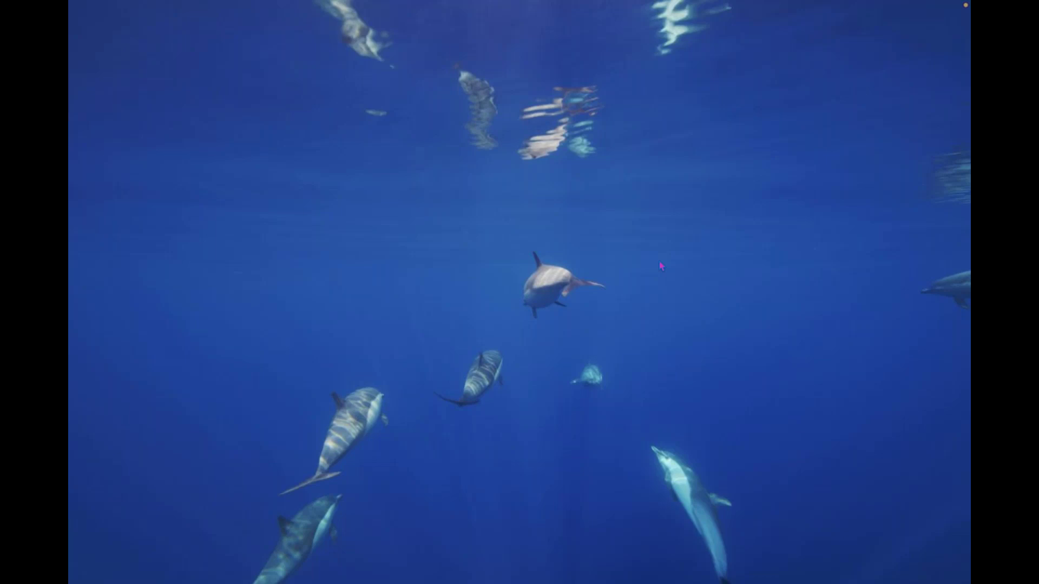
mouse_move(479, 568)
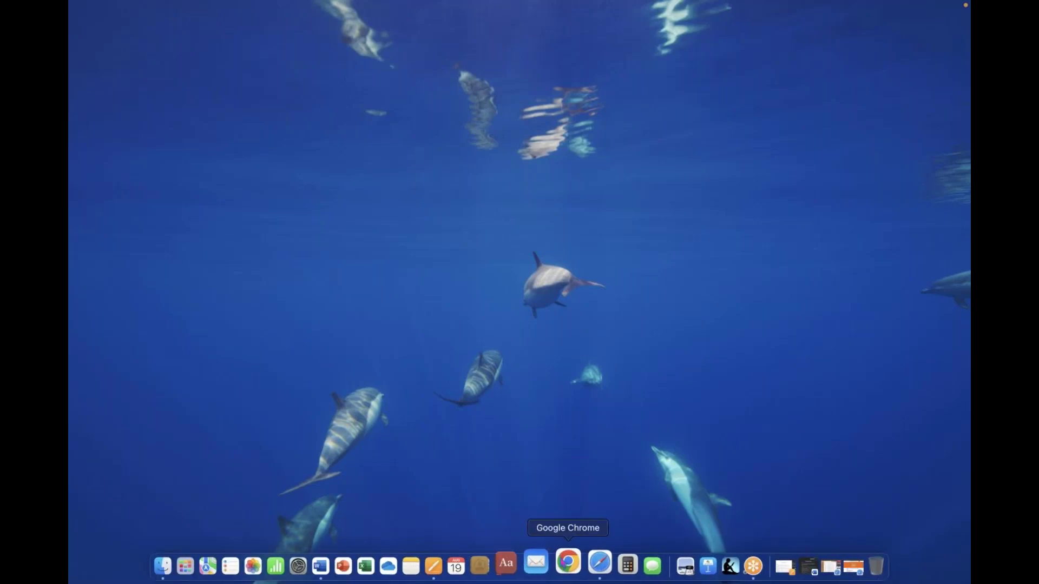
click(589, 563)
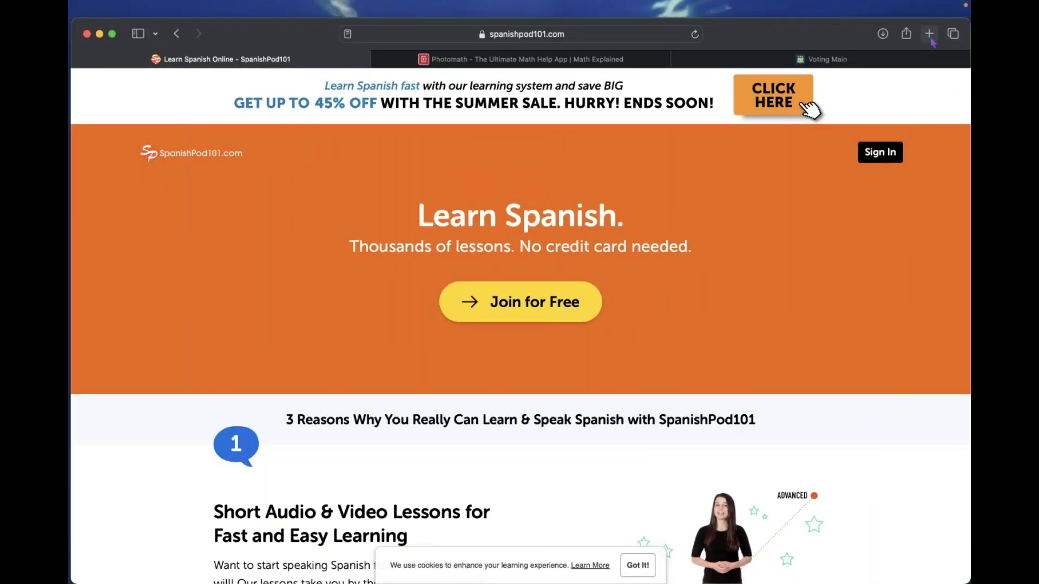
Open the BetterInvesting member home in a new browser tab and go to the list of saved stock studies.
click(929, 34)
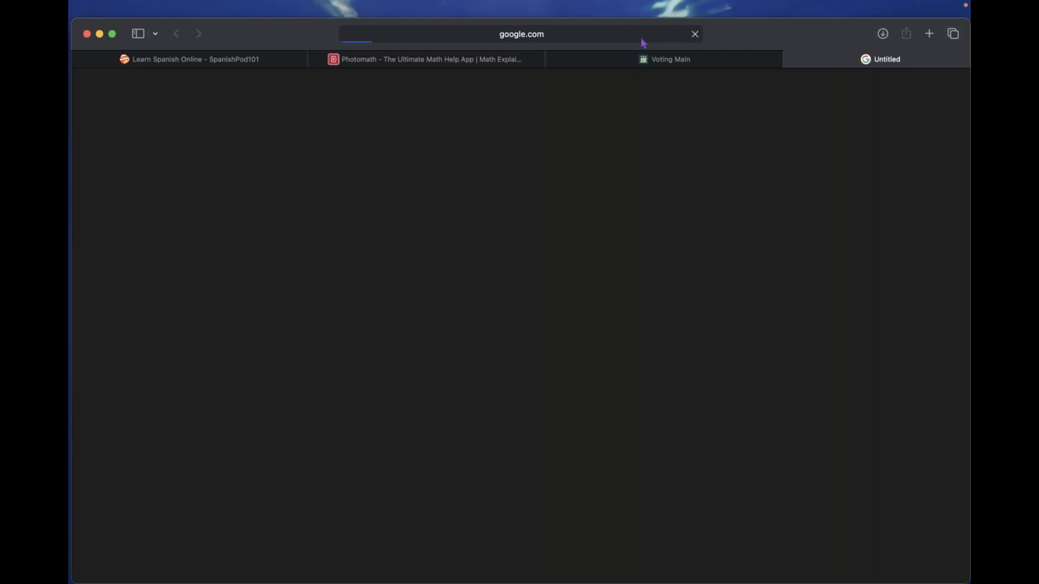
click(665, 34)
click(496, 126)
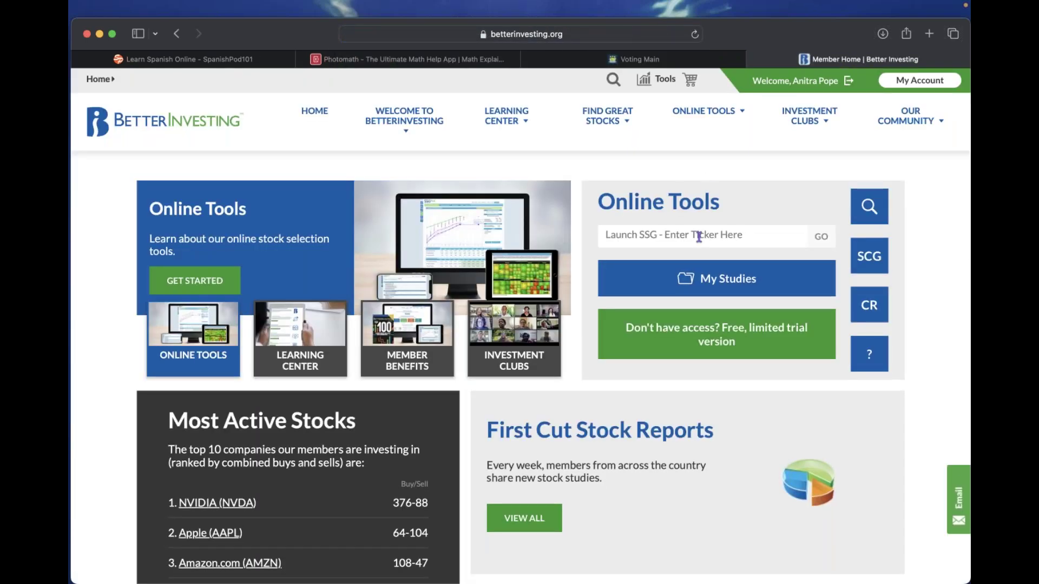
click(703, 279)
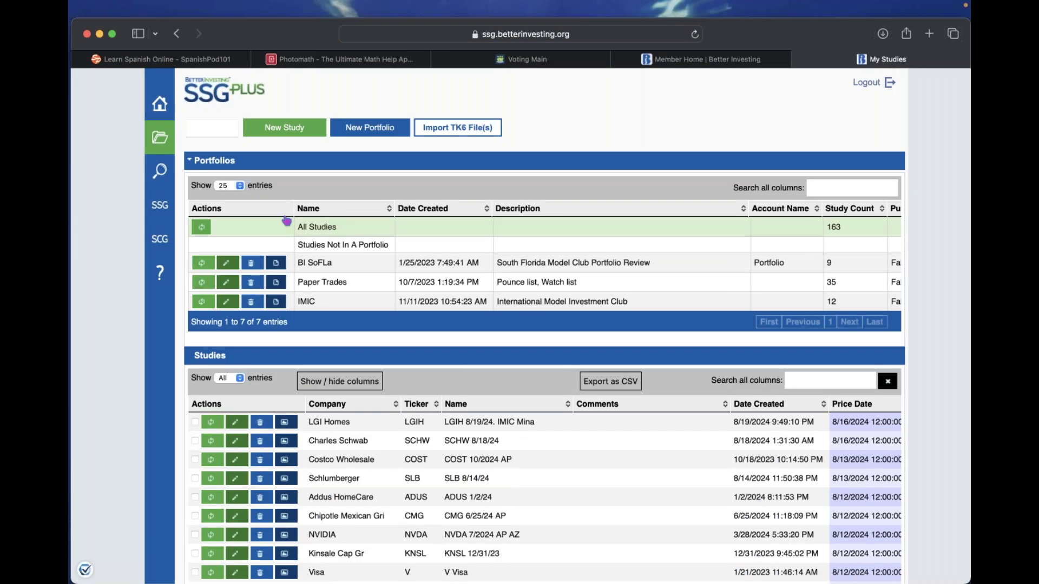
Enter the ticker CRWD for a new study and choose the matching company suggestion.
click(216, 131)
text(CRWD)
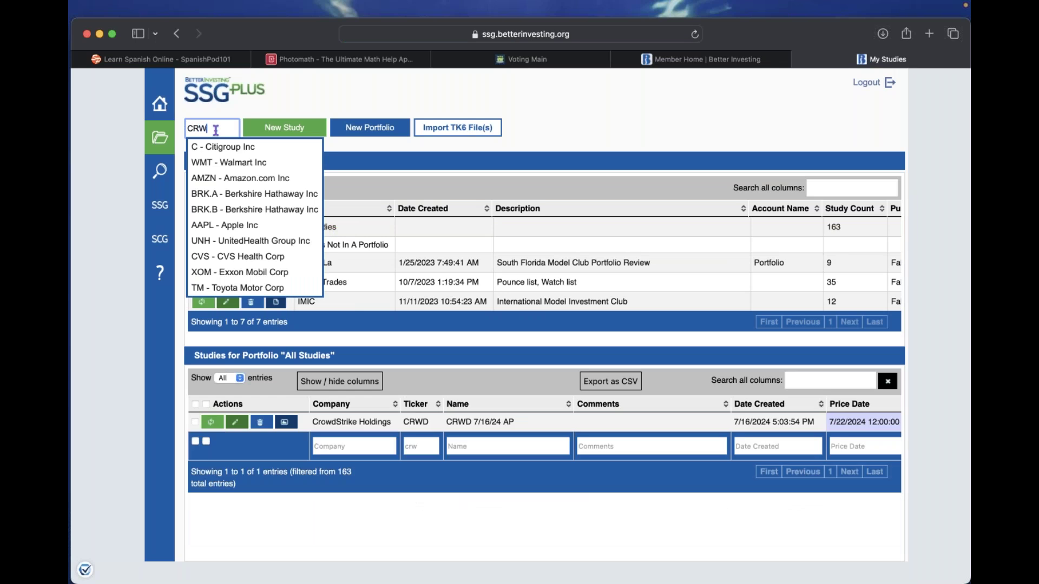
click(223, 147)
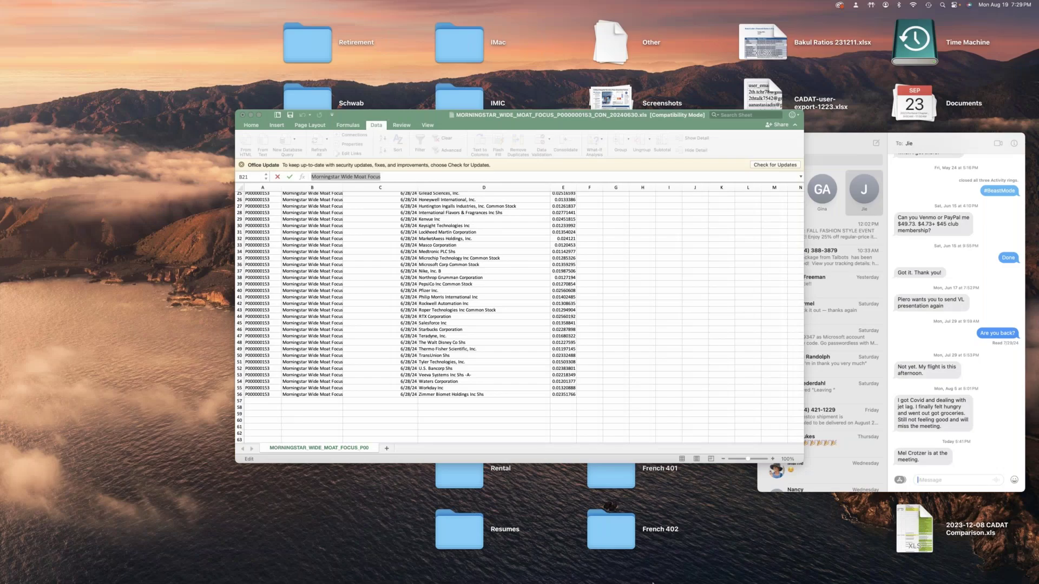
Switch to Google Chrome and show the 2024-25 OLC Portfolio Contest Entry Form.
mouse_move(653, 583)
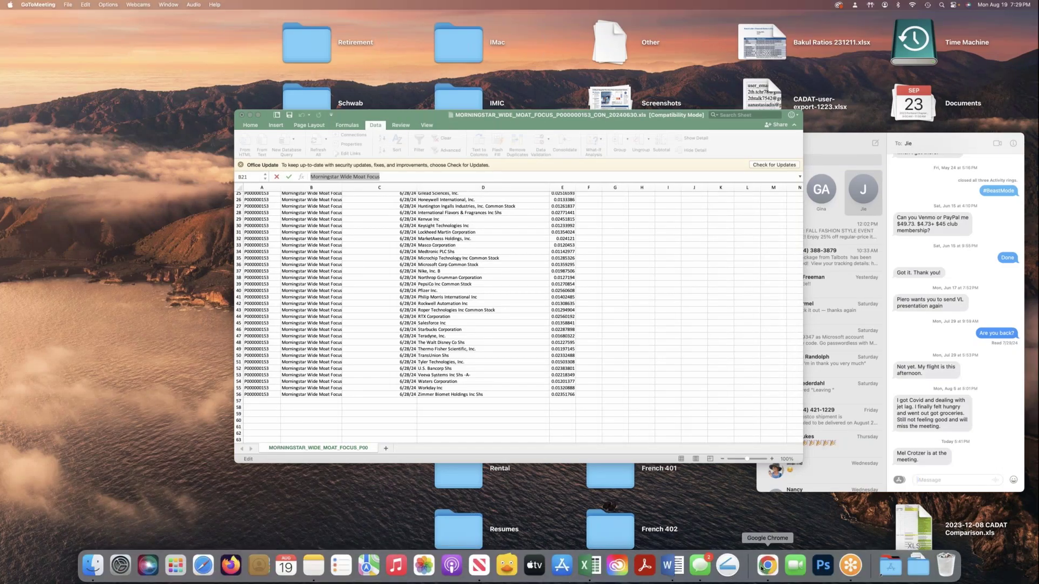
click(762, 569)
click(201, 9)
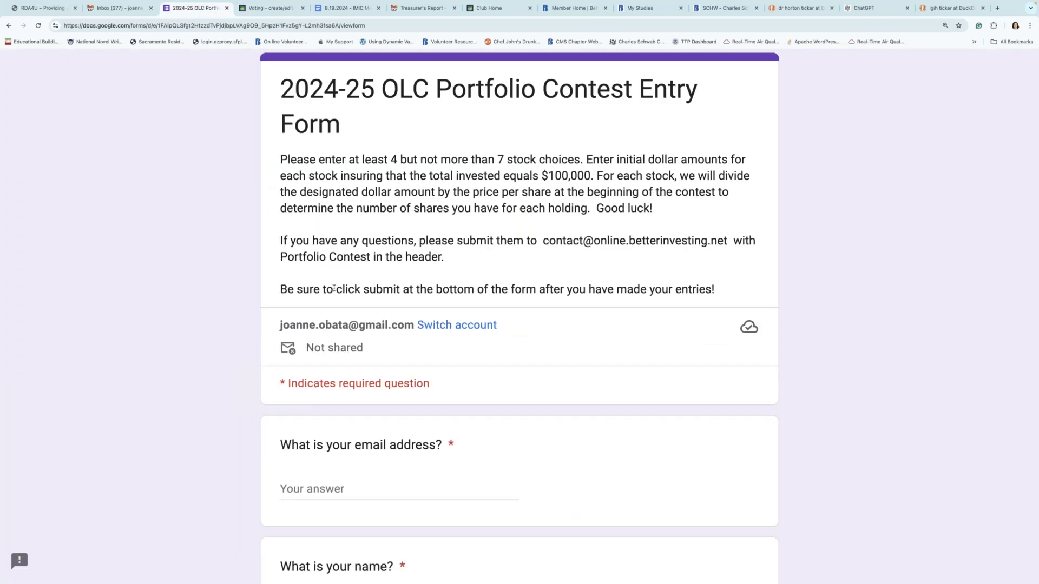
Review the contest form's entrant questions, from the account and e-mail address to the entry type and club name.
drag(415, 327, 280, 325)
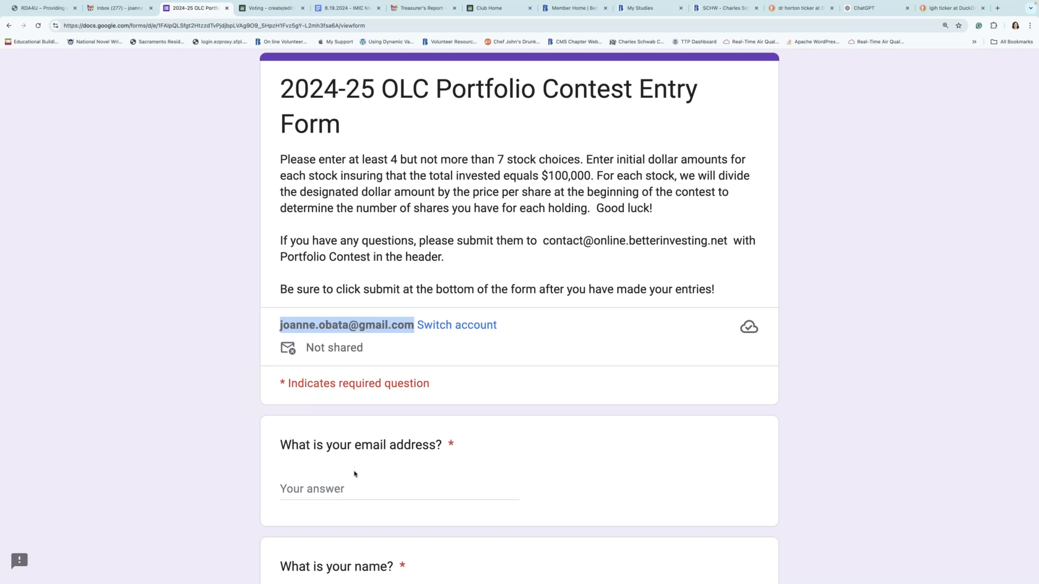
click(317, 483)
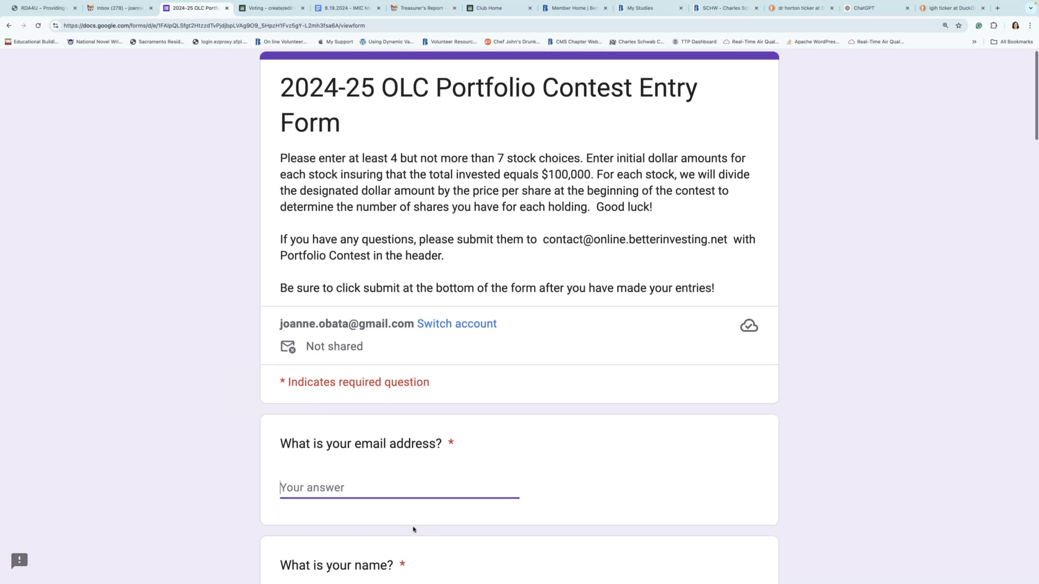
scroll(414, 529, down, 2)
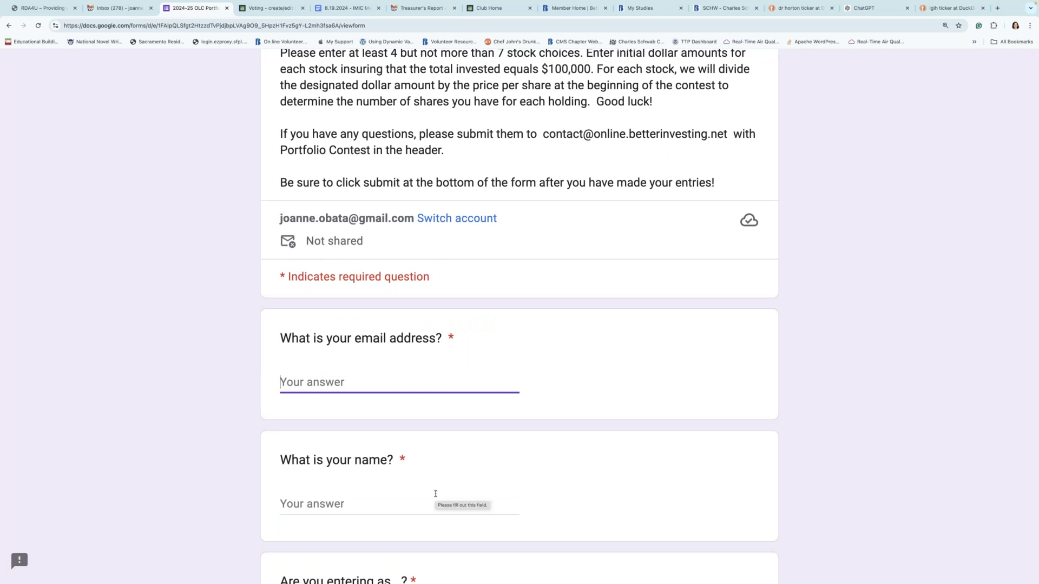
scroll(435, 494, down, 1)
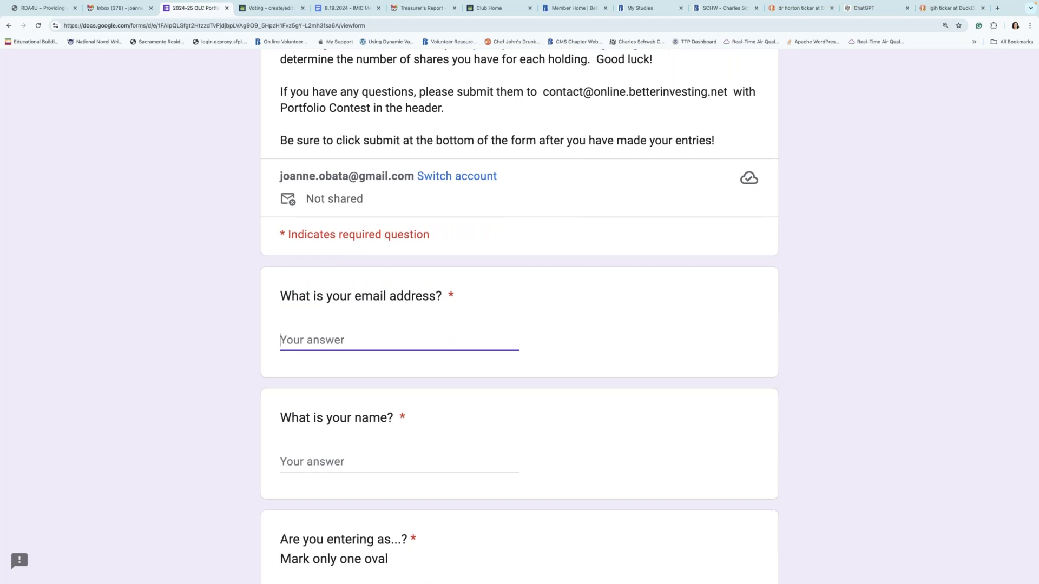
scroll(520, 307, down, 3)
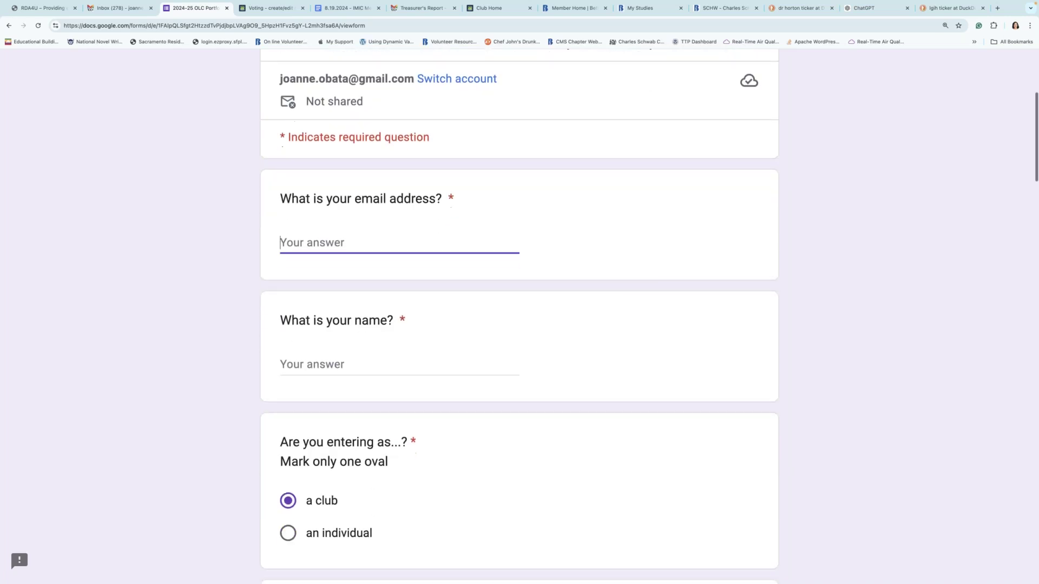
scroll(519, 317, down, 1)
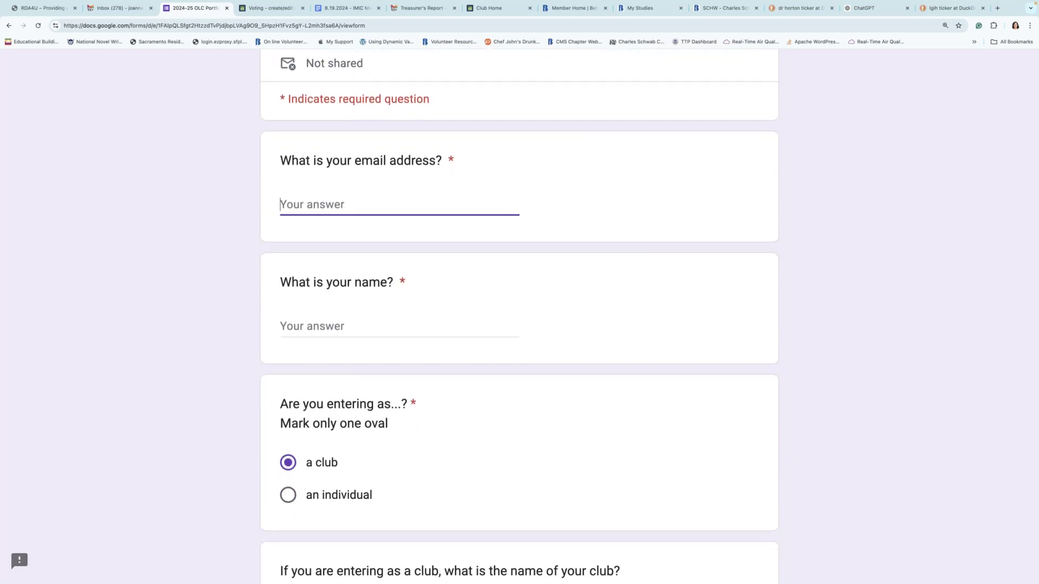
scroll(519, 317, down, 4)
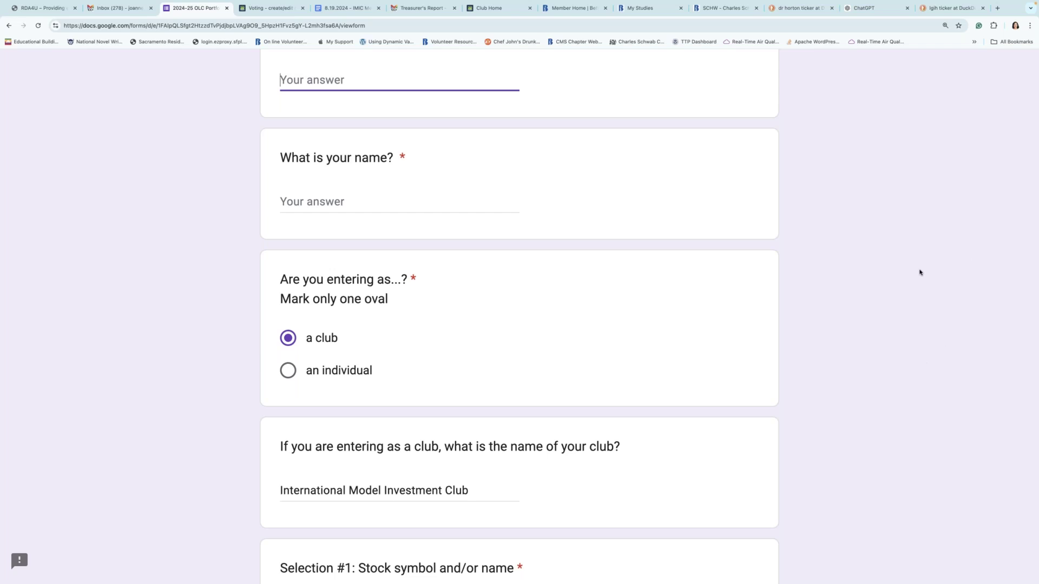
scroll(564, 387, up, 1)
scroll(564, 386, up, 1)
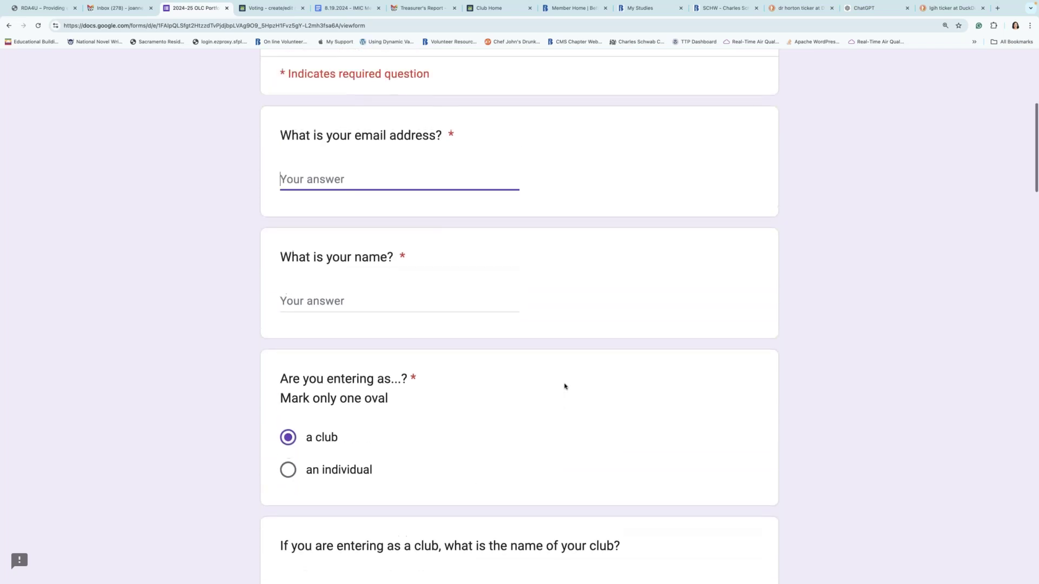
scroll(564, 386, down, 1)
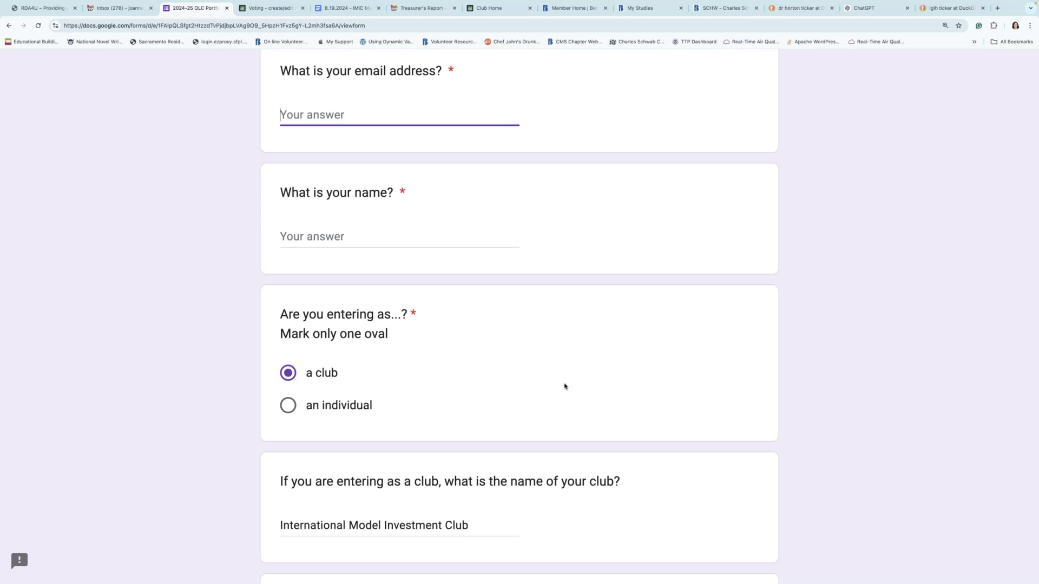
scroll(564, 387, down, 1)
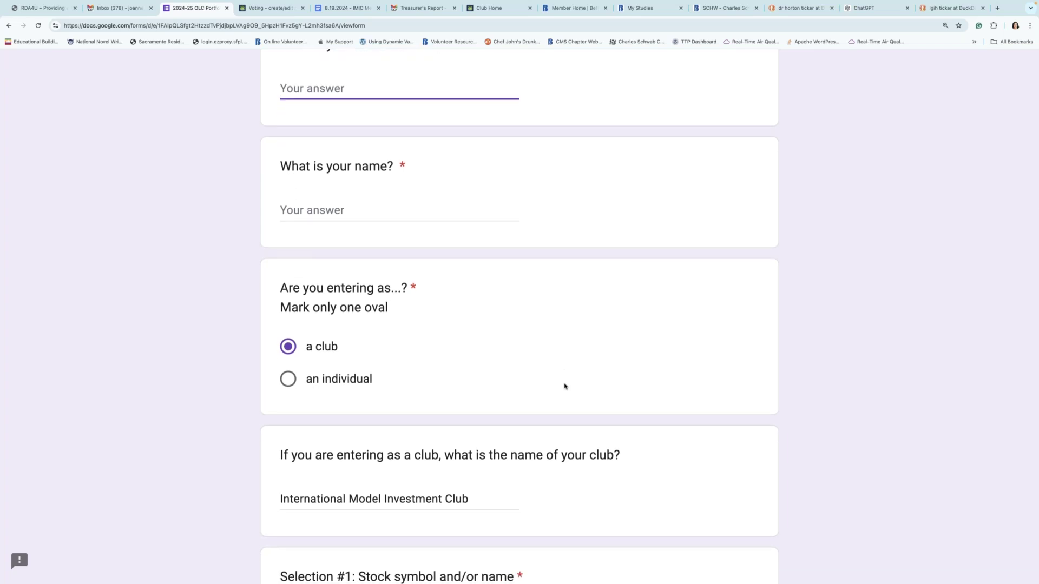
Review the stock choices and dollar amount questions for Selections #1 to #7, down to the optional rationale question.
scroll(564, 386, down, 9)
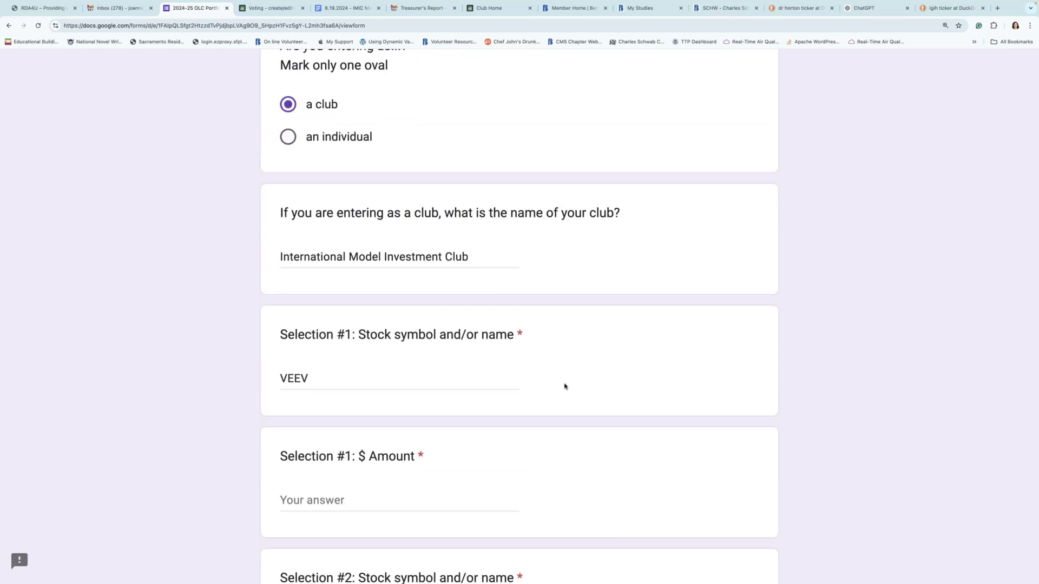
scroll(565, 387, down, 5)
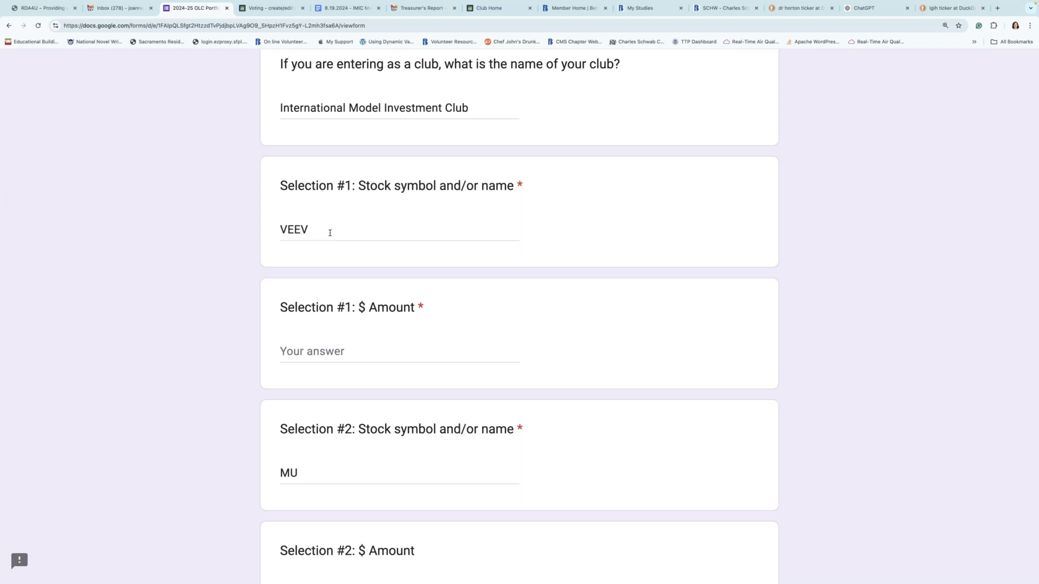
scroll(330, 233, down, 1)
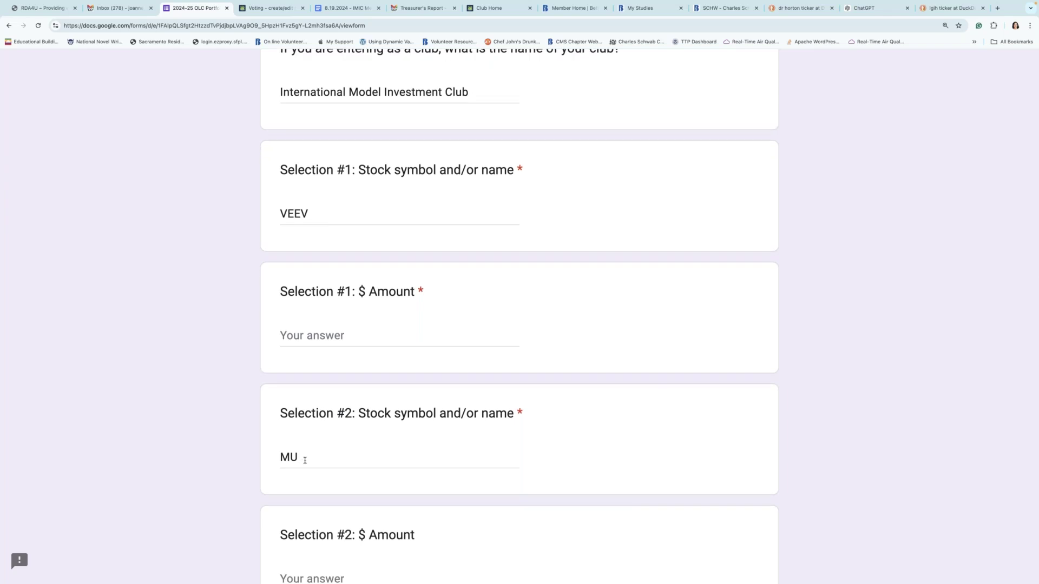
scroll(305, 460, down, 5)
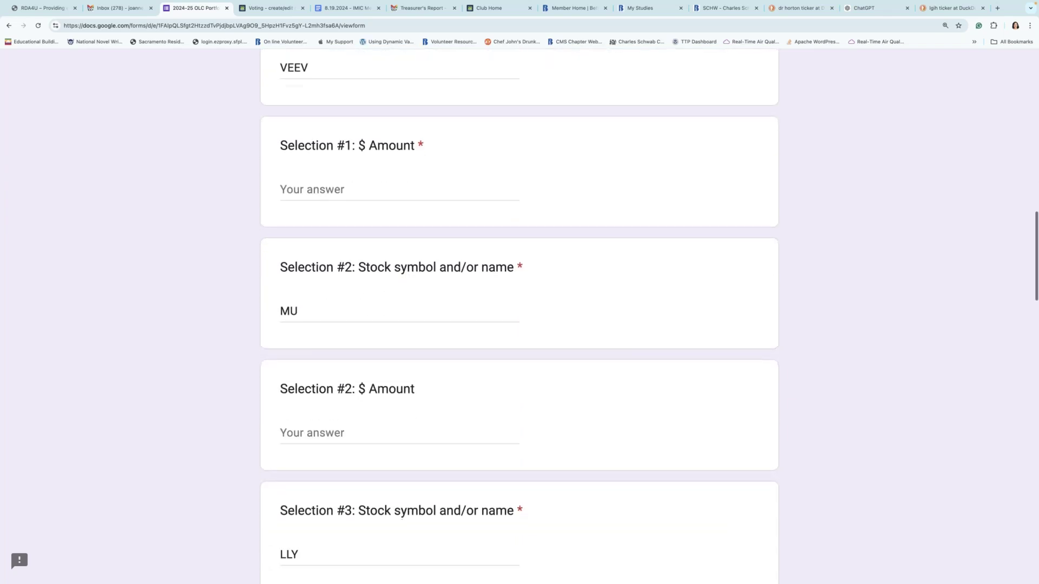
scroll(310, 498, down, 3)
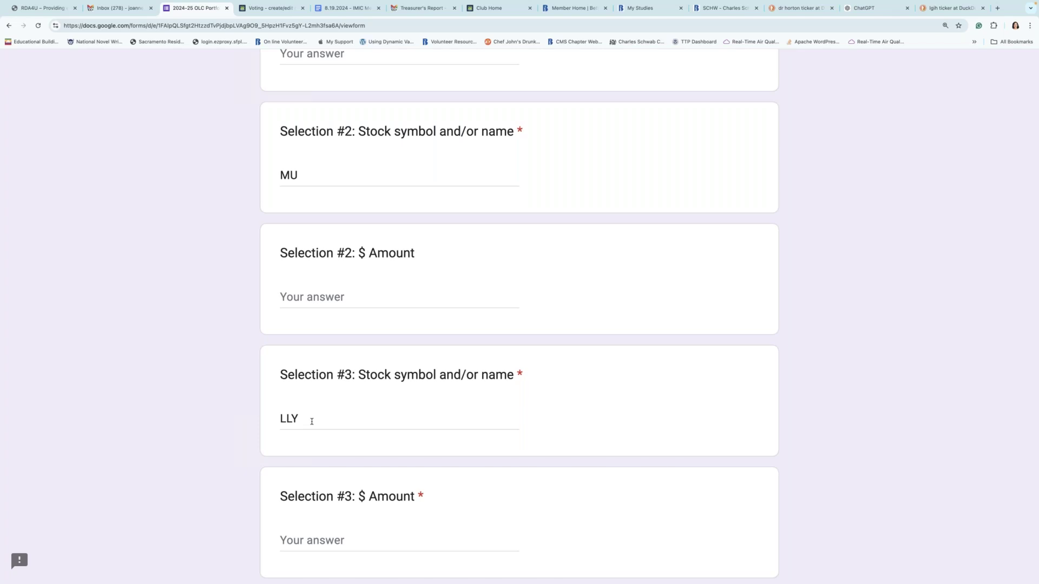
scroll(312, 422, down, 7)
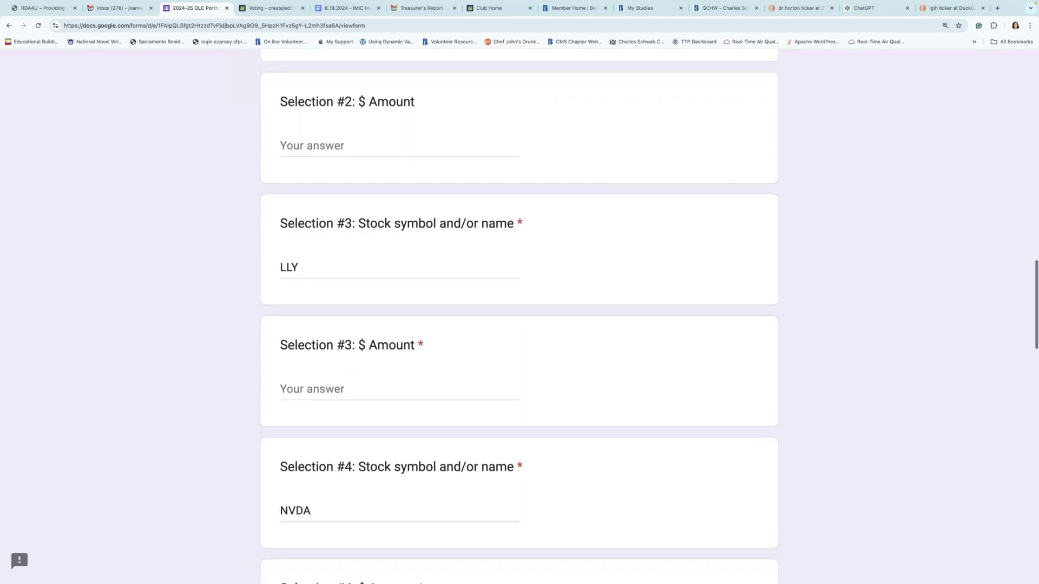
scroll(308, 428, down, 5)
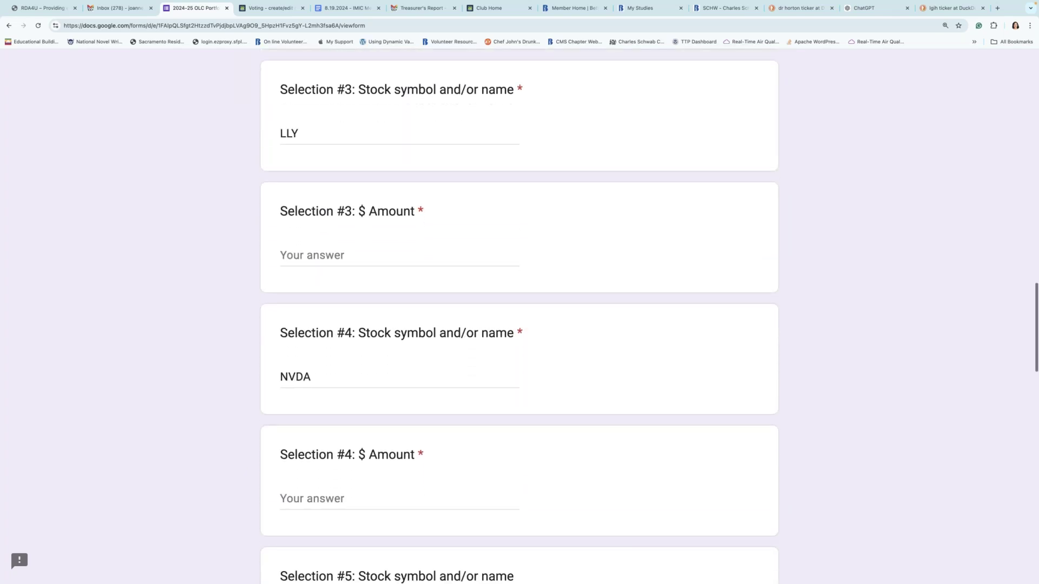
scroll(327, 441, down, 2)
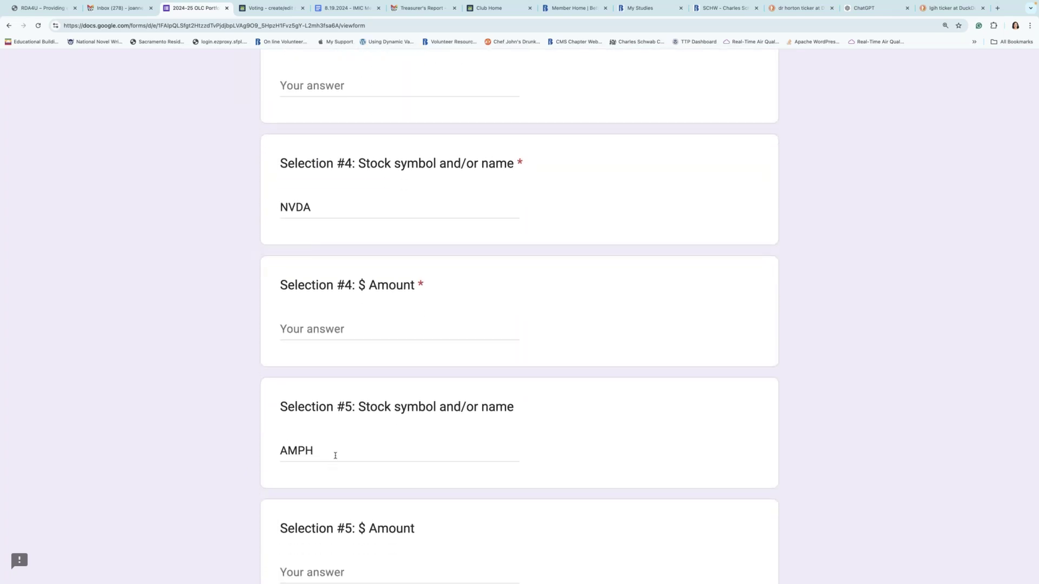
scroll(335, 455, down, 9)
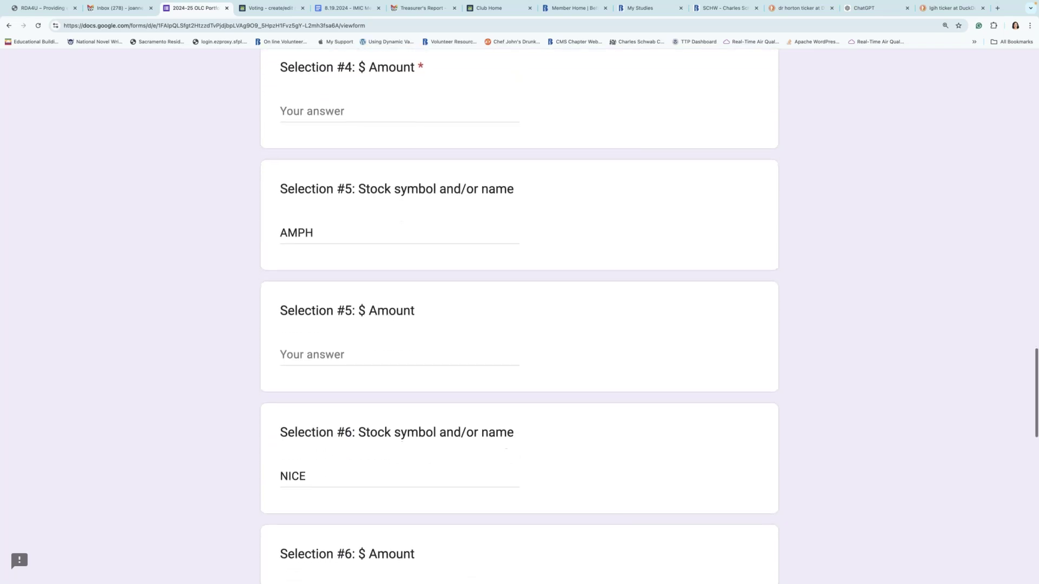
scroll(333, 447, down, 5)
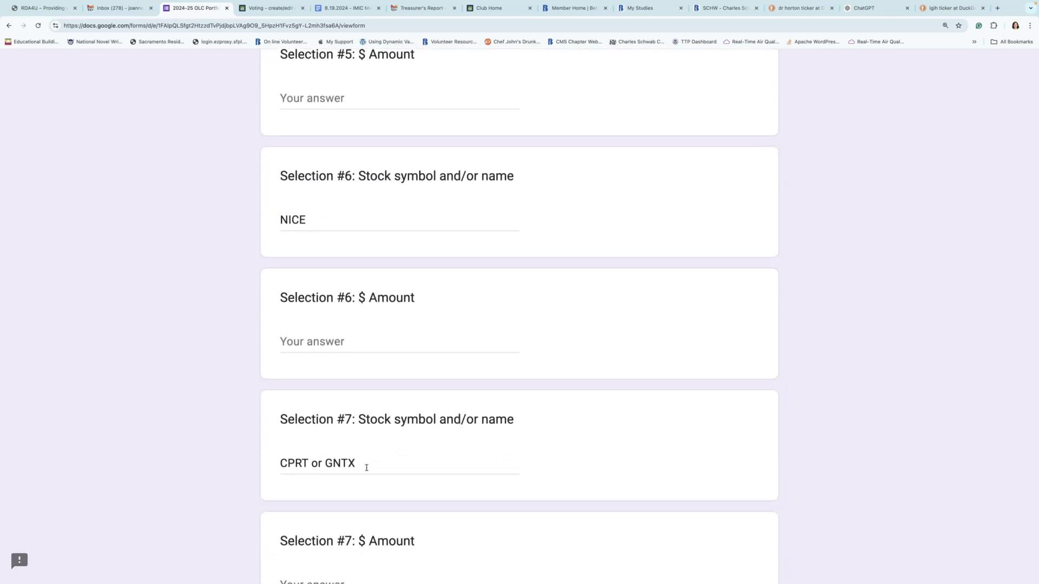
scroll(366, 468, down, 5)
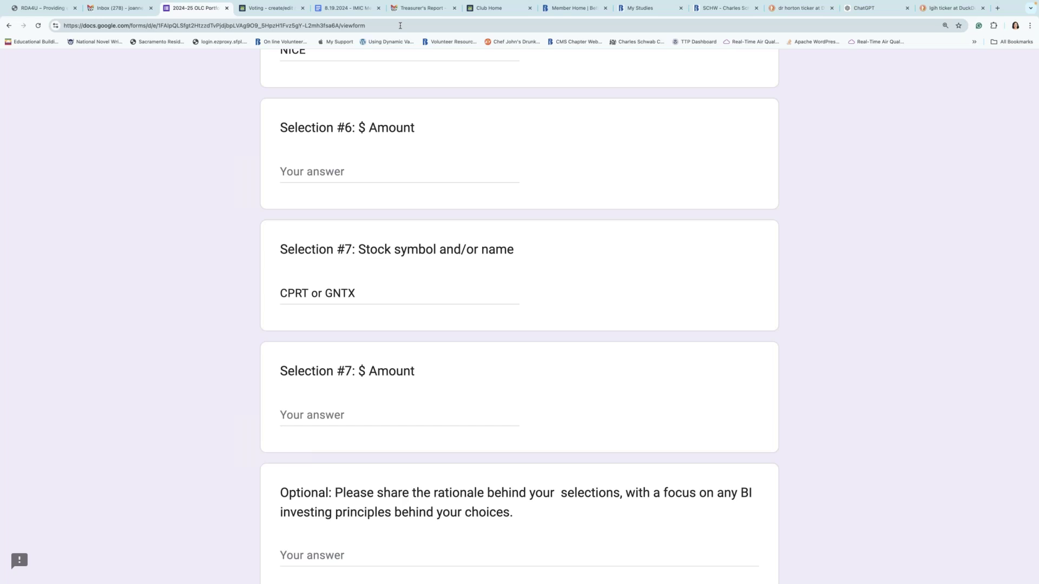
Return to the club name question and go through the seven stock selections again, ending at Selection #7.
scroll(424, 103, up, 8)
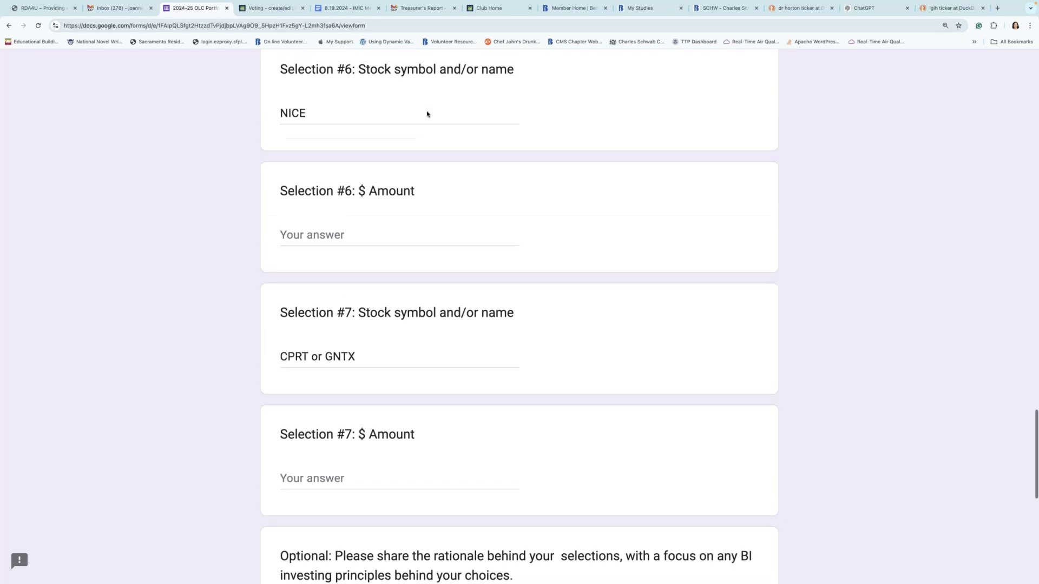
scroll(520, 319, up, 7)
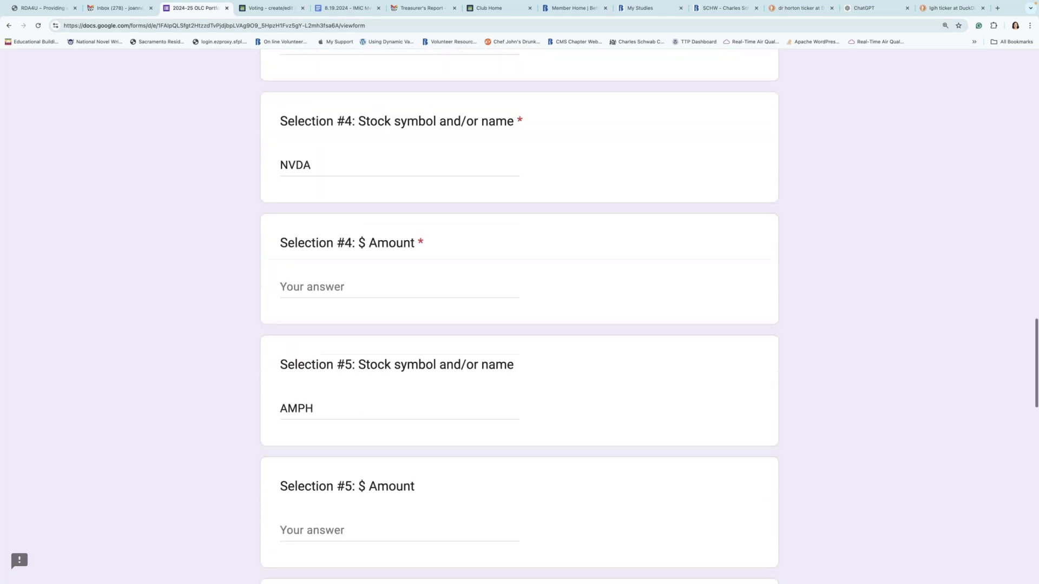
scroll(520, 320, up, 5)
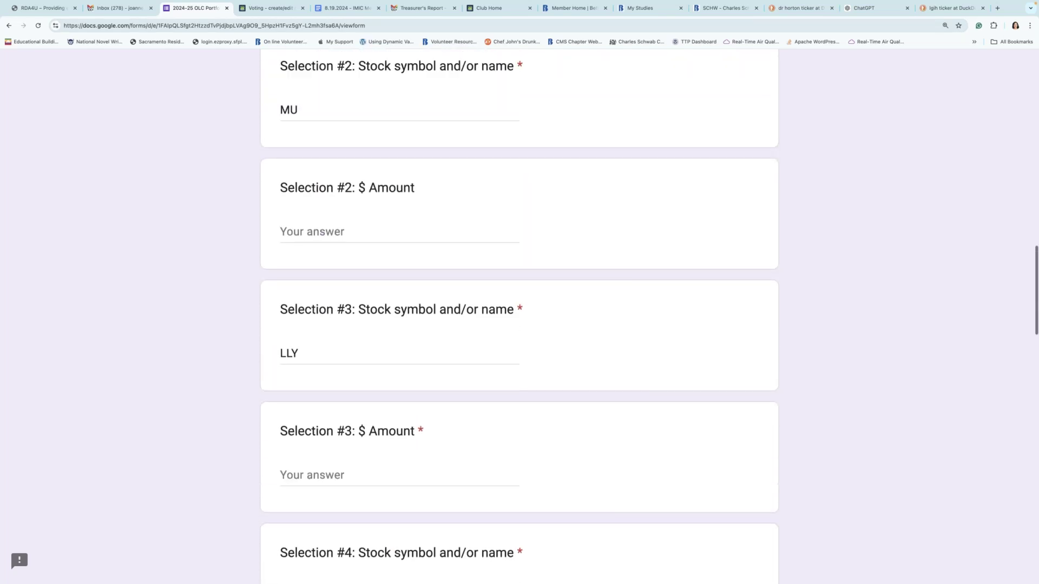
scroll(519, 319, up, 2)
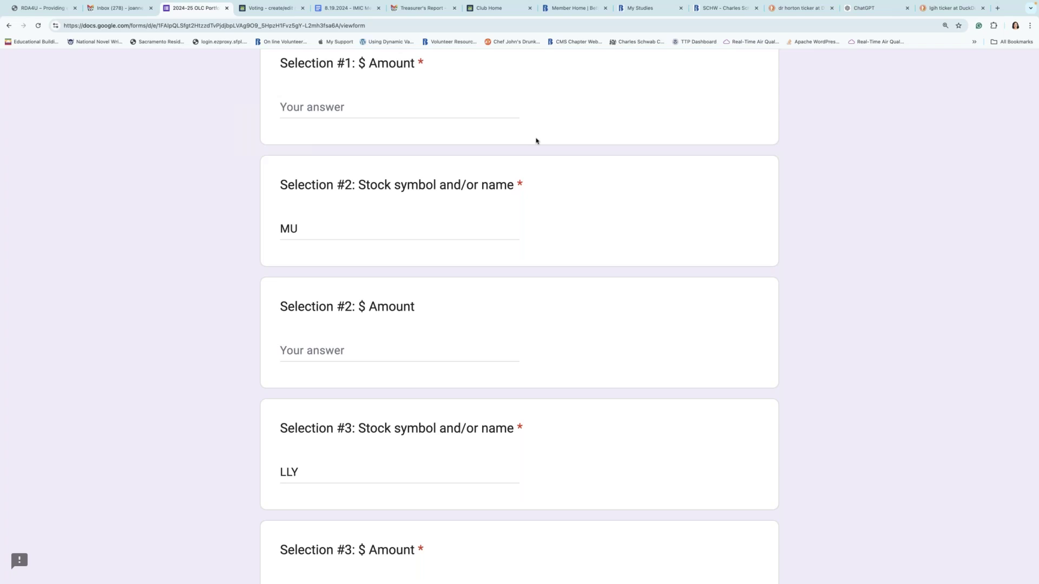
scroll(536, 142, up, 5)
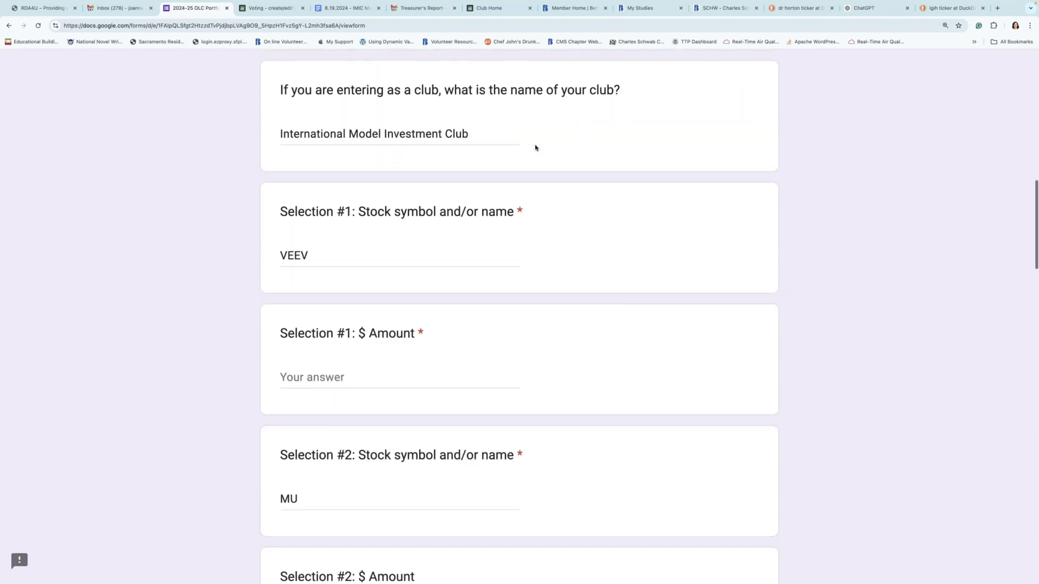
scroll(536, 148, down, 6)
scroll(535, 148, down, 7)
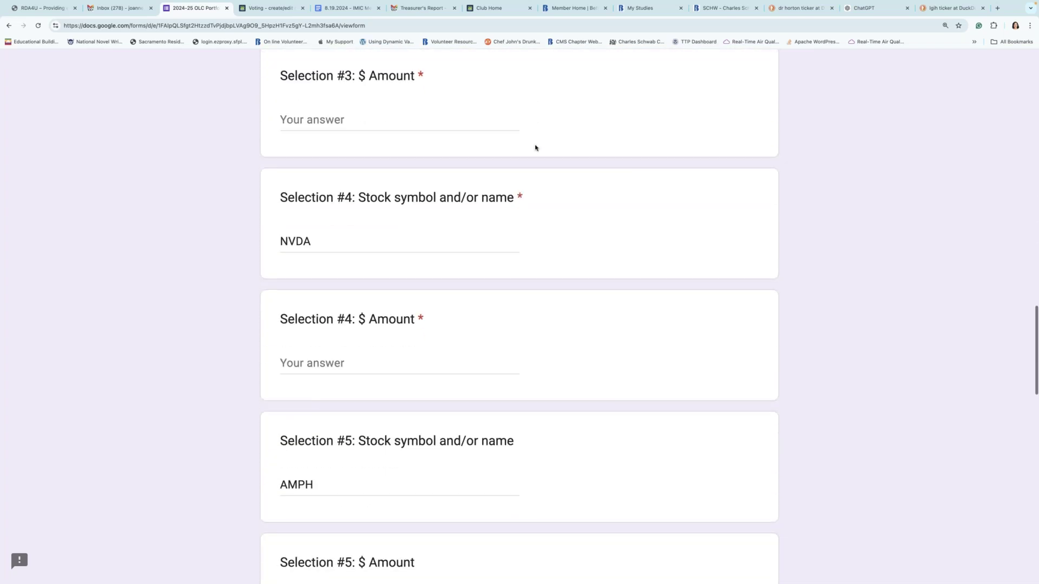
scroll(535, 147, down, 5)
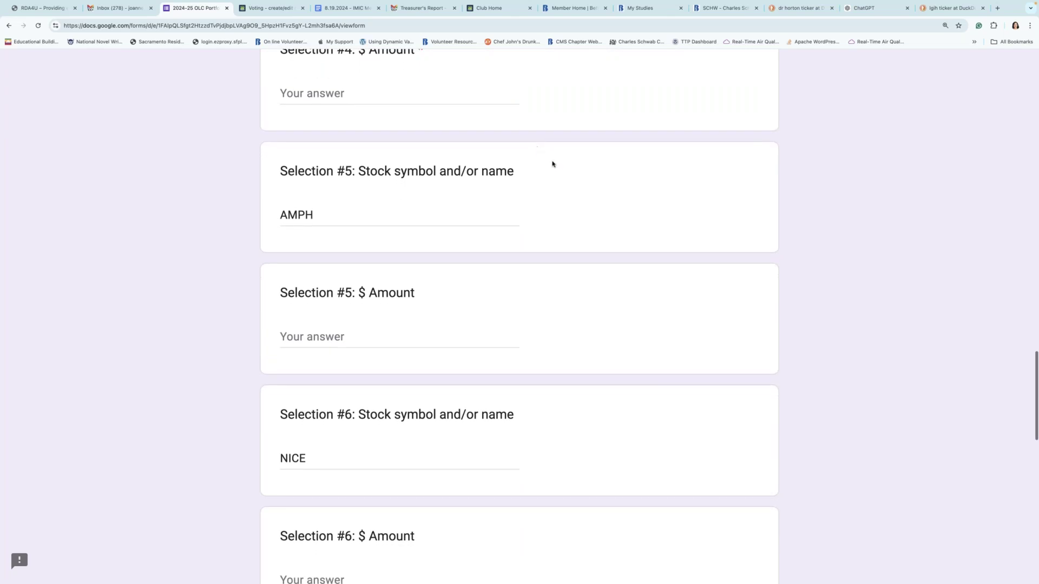
scroll(553, 164, down, 6)
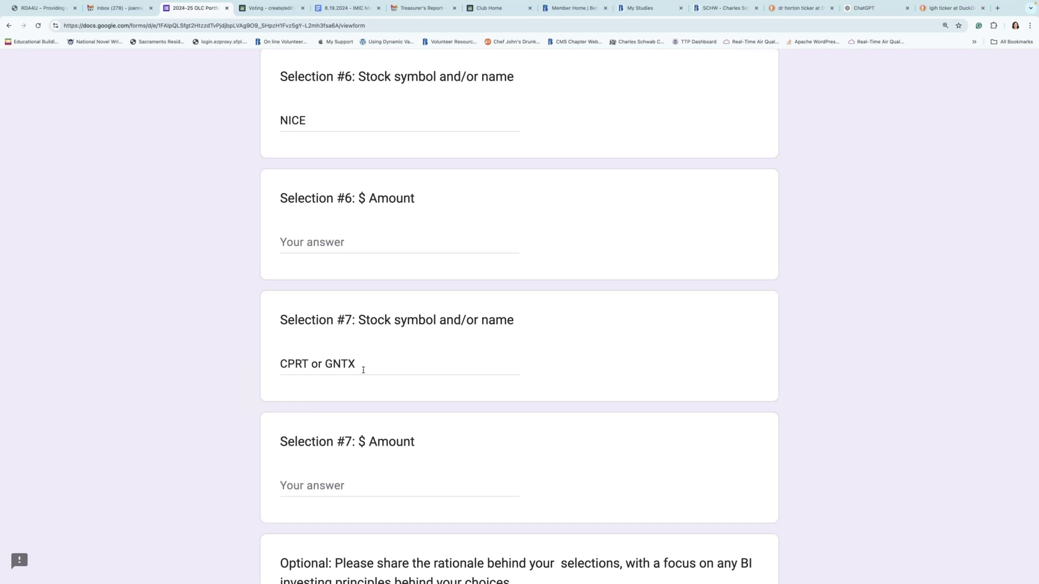
Look back over the stock selections in reverse order, from Selection #6 up to the club name question.
scroll(363, 370, up, 3)
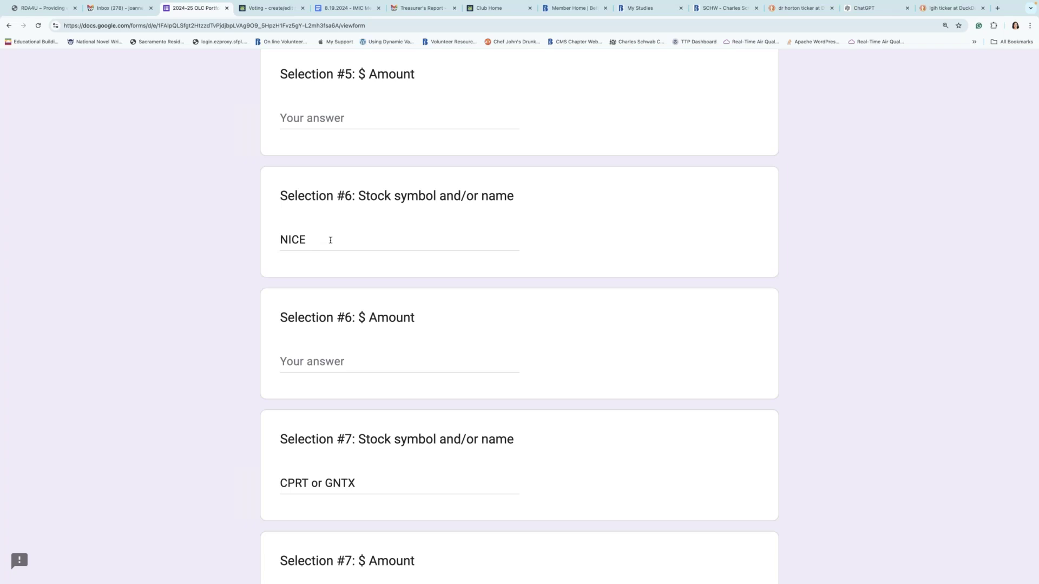
scroll(331, 240, up, 10)
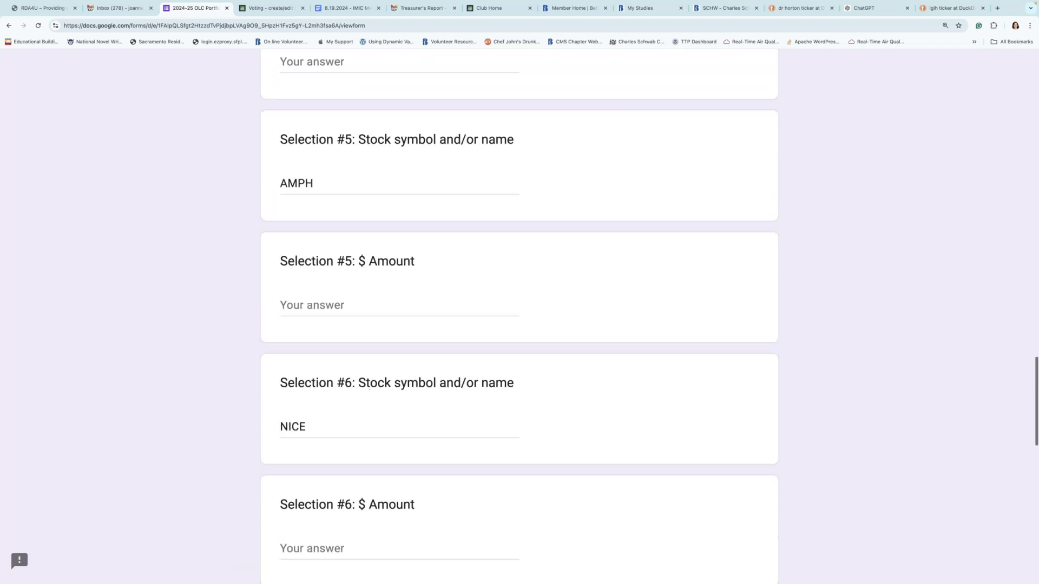
scroll(520, 309, up, 7)
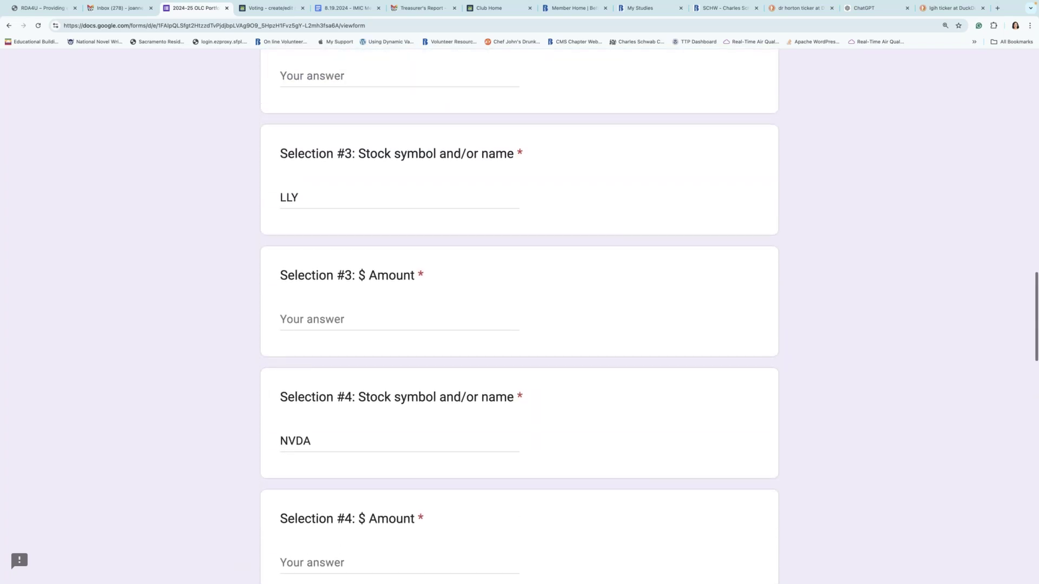
scroll(519, 316, up, 4)
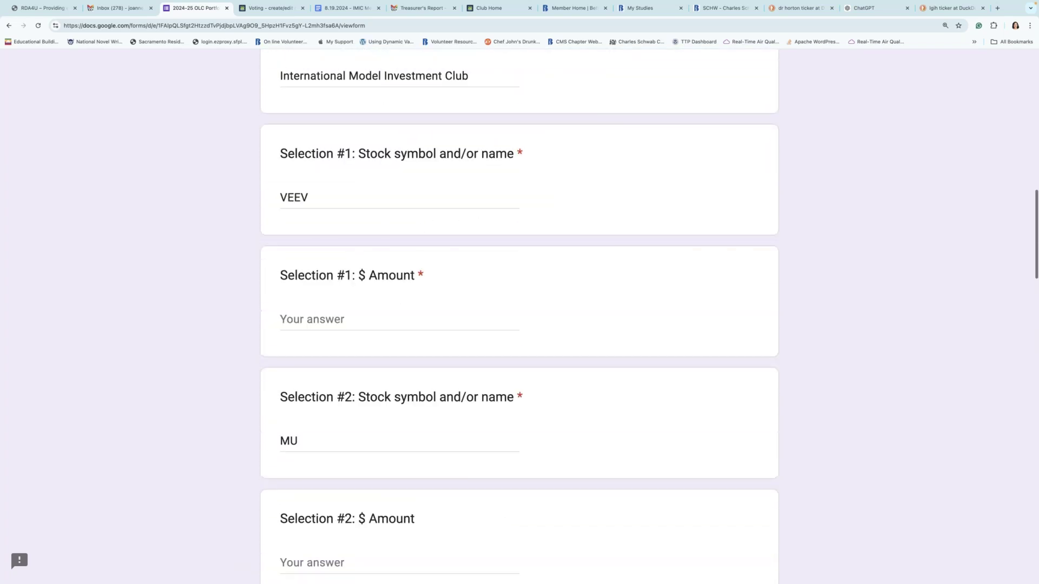
scroll(571, 265, up, 2)
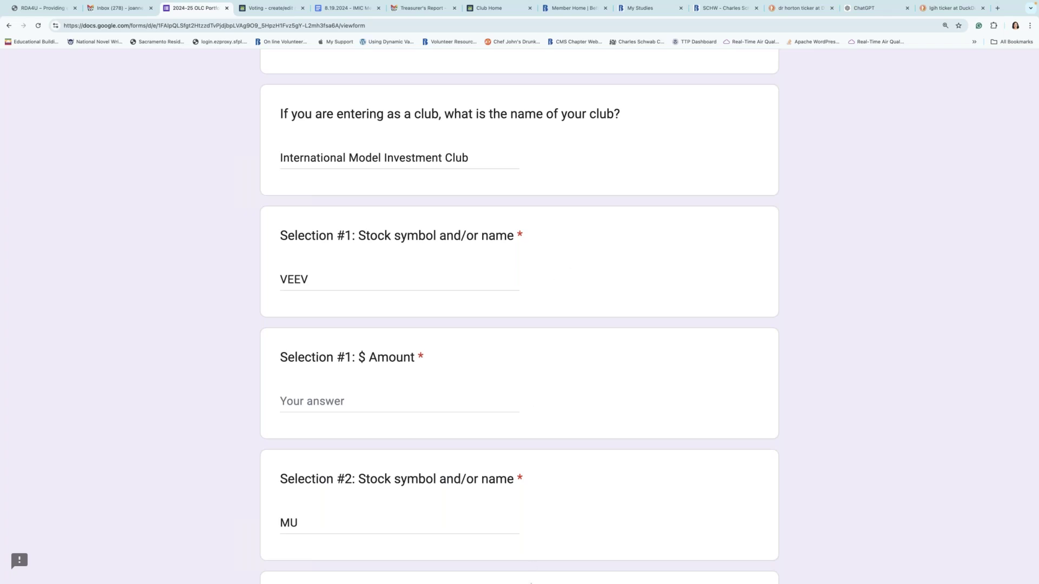
mouse_move(535, 575)
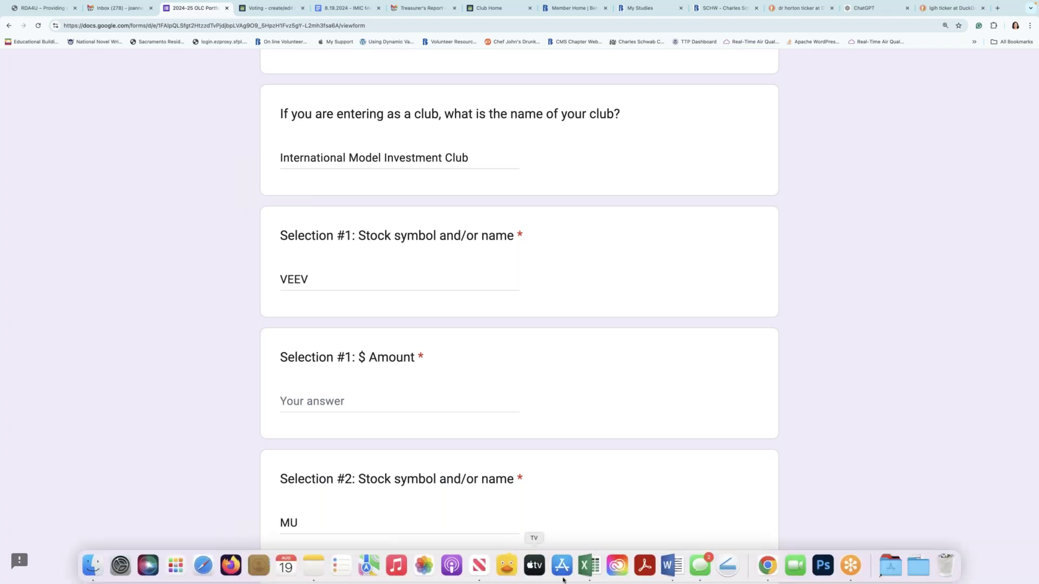
Switch to Excel's Morningstar Wide Moat Focus workbook and check the Veeva Systems row across its name and index weight.
click(590, 566)
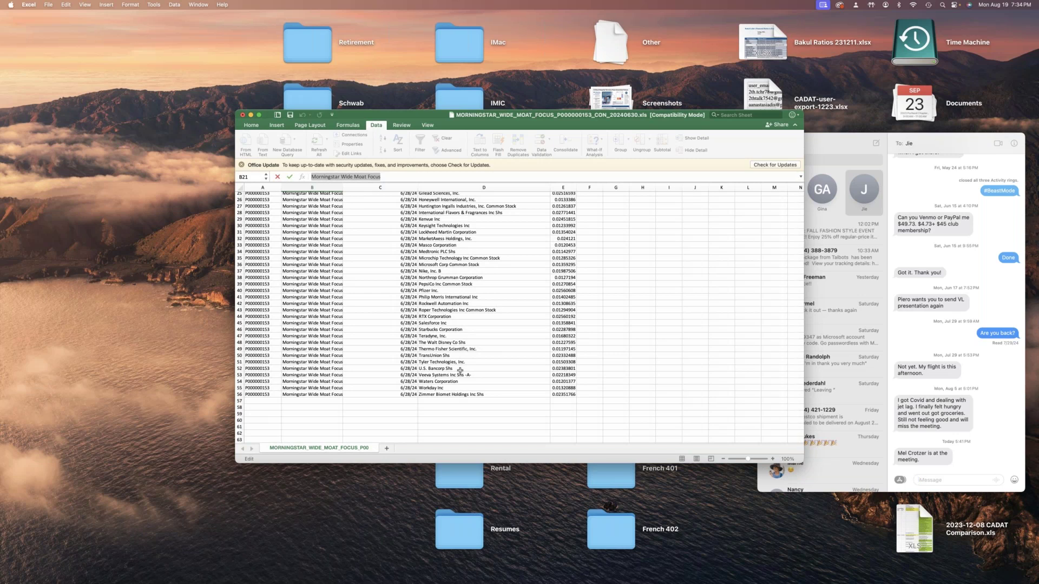
drag(460, 376, 564, 375)
click(712, 392)
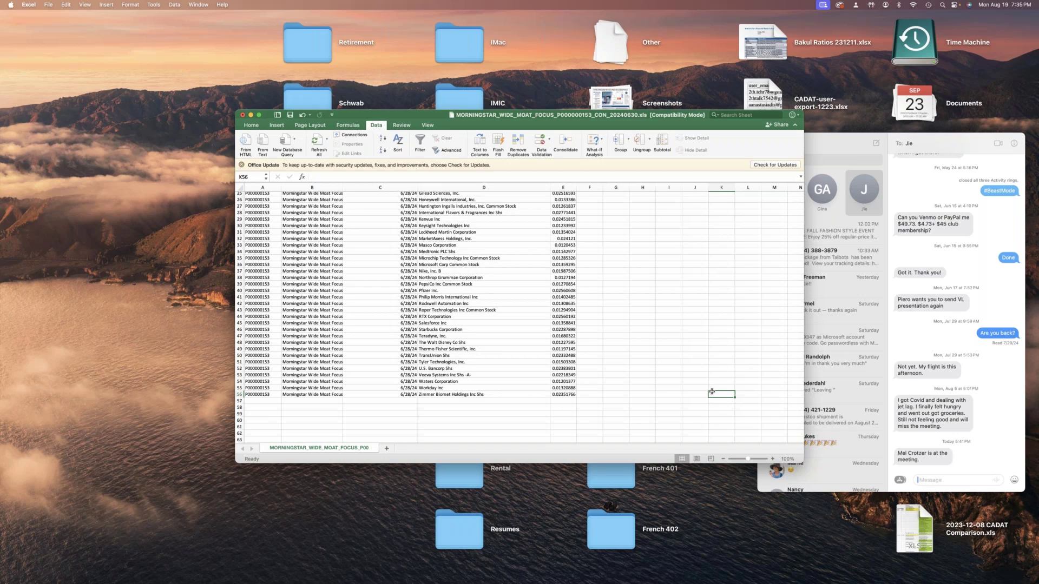
Find Charles Schwab Corp in the constituent list and select its name and index weight cells.
scroll(712, 391, up, 2)
scroll(711, 392, up, 8)
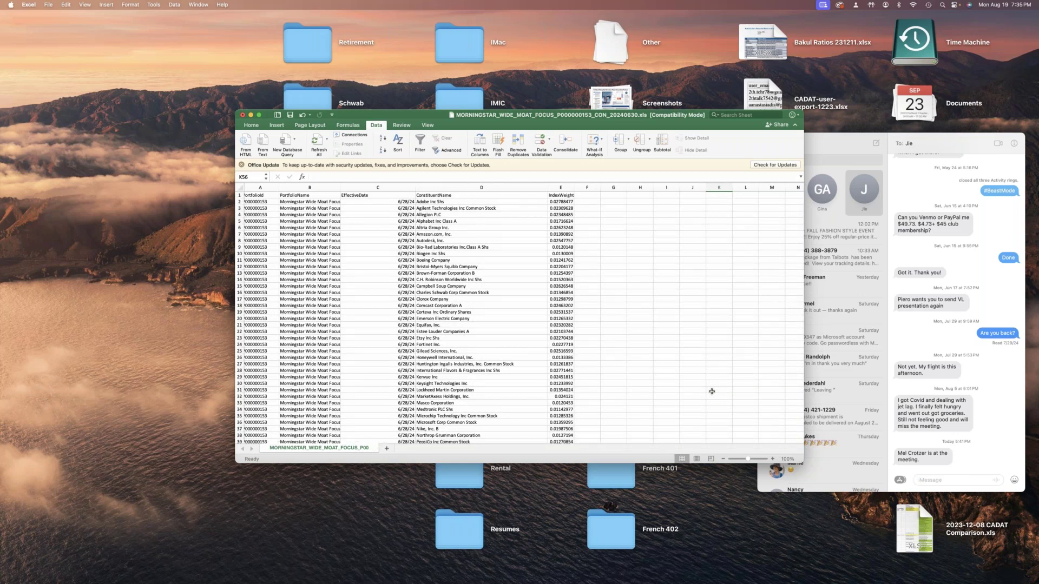
scroll(711, 391, down, 3)
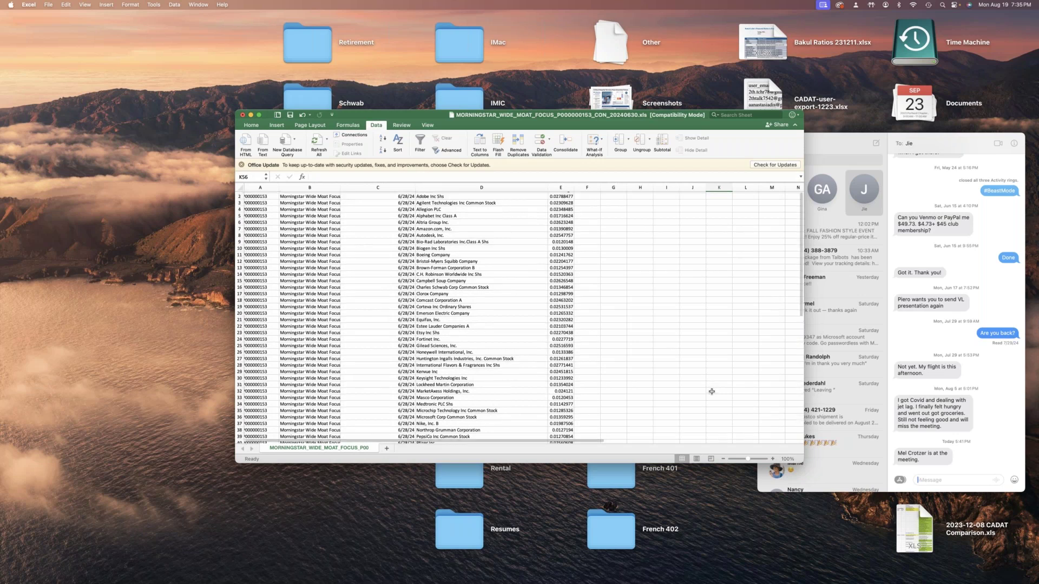
click(469, 271)
drag(468, 271, 563, 270)
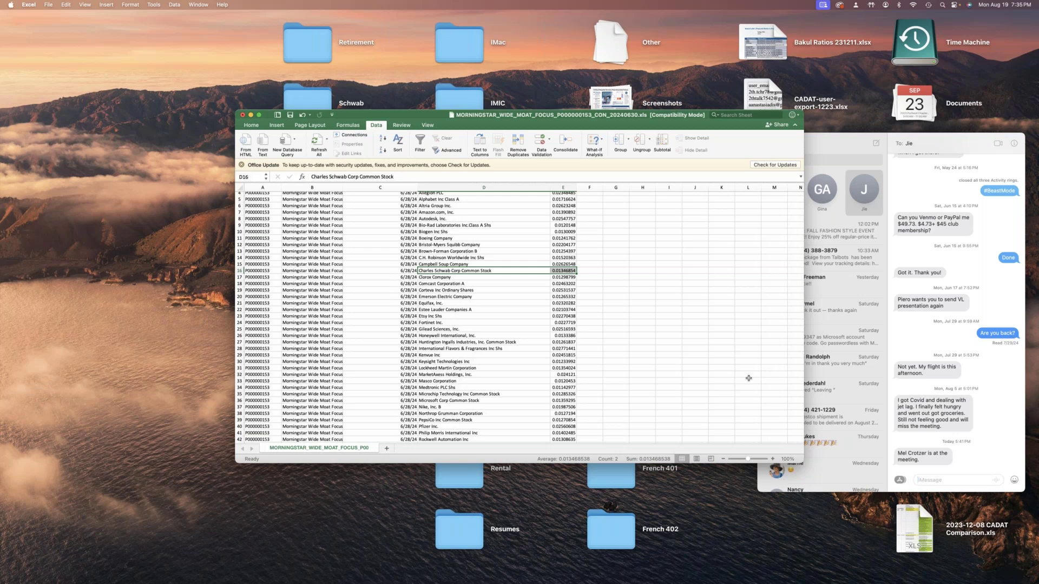
Look through the whole Wide Moat Focus constituent list, from Adobe to Zimmer Biomet, for further holdings.
scroll(749, 379, down, 4)
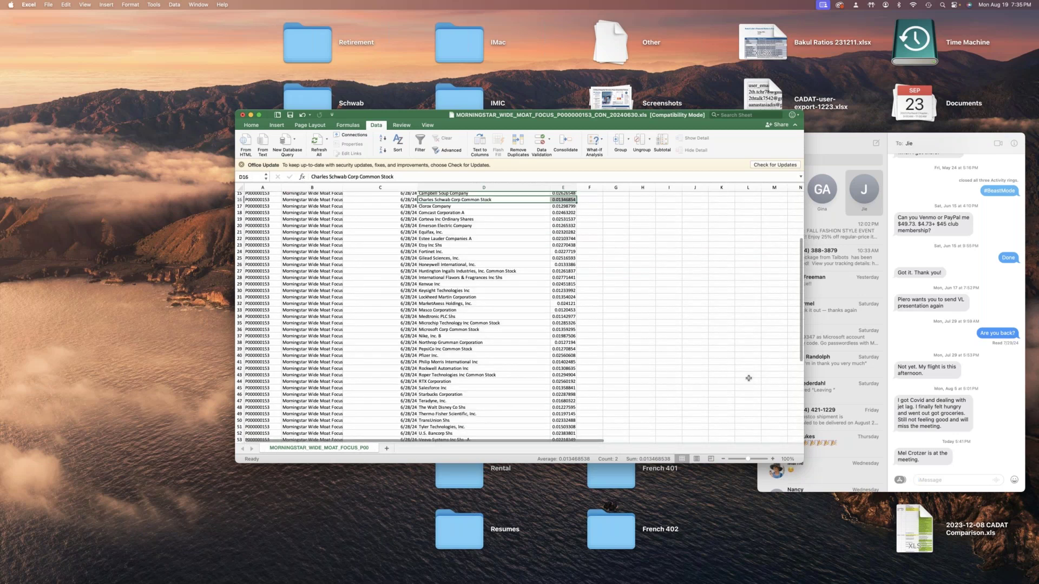
scroll(749, 378, up, 5)
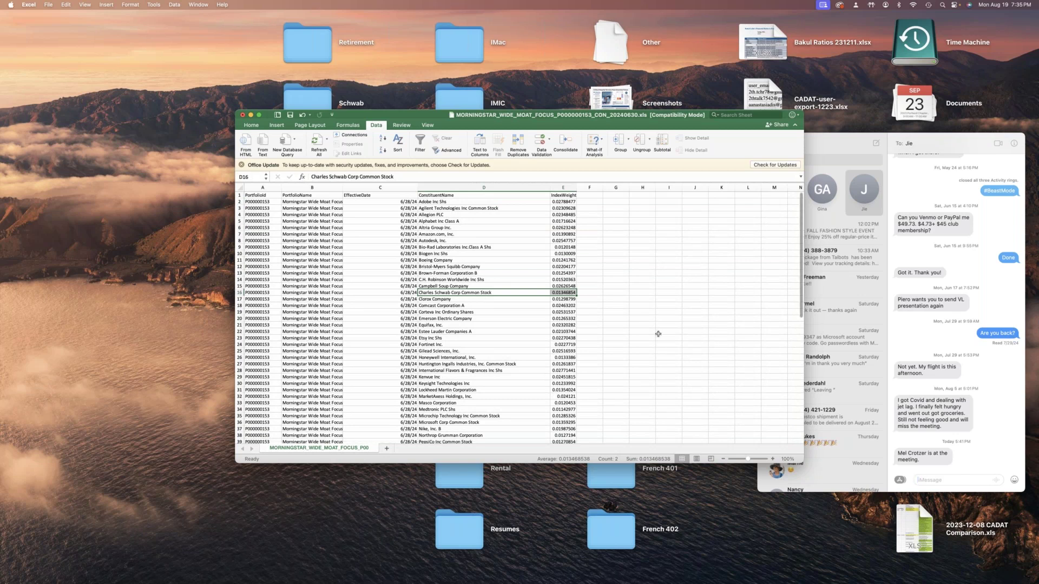
scroll(658, 334, down, 6)
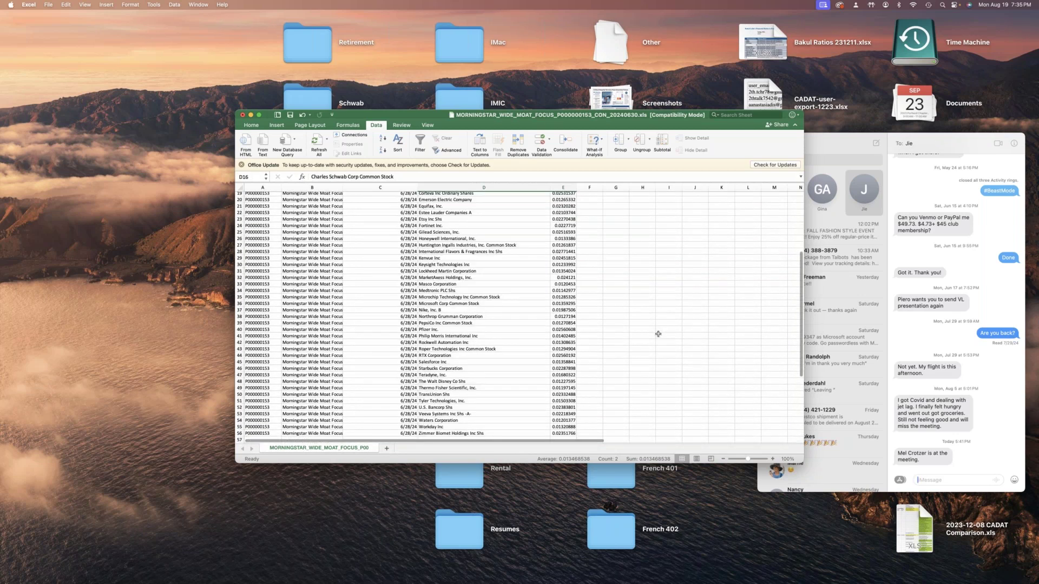
scroll(658, 334, down, 1)
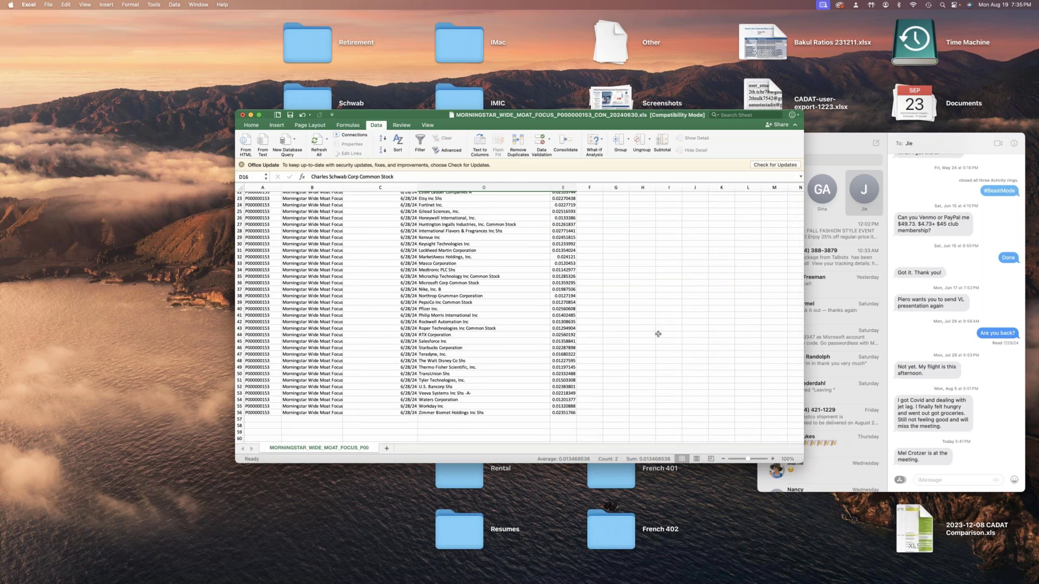